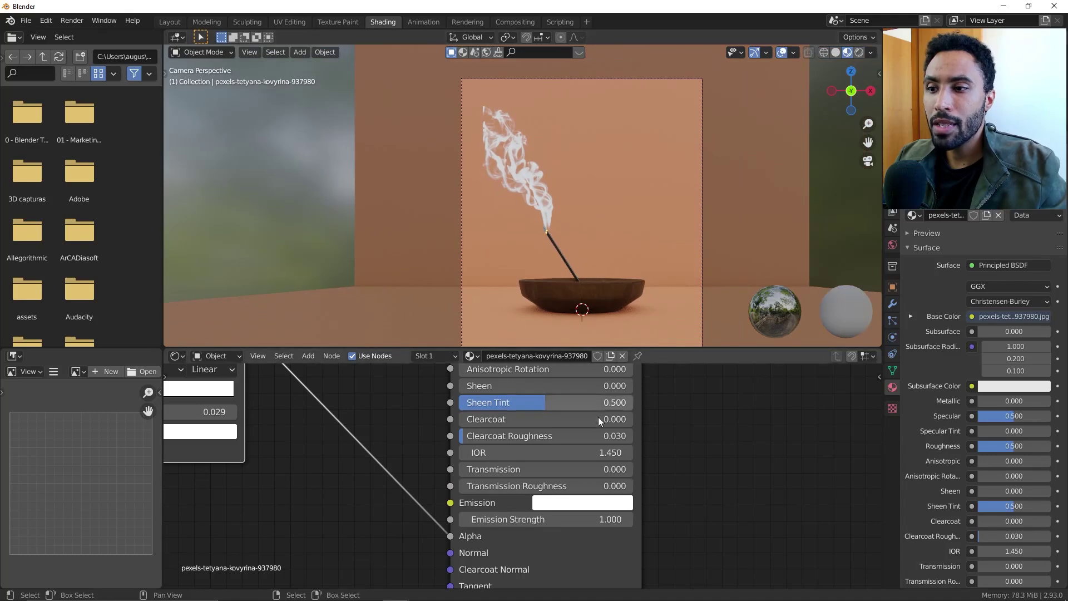
Step: Drag the smoke ColorRamp's black stop to about 0.058 and its white stop to about 0.718
middle_click_drag(396, 422, 681, 499)
scroll(374, 449, "up", 2)
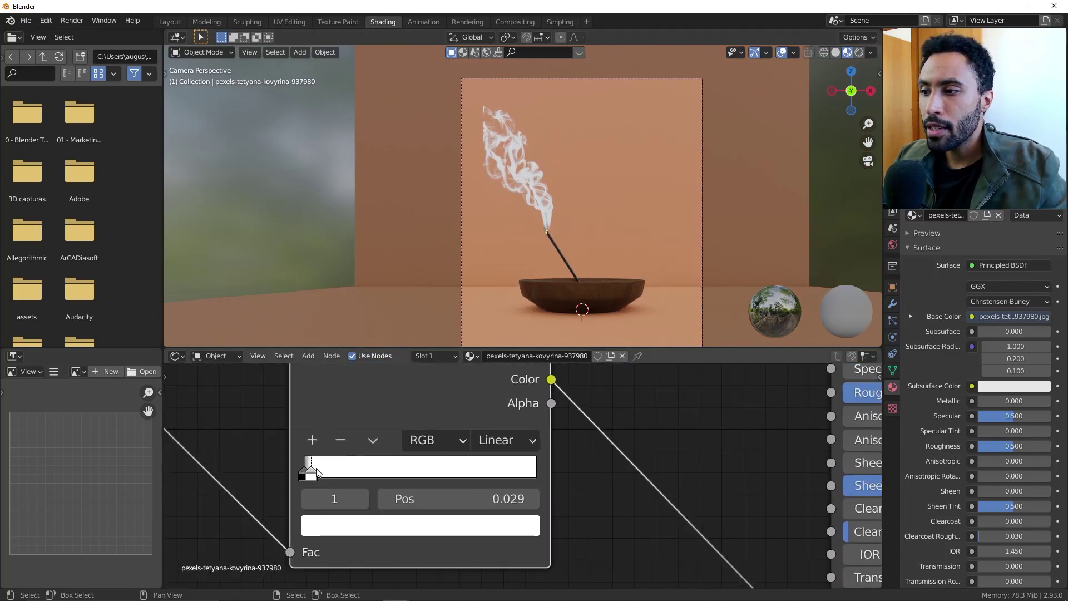
left_click_drag(309, 472, 534, 473)
scroll(563, 272, "up", 5)
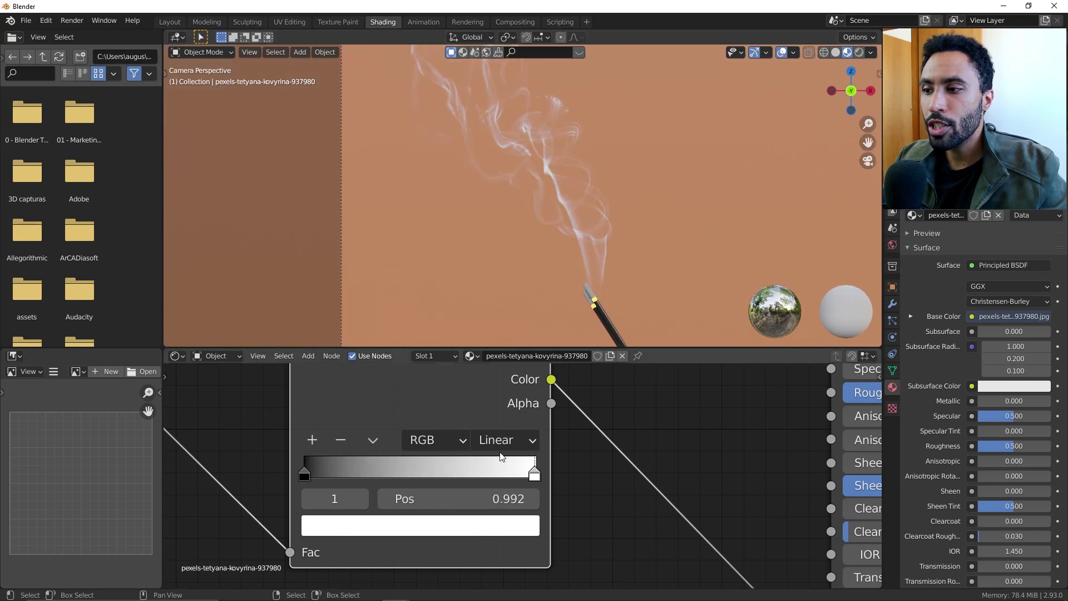
mouse_move(352, 472)
left_mouse_down()
mouse_move(314, 473)
mouse_move(363, 473)
mouse_move(289, 473)
left_mouse_up()
left_click_drag(536, 473, 471, 473)
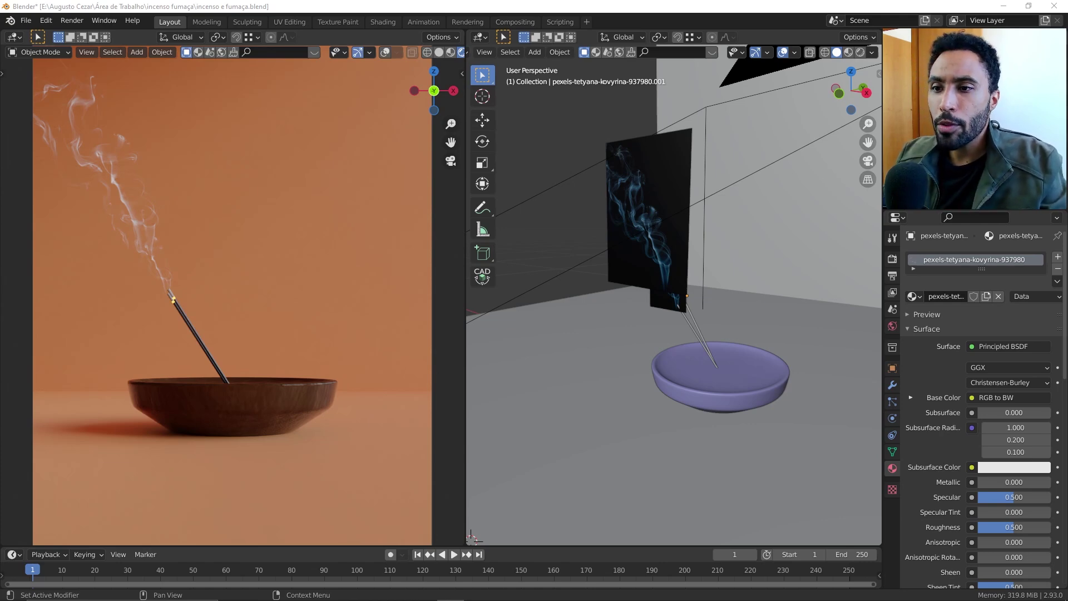
Step: Launch a second Blender window and delete all of its default objects
key("super")
type("blend")
key("Return")
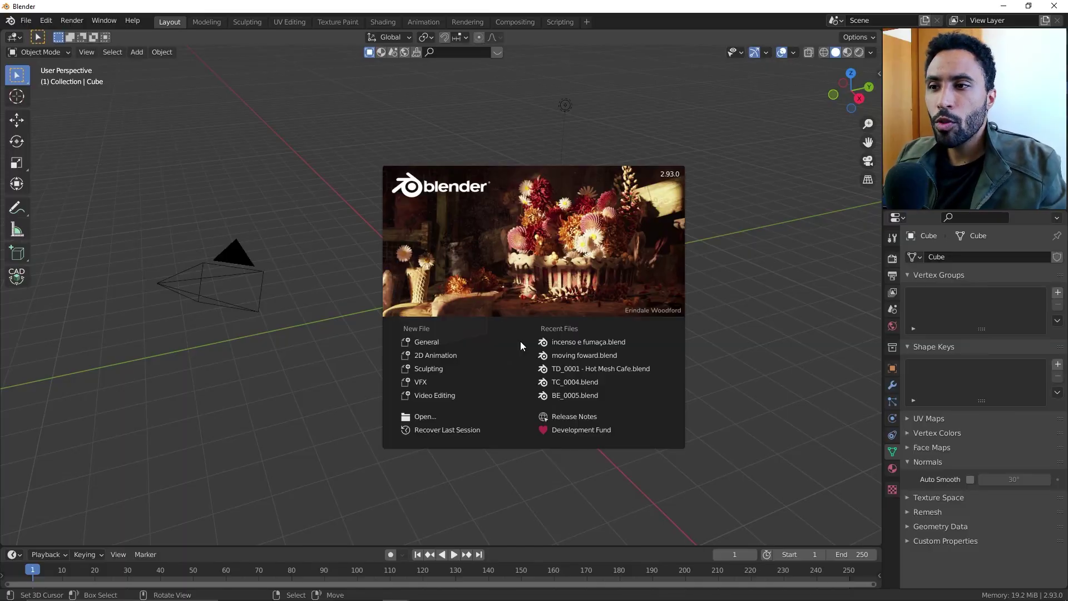
key("a")
key("Delete")
Step: Paste the camera and the incense bowl into the new scene and view through the camera
key("ctrl+v")
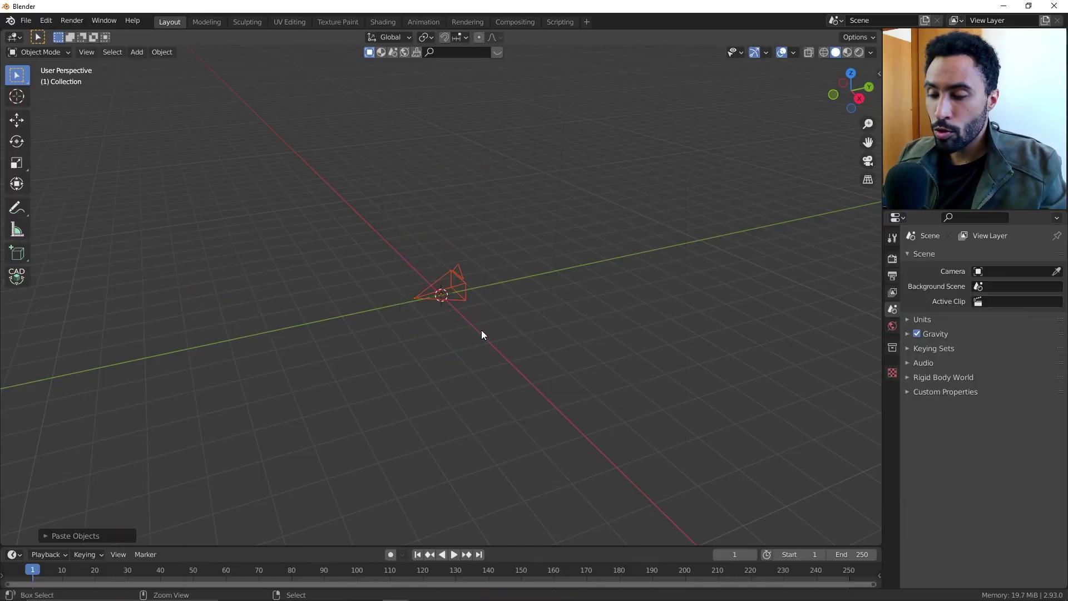
scroll(481, 334, "up", 4)
scroll(483, 328, "up", 5)
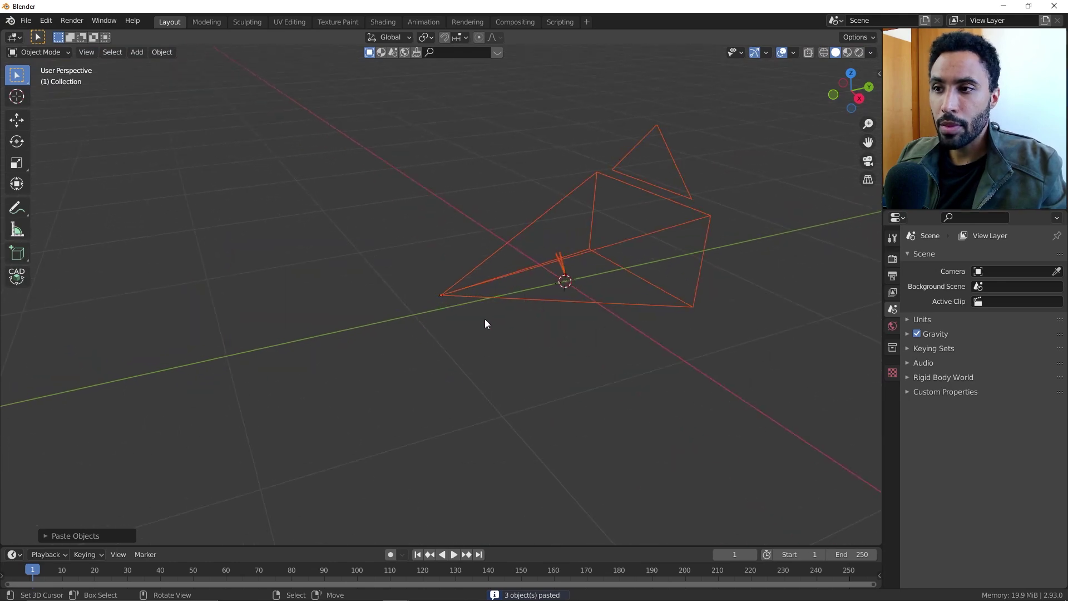
left_click(496, 334)
scroll(497, 340, "up", 2)
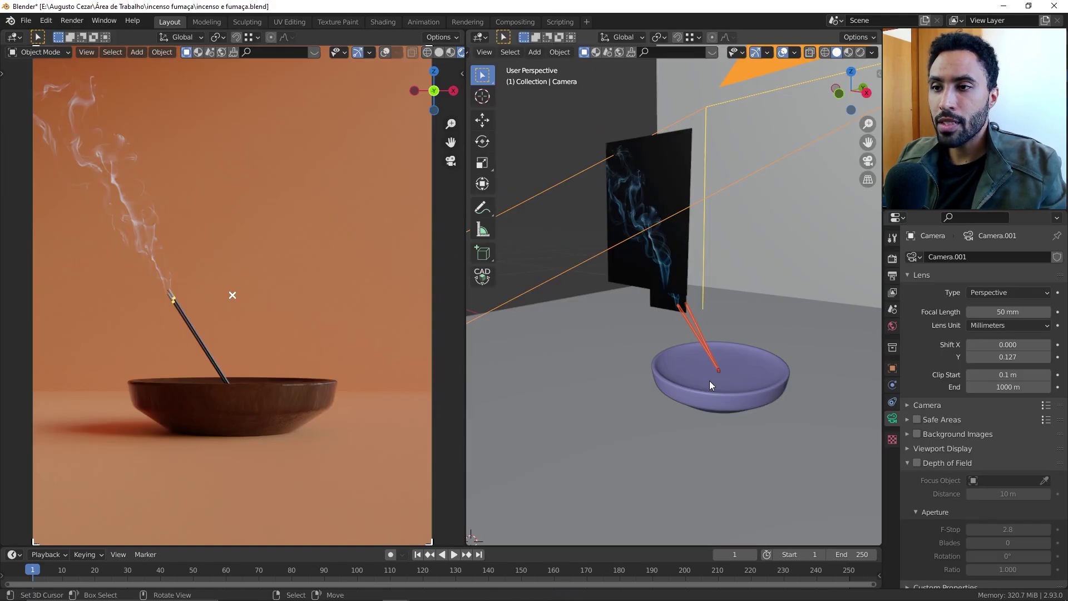
key("ctrl+c")
key("alt+Tab")
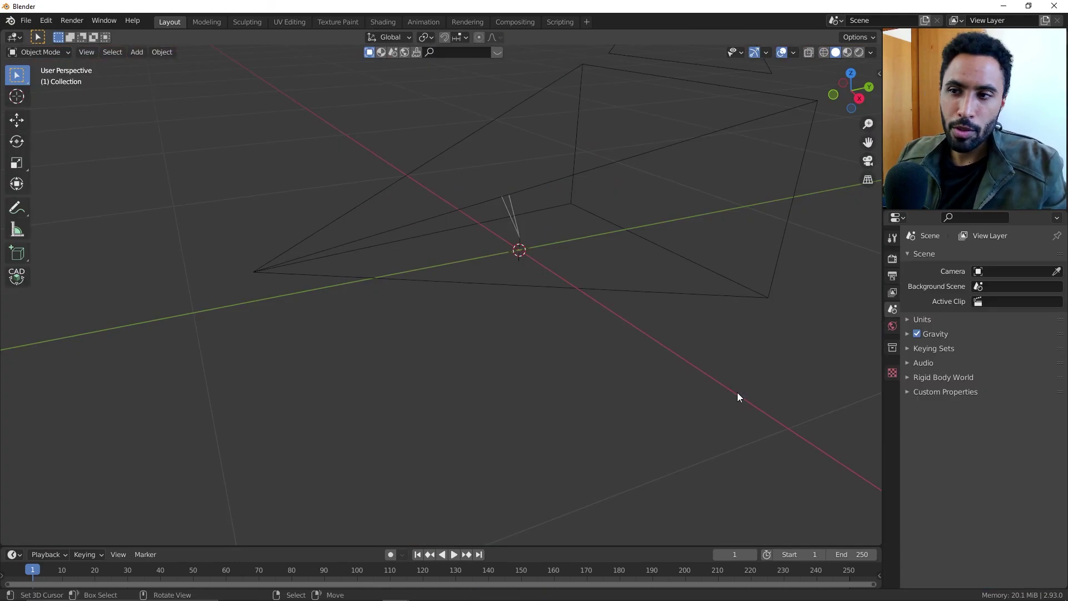
key("ctrl+v")
key("KP_0")
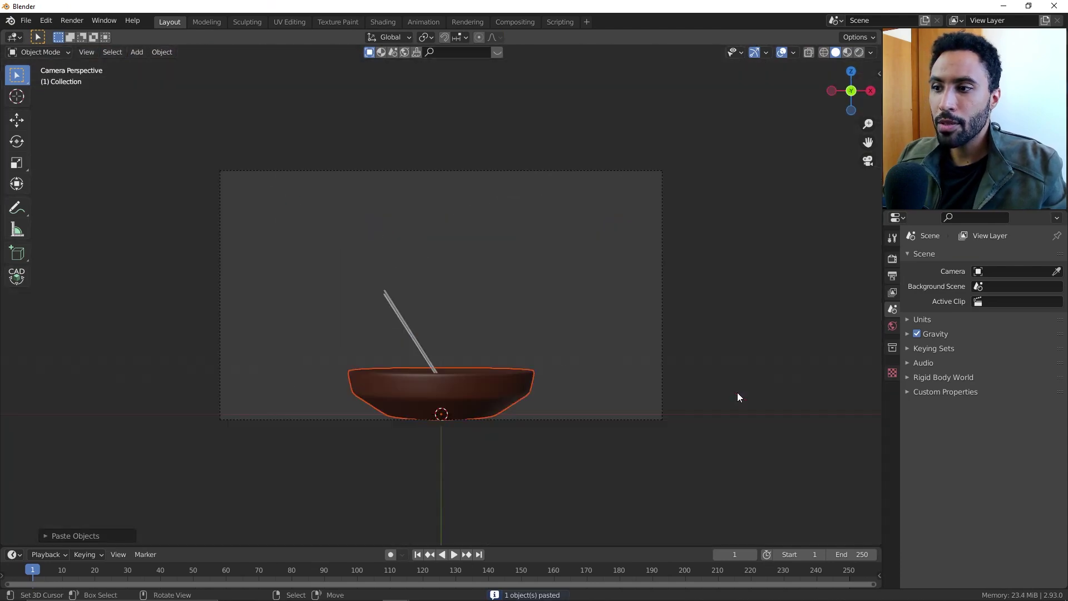
Step: Select the camera and apply the 1080 × 1350 portrait resolution preset at 200%
left_click(662, 349)
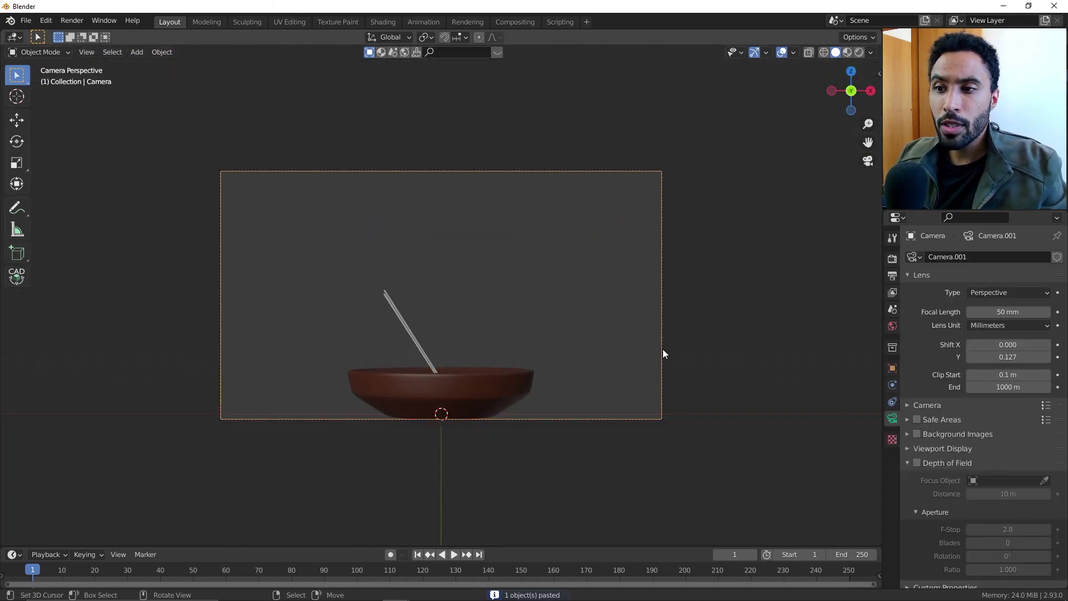
left_click(893, 278)
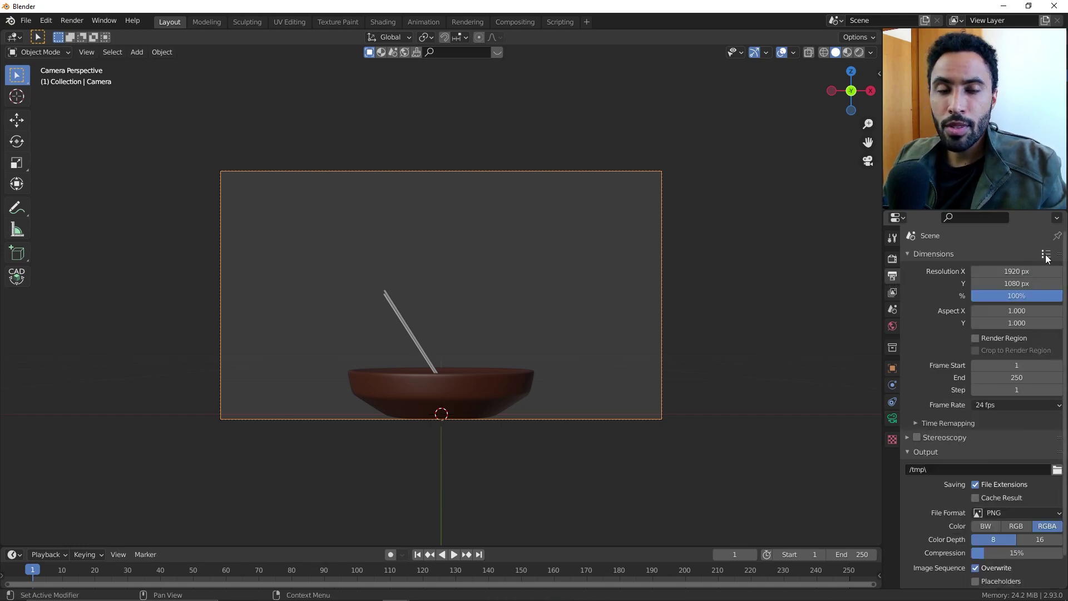
left_click(1047, 255)
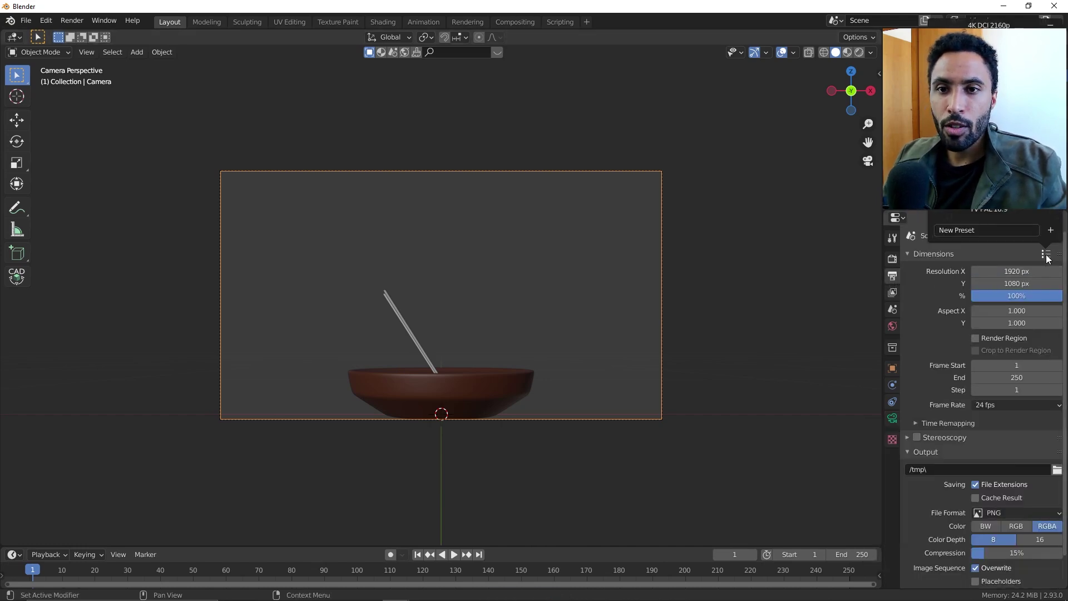
left_click(991, 167)
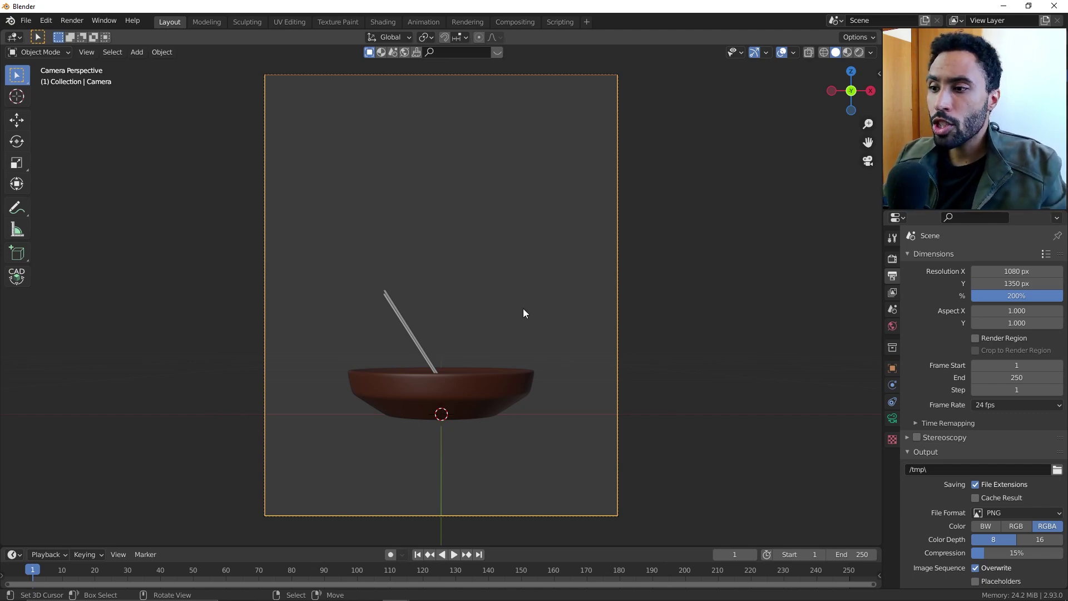
Step: Add a floor plane under the bowl and extrude its back edge upward into a wall
middle_click_drag(523, 313, 465, 350)
scroll(465, 351, "down", 3)
key("shift+a")
left_click(544, 342)
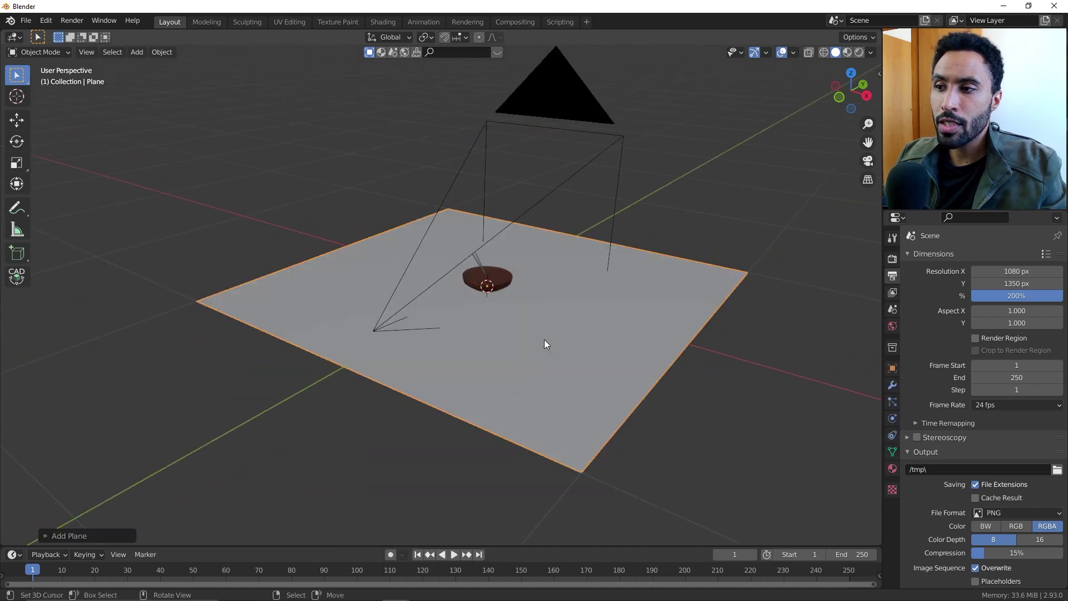
key("Tab")
key("2")
left_click(640, 250)
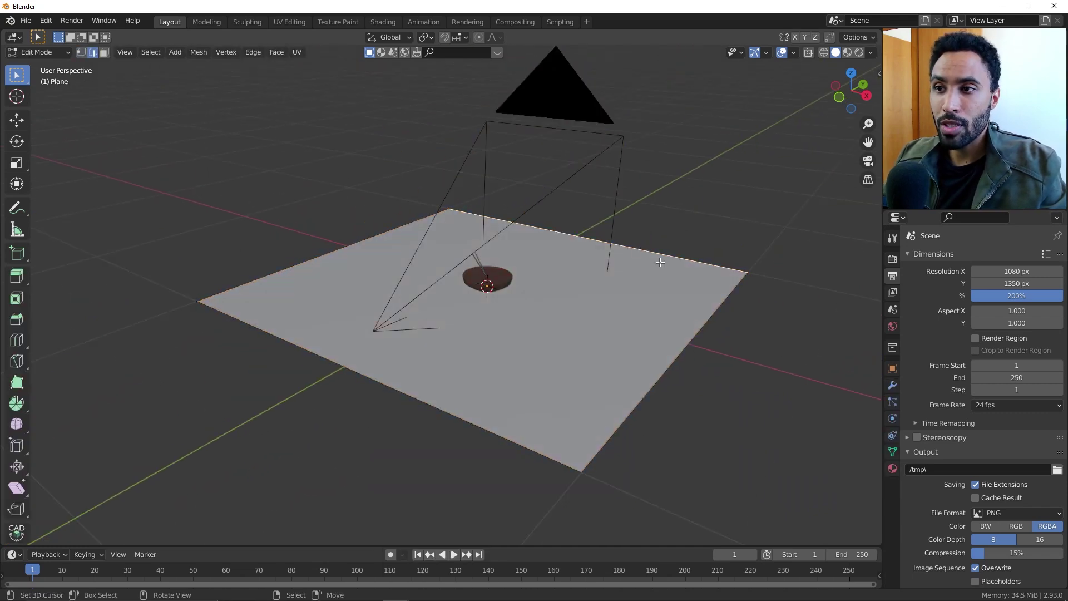
key("e")
left_click(668, 178)
Step: Extrude the wall's top edge along Y, then leave Edit Mode and return to camera view
scroll(680, 160, "down", 2)
middle_click_drag(679, 160, 501, 184)
key("e")
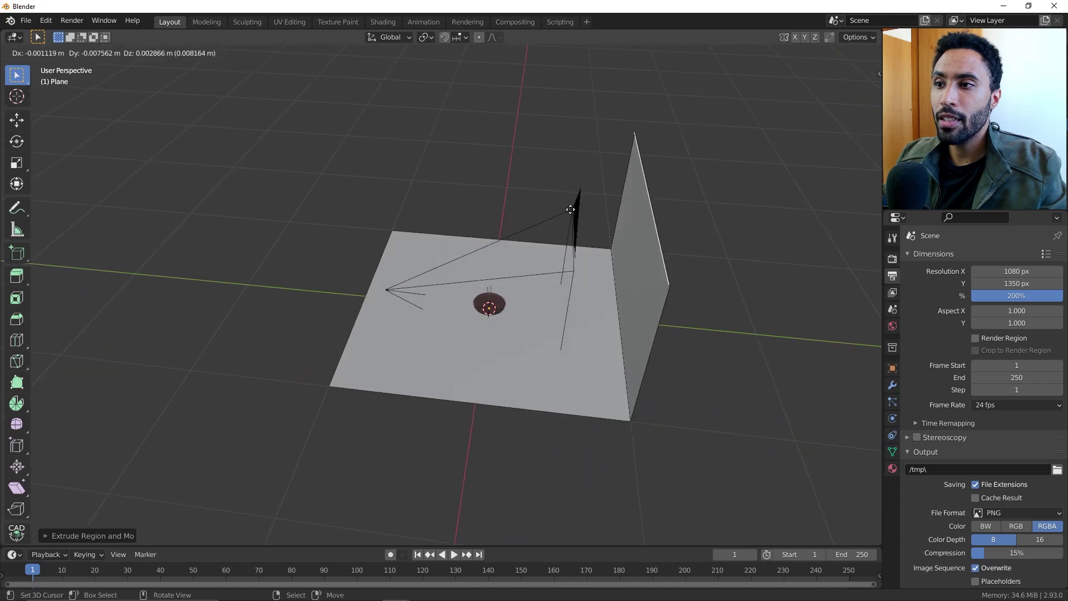
key("y")
left_click(367, 192)
middle_click_drag(367, 191, 661, 207)
key("Tab")
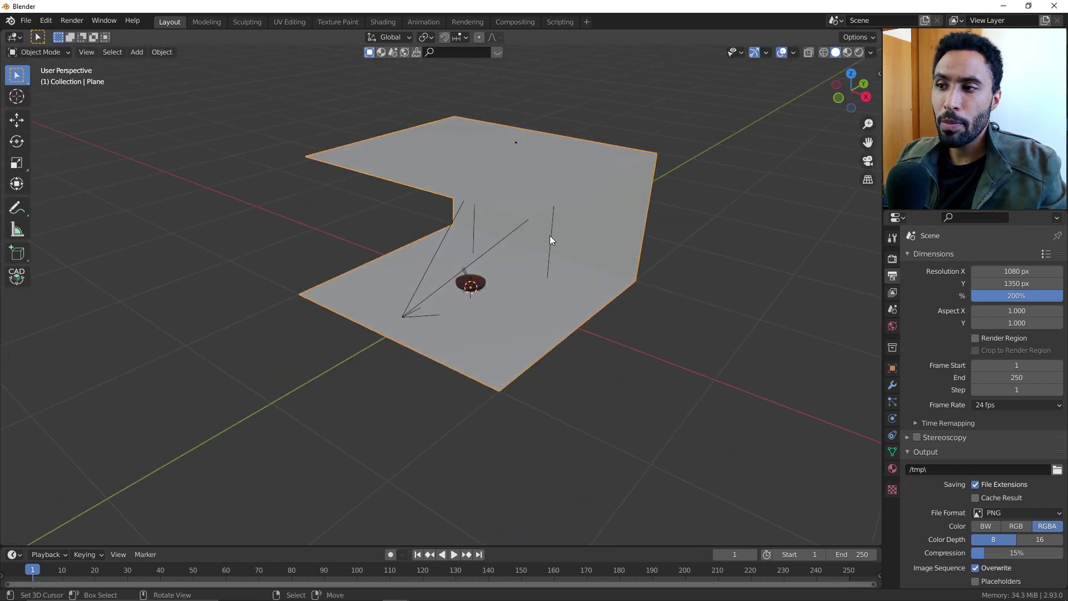
key("KP_0")
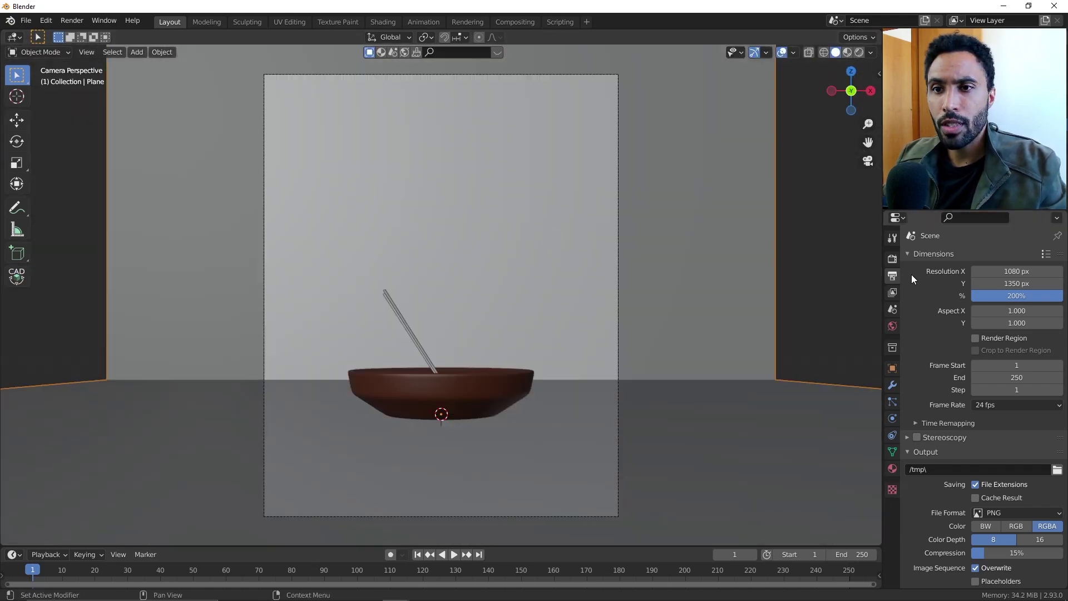
Step: Review the render engine choice in Render properties and collapse the Simple Bake panel
left_click(893, 259)
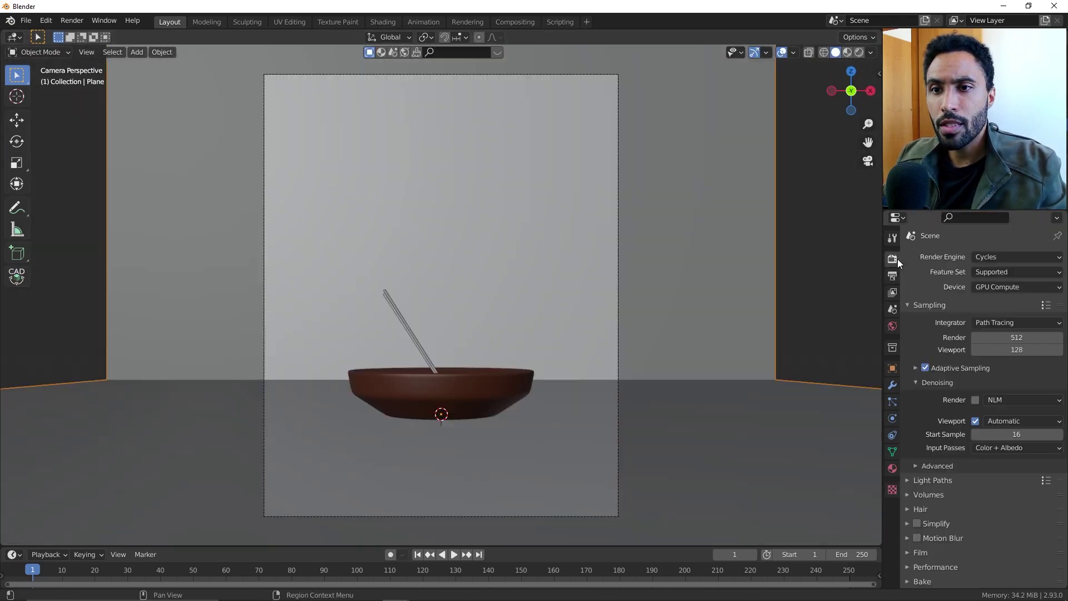
left_click(997, 256)
left_click(996, 301)
left_click(999, 257)
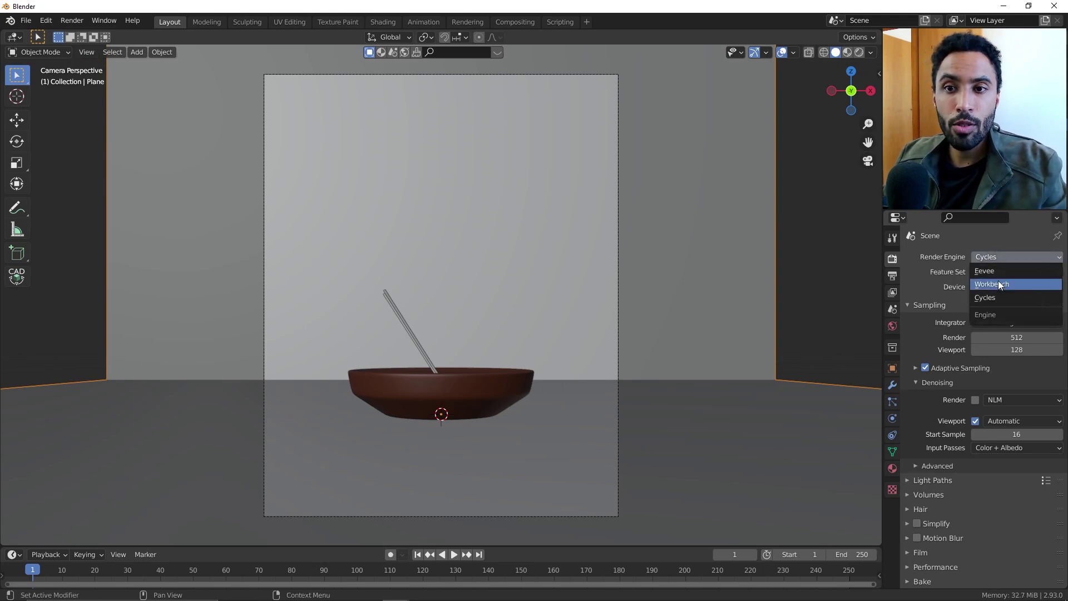
left_click(952, 276)
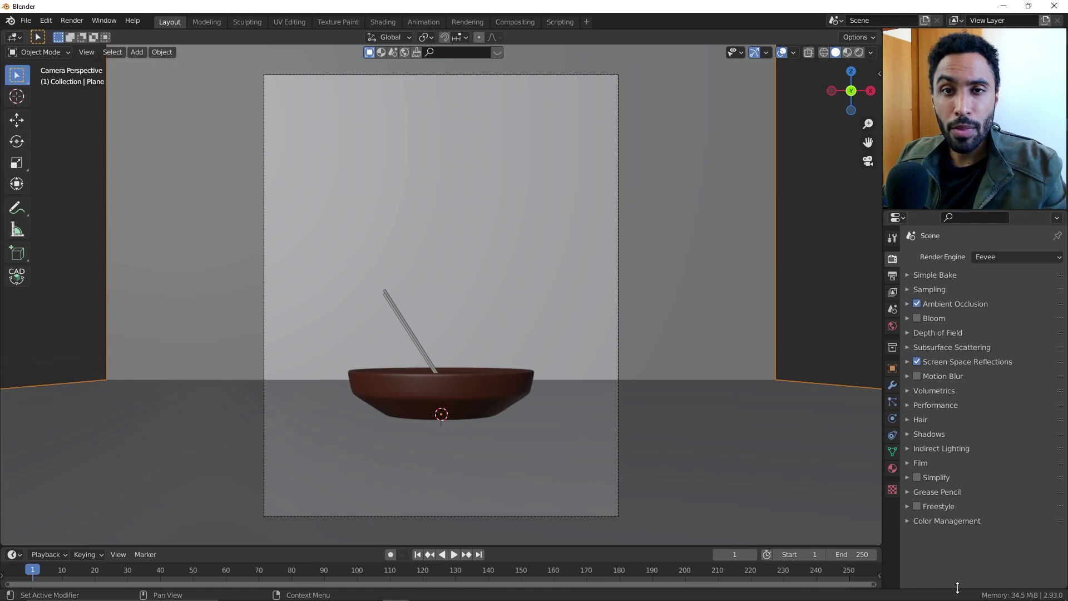
Step: Switch the viewport to Rendered shading, limited to the camera frame by a render border
key("z")
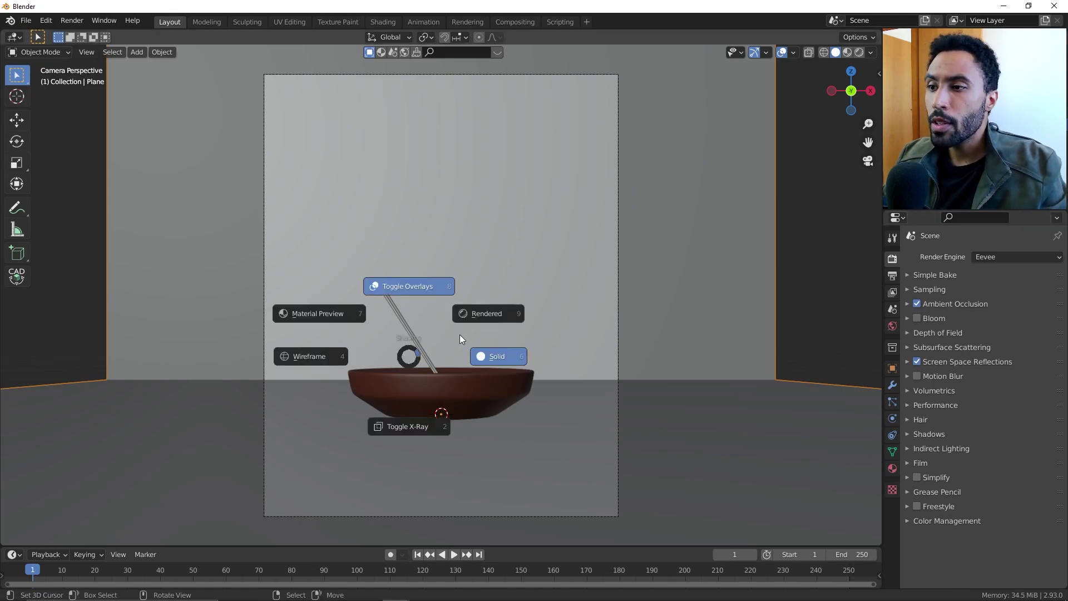
left_click(470, 315)
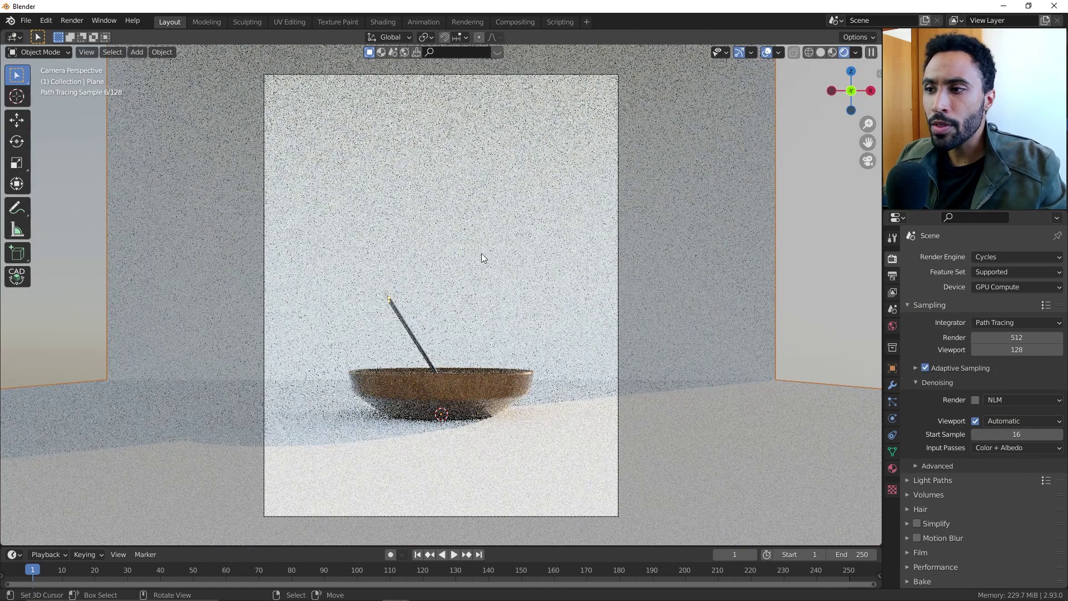
key("ctrl+b")
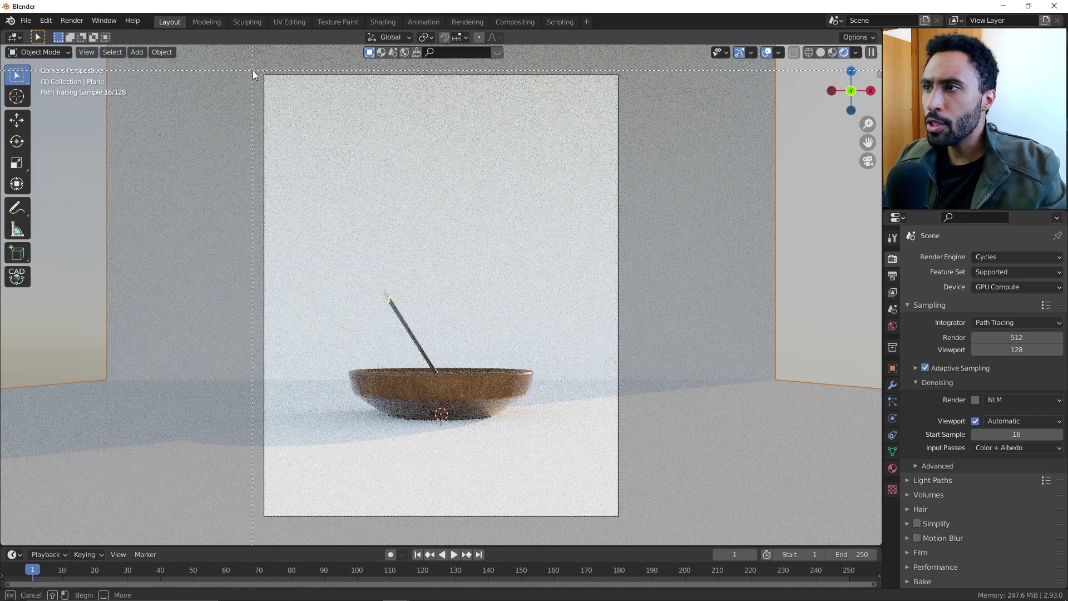
left_click_drag(253, 74, 646, 543)
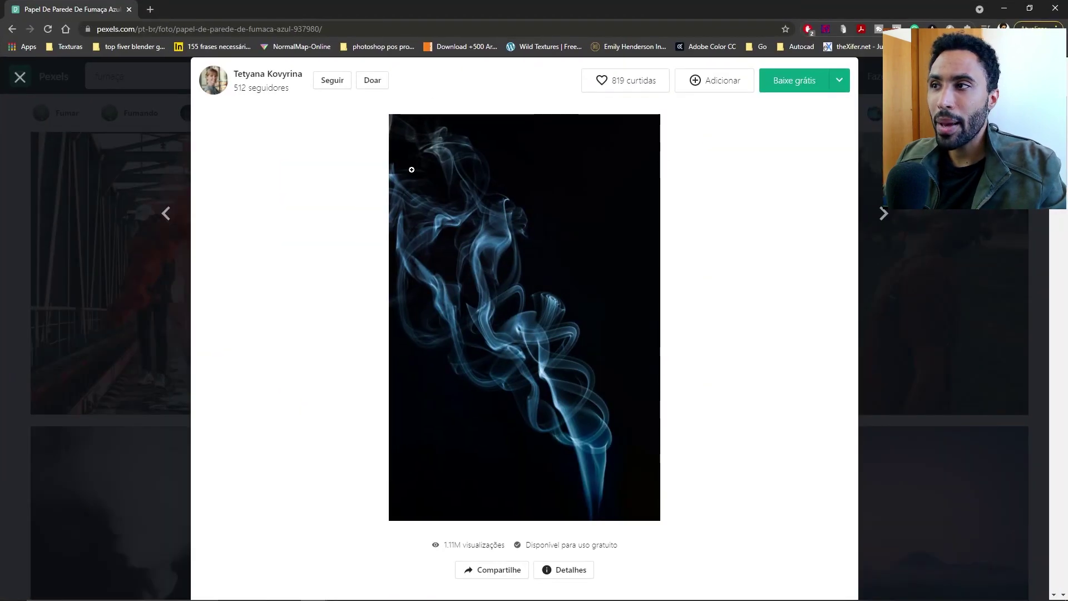
Step: Open the blue smoke-on-black photo from the 'fumaça' results and show Chrome's downloads list
left_click(58, 158)
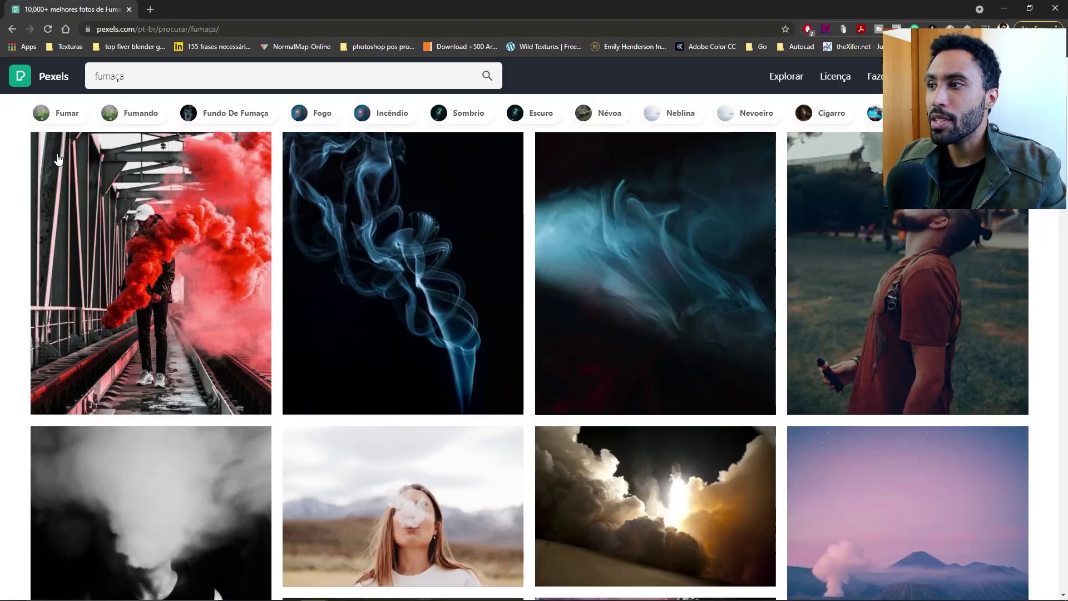
left_click(147, 76)
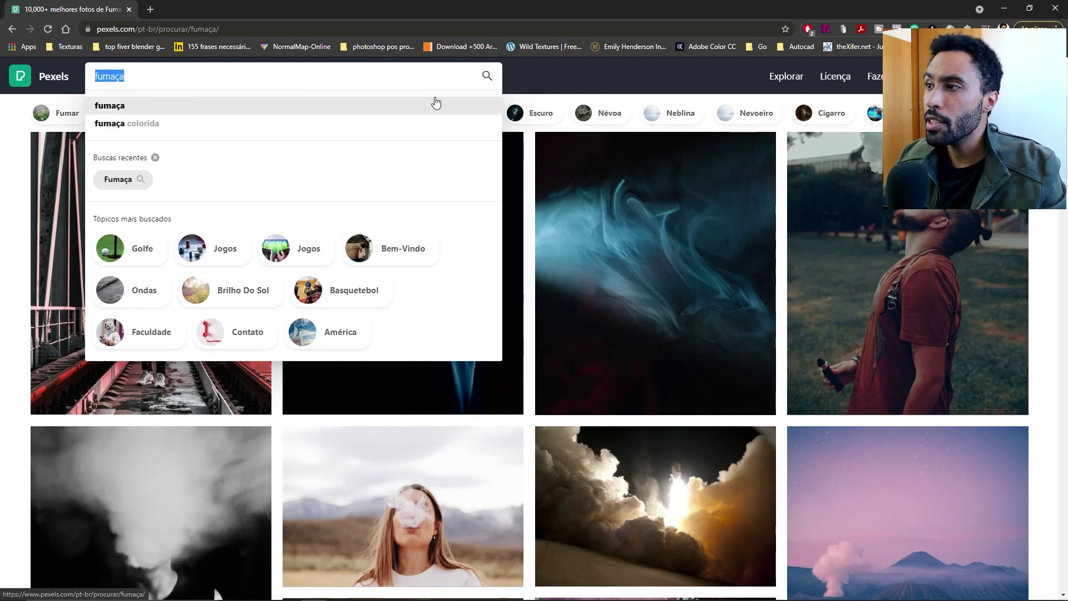
scroll(434, 328, "down", 4)
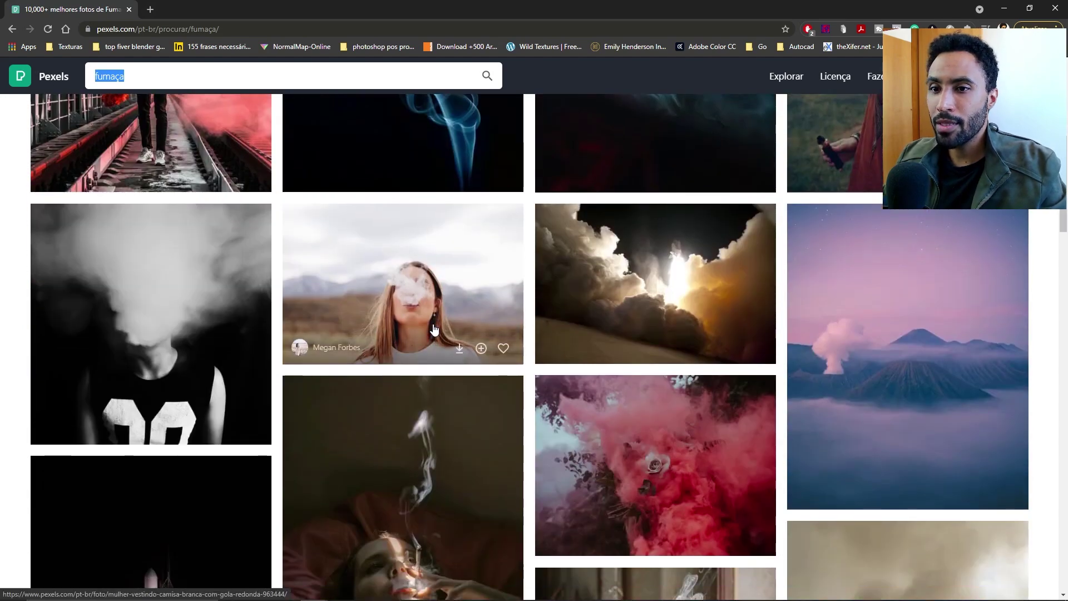
scroll(434, 329, "down", 7)
scroll(435, 329, "up", 9)
scroll(434, 332, "up", 2)
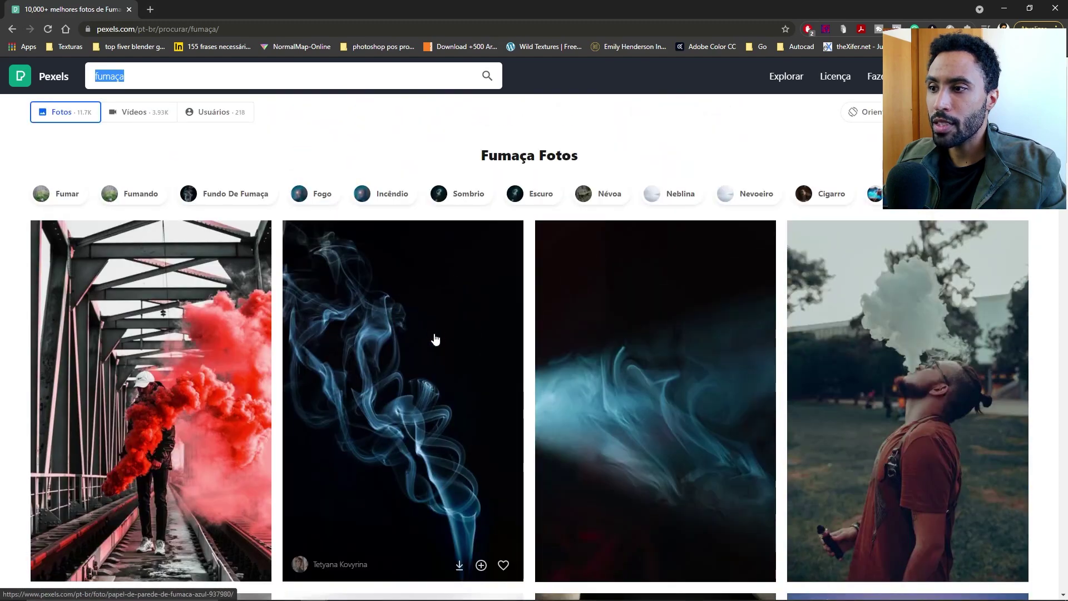
left_click(434, 333)
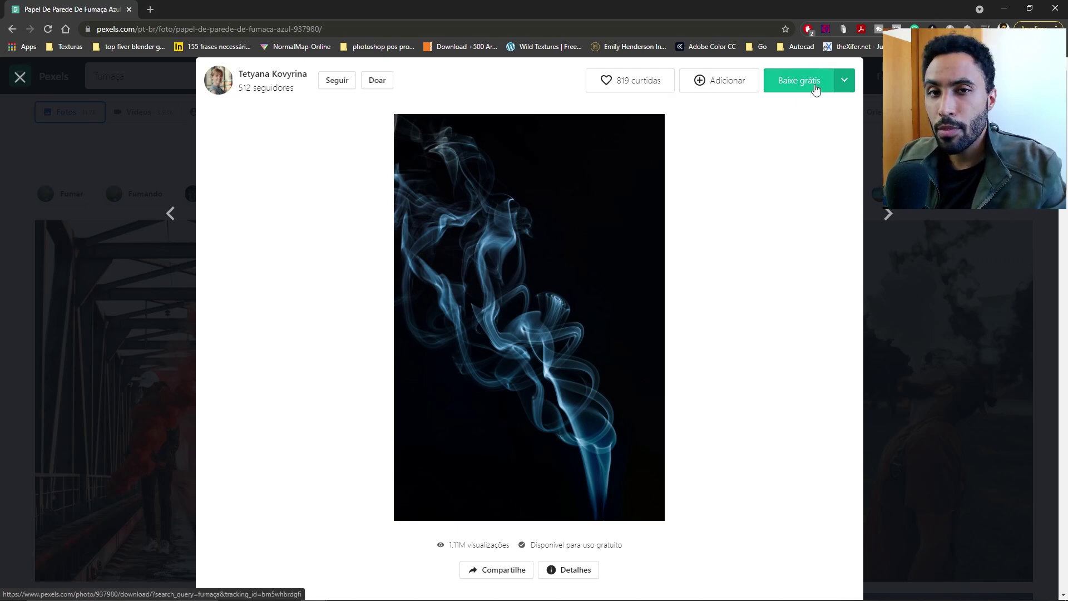
key("alt+Tab")
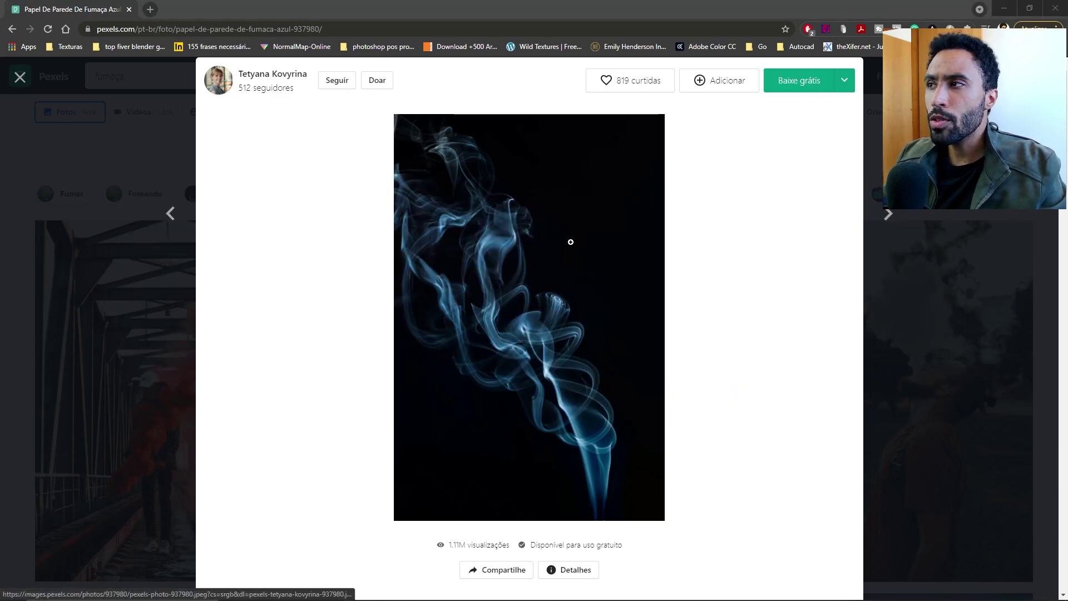
key("ctrl+j")
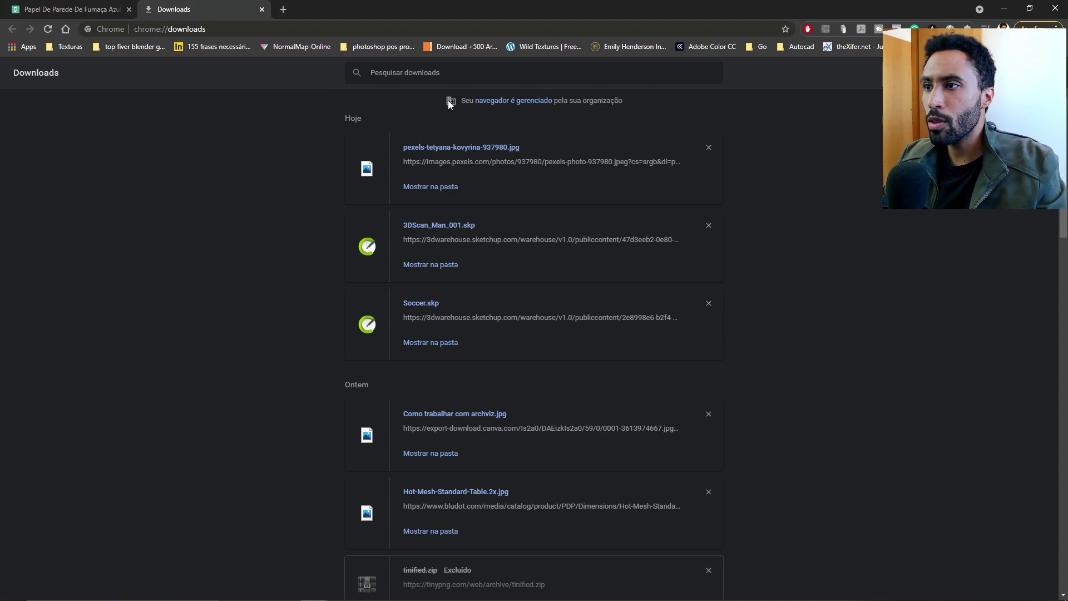
Step: Preview the downloaded smoke JPG from the texturas folder, then go back to Blender
left_click(430, 186)
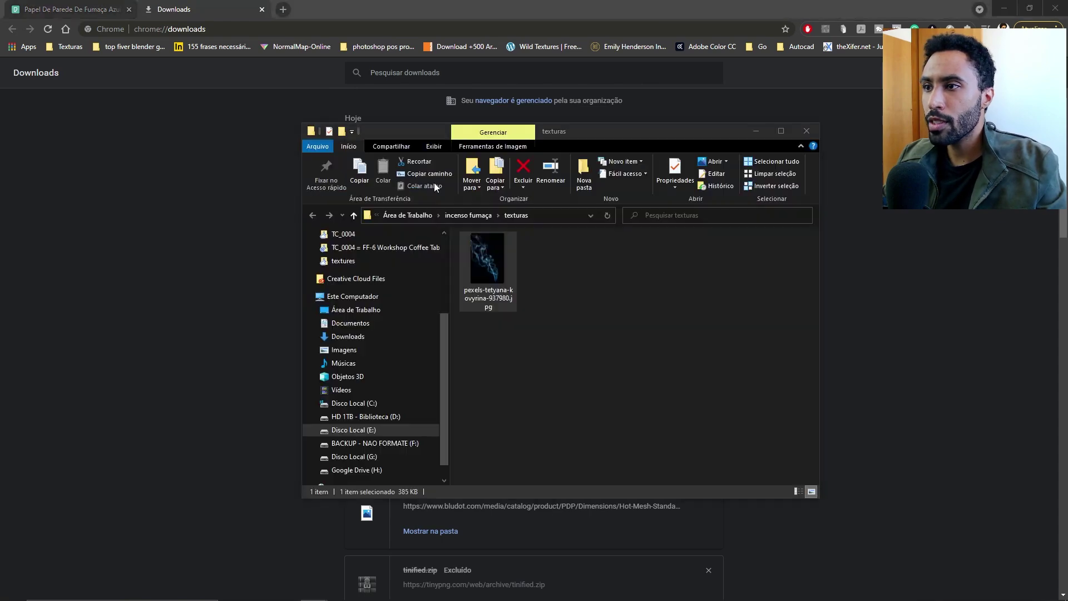
double_click(499, 267)
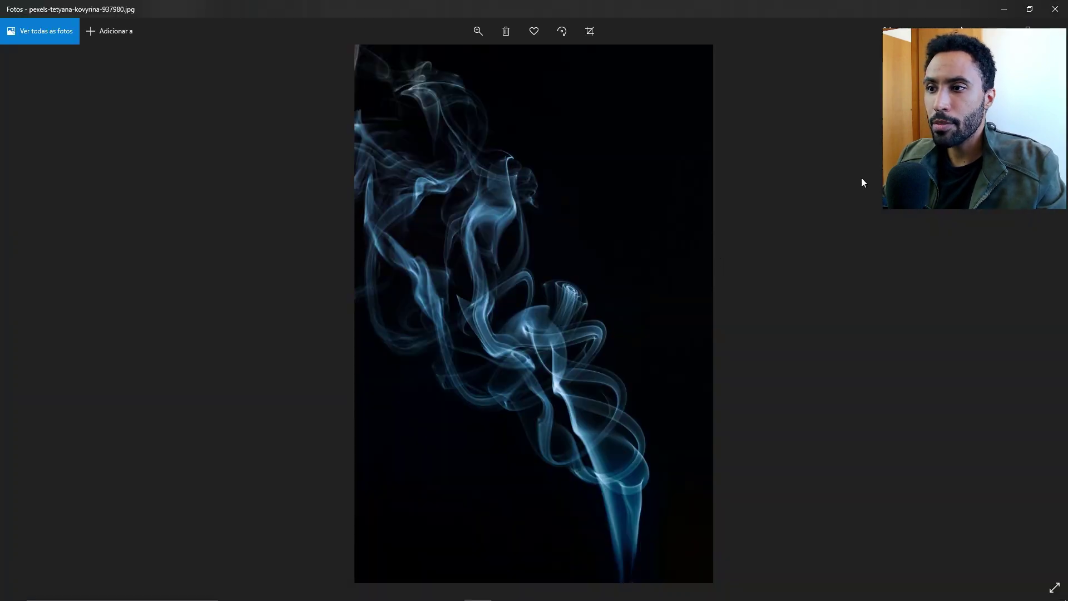
left_click(1056, 7)
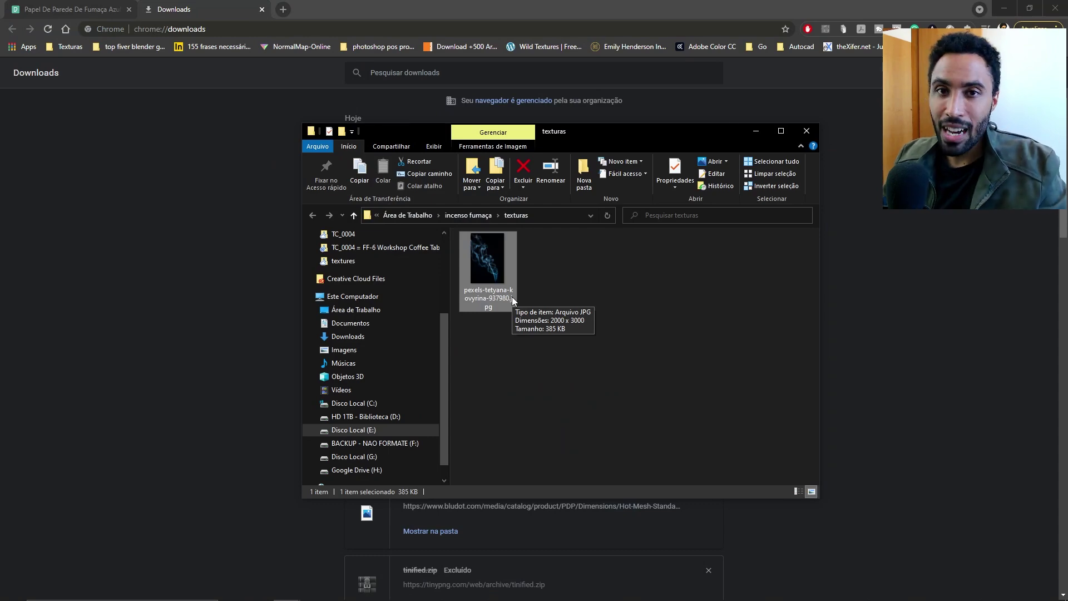
key("alt+Tab")
key("Escape")
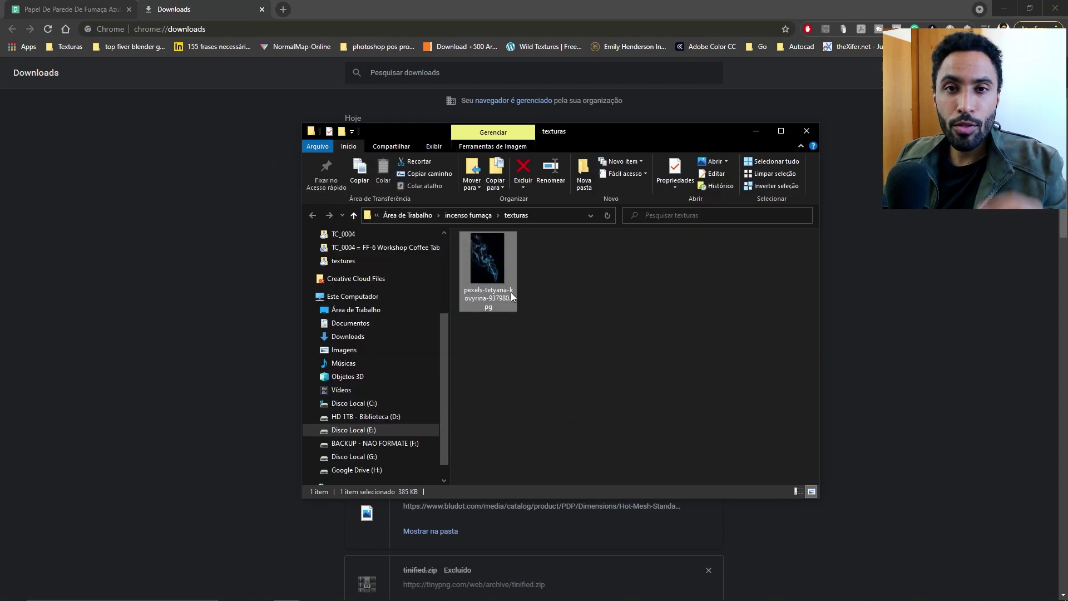
key("alt+Tab")
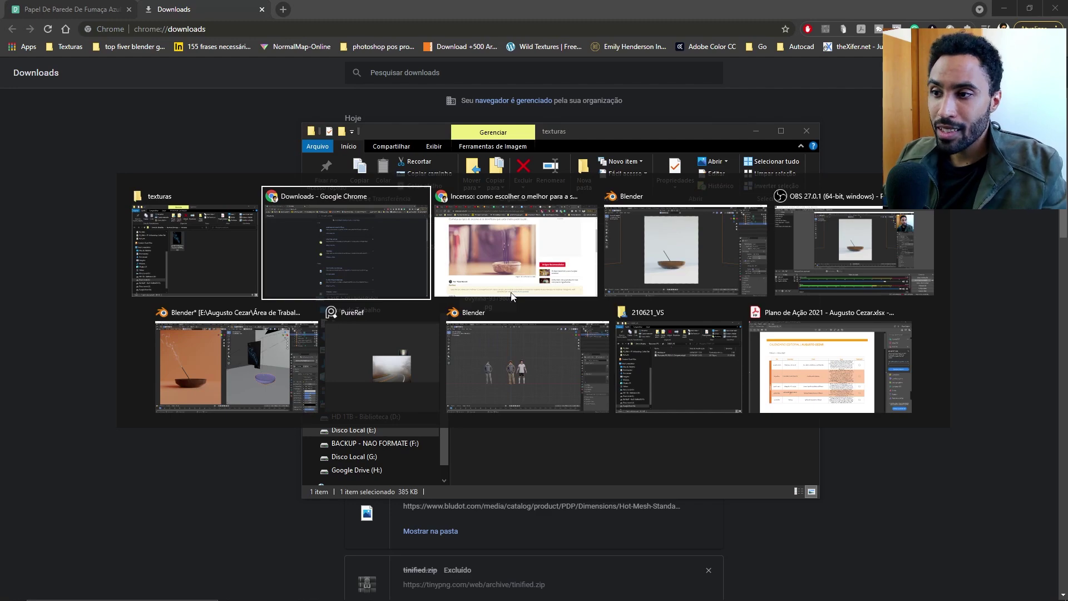
Step: Return to Solid shading and add a new plane rotated 90° on X
left_click(725, 260)
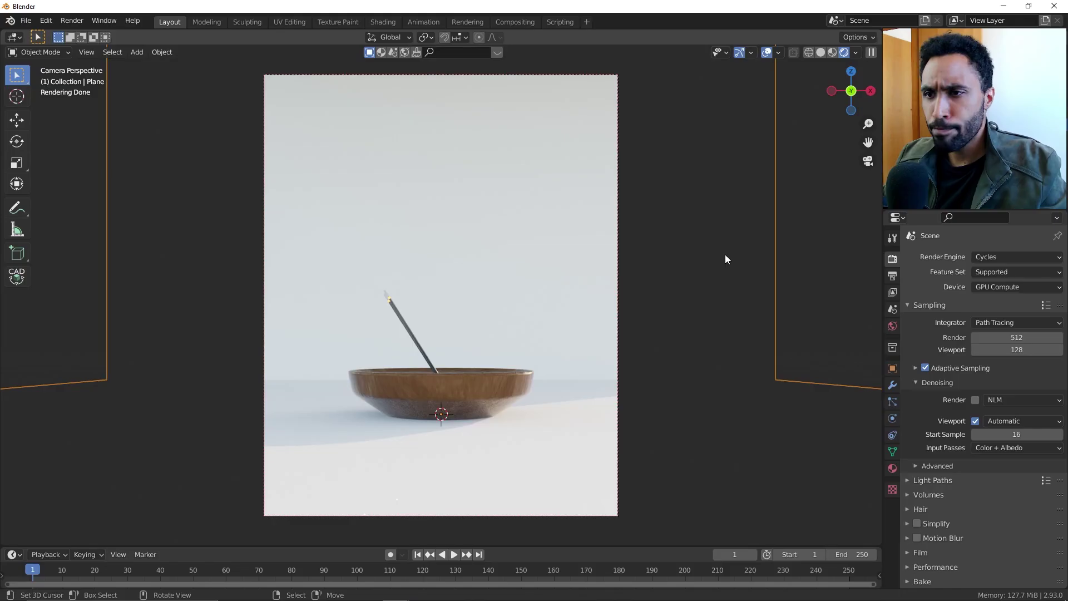
key("z")
left_click(532, 362)
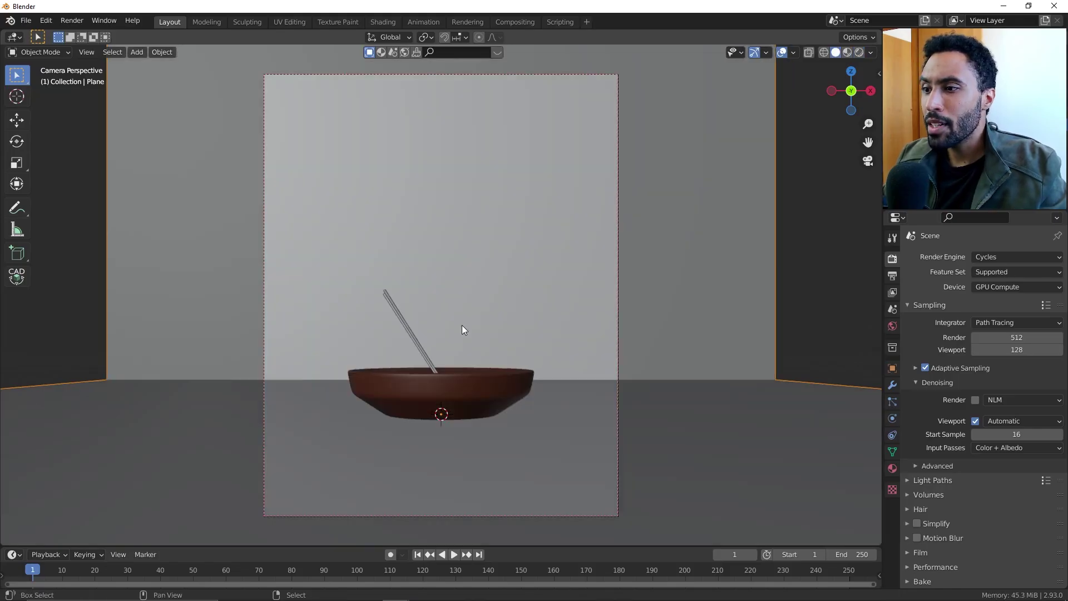
key("shift+a")
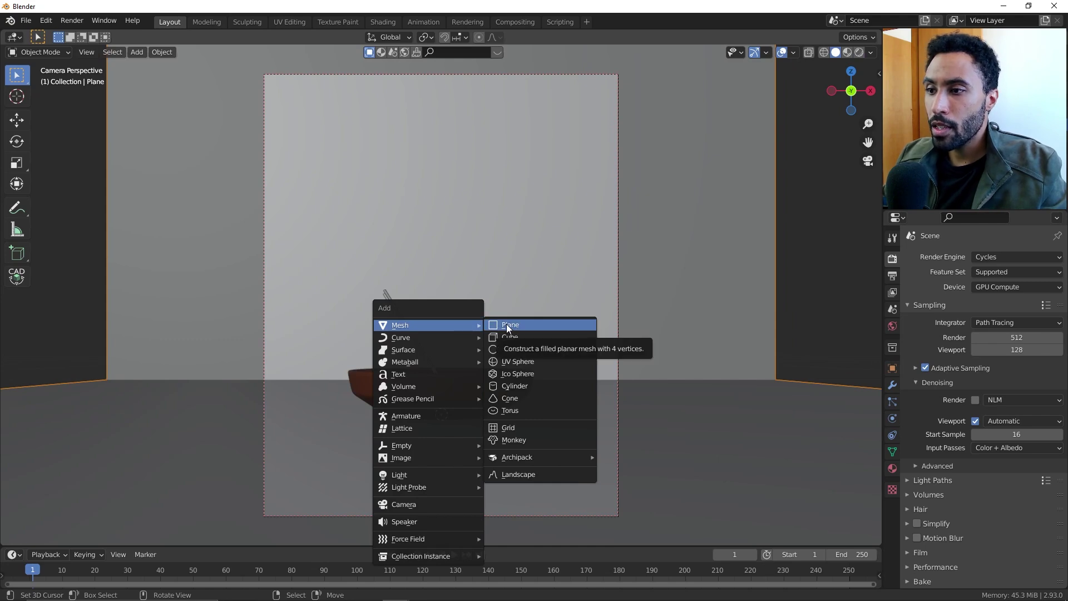
left_click(508, 327)
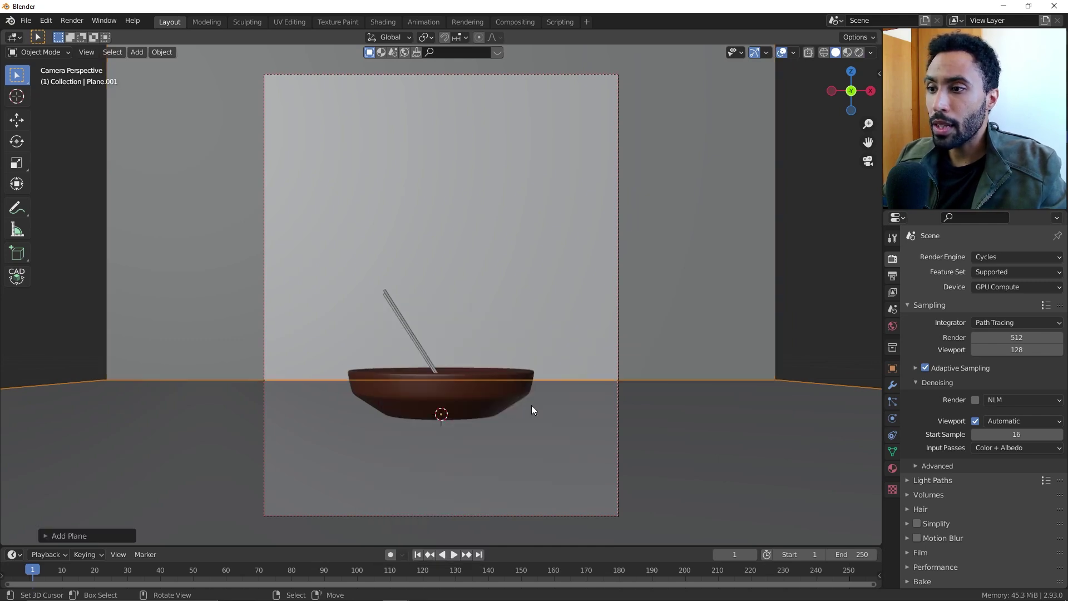
type("rx90")
key("Return")
Step: Scale and move the upright plane so it sits around the incense stick's tip in camera view
key("s")
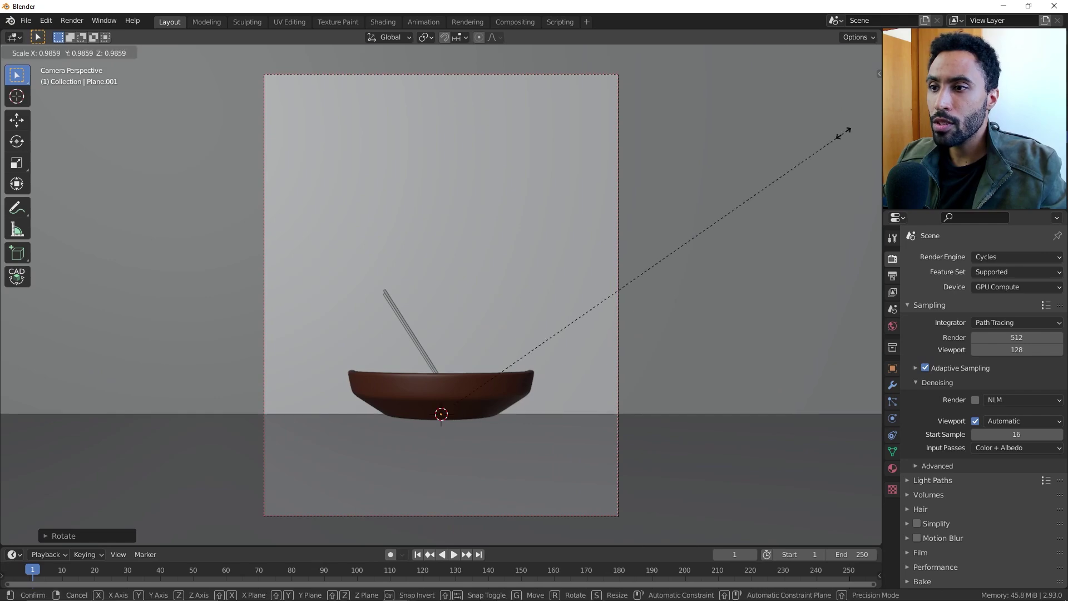
left_click(520, 397)
key("g")
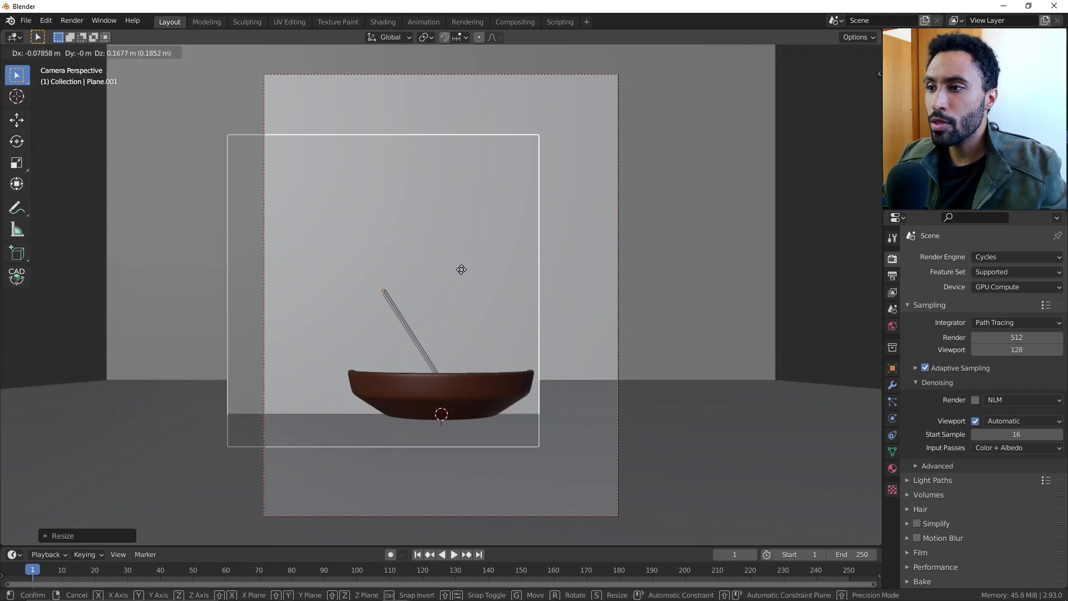
left_click(462, 275)
mouse_move(462, 275)
middle_mouse_down()
mouse_move(549, 305)
mouse_move(463, 305)
middle_mouse_up()
scroll(463, 305, "up", 1)
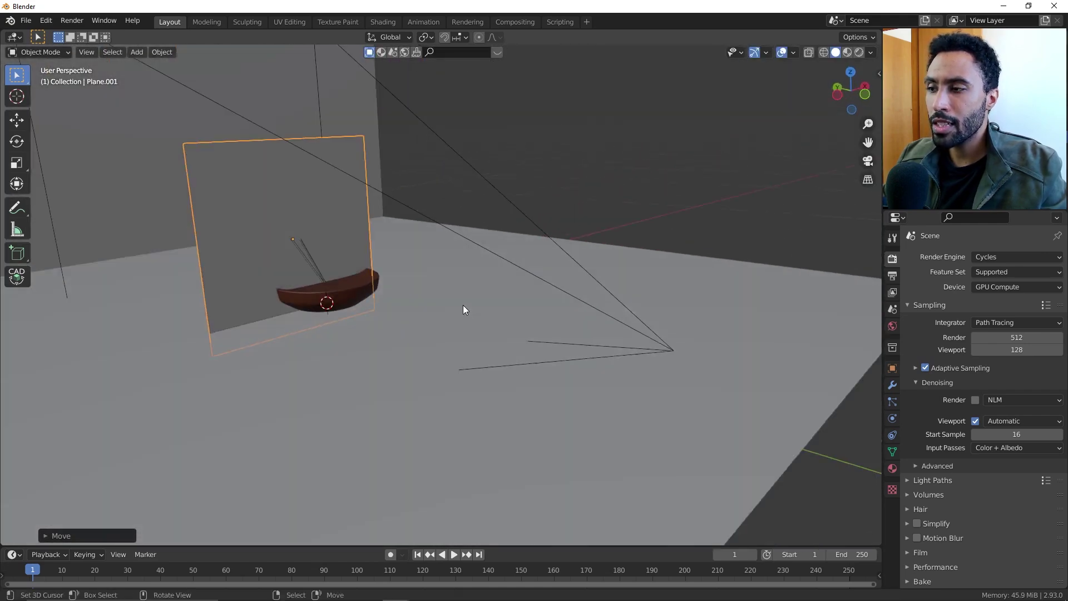
key("KP_0")
key("g")
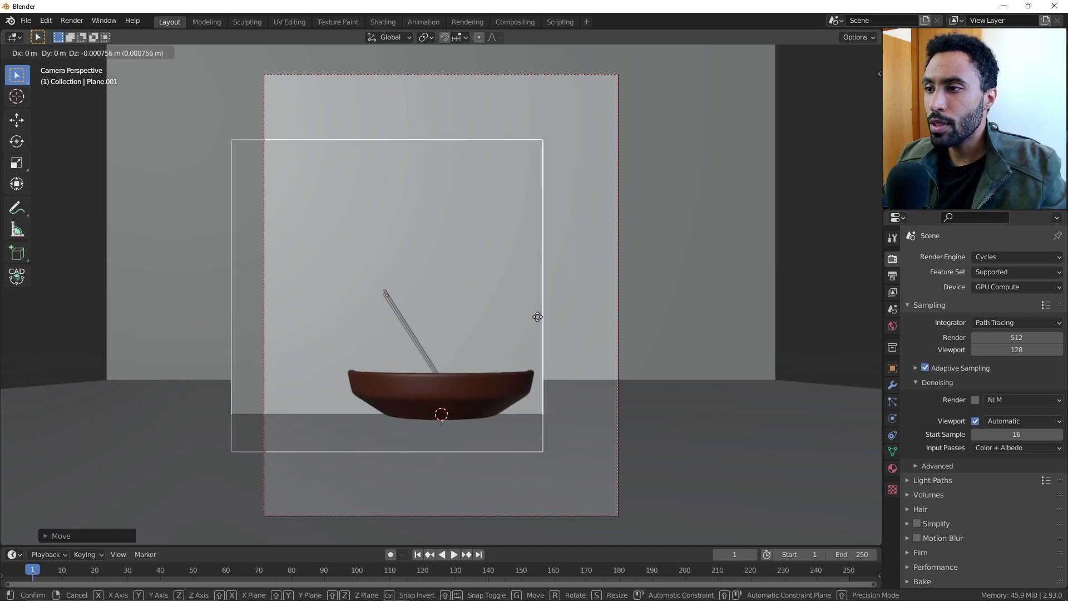
left_click(535, 309)
scroll(437, 325, "up", 4)
key("s")
left_click(378, 299)
scroll(406, 320, "up", 3)
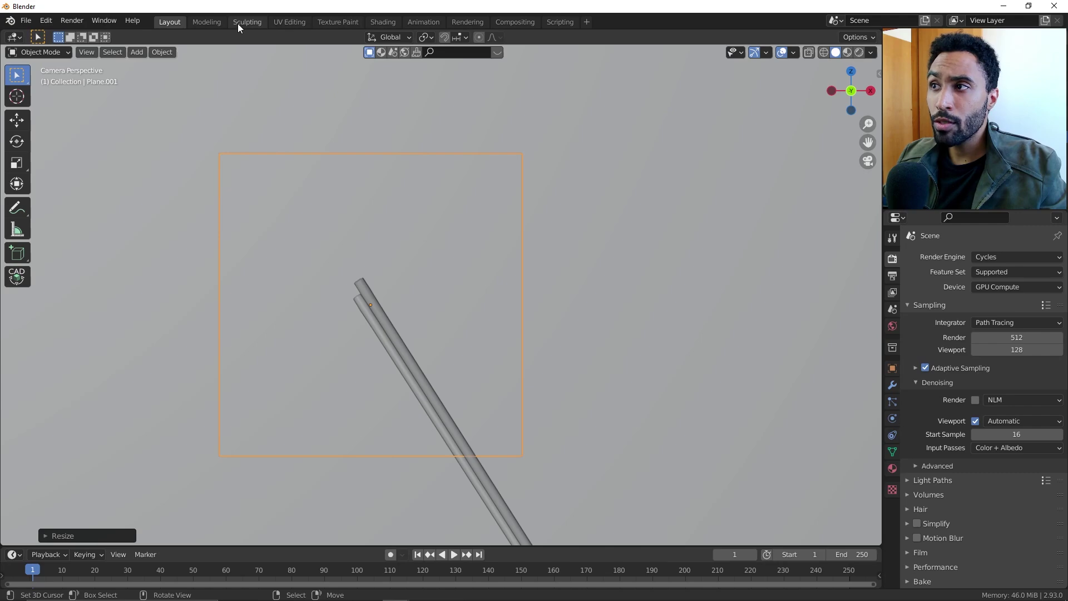
Step: In the Shading workspace, create a new material on the plane named Fumaça
left_click(383, 21)
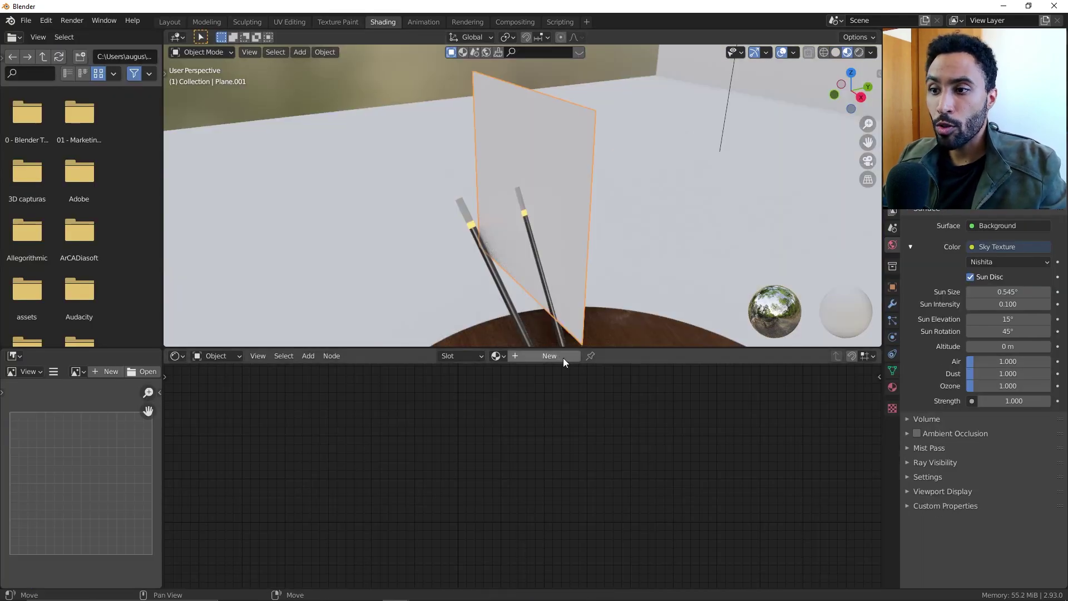
left_click(562, 359)
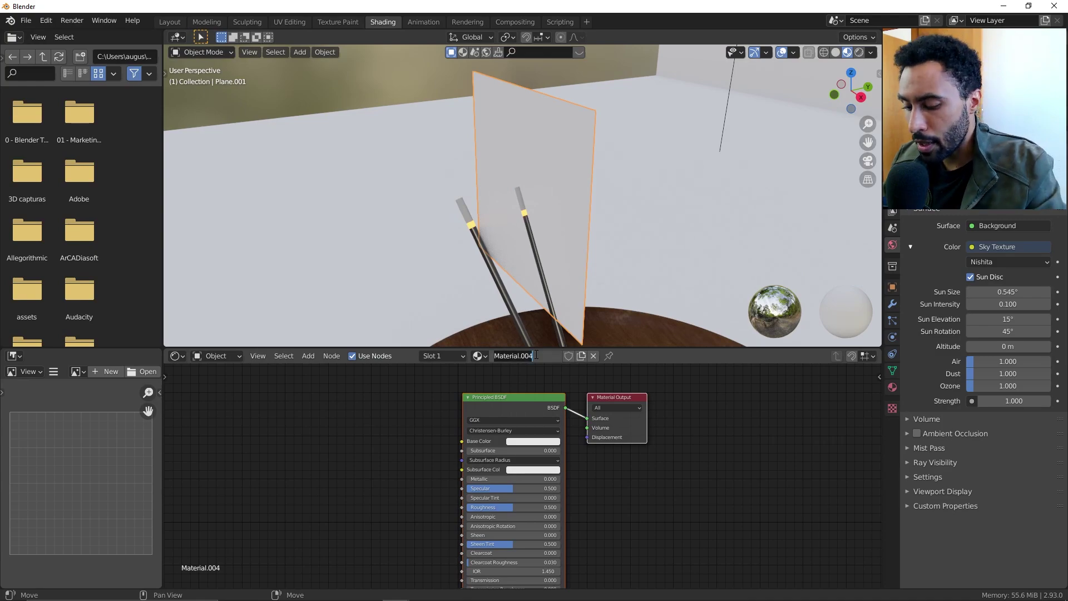
type("Fumaca")
key("Return")
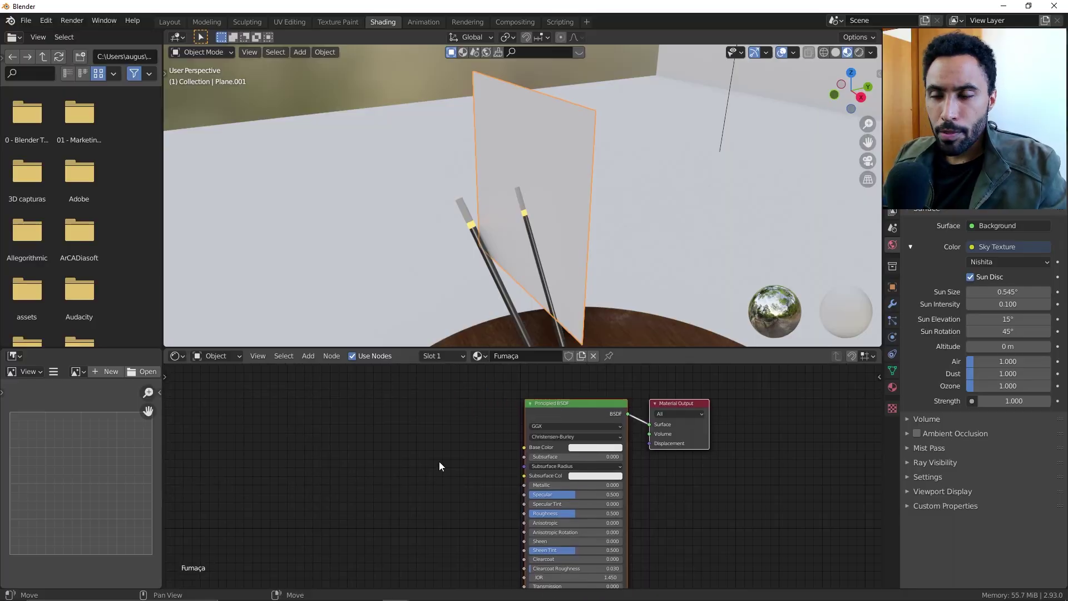
Step: Check the browser's downloads page, then return to Blender
key("alt+Tab")
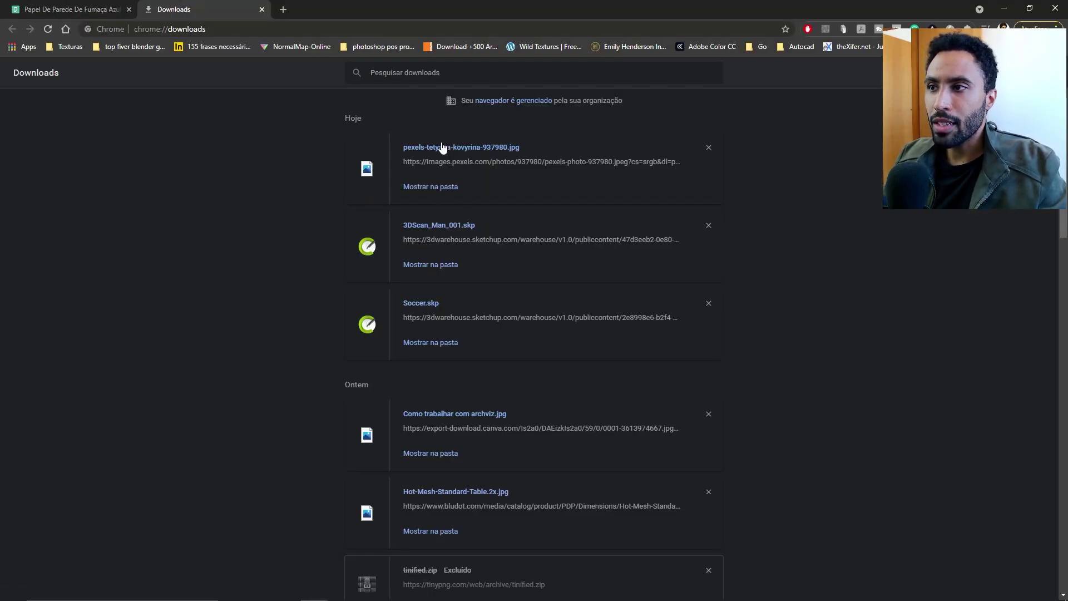
key("alt+Tab")
key("alt+Tab")
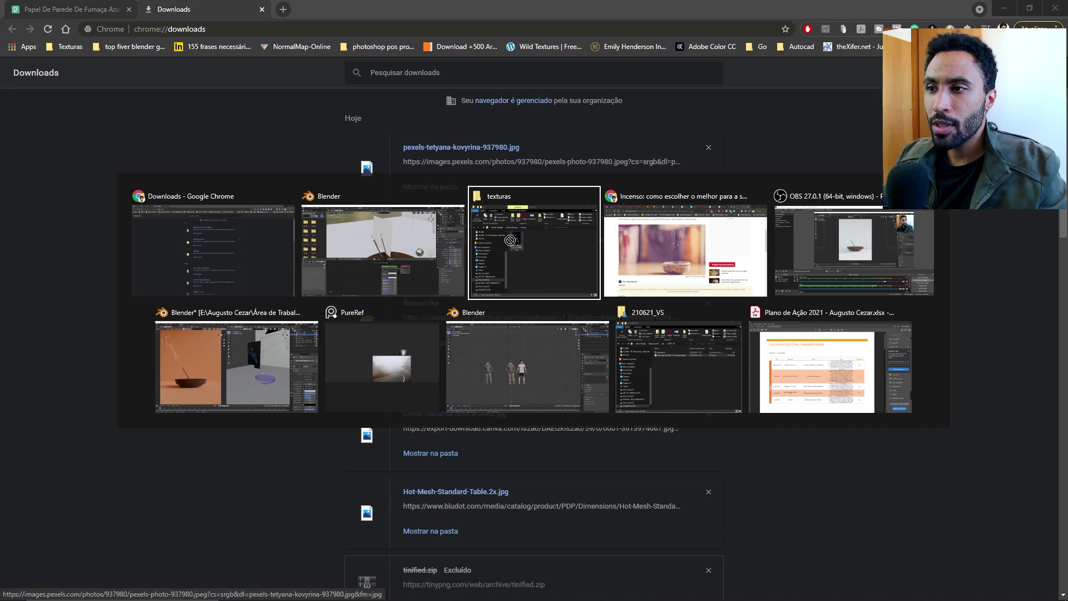
key("alt+Tab")
key("alt+Tab")
key("alt+Tab")
key("alt+Tab")
key("alt+Tab")
key("alt+Tab")
key("alt+Tab")
key("alt+Tab")
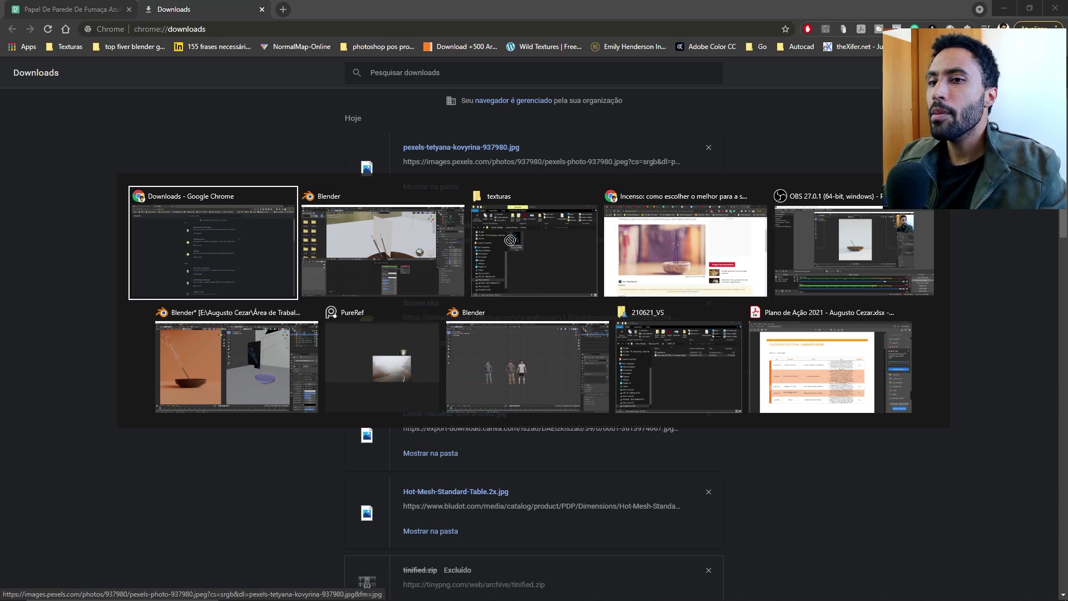
key("alt+Tab")
Step: Drop the smoke JPG into the node editor, wire its Color to Base Color, and view from the front
left_click_drag(358, 466, 346, 405)
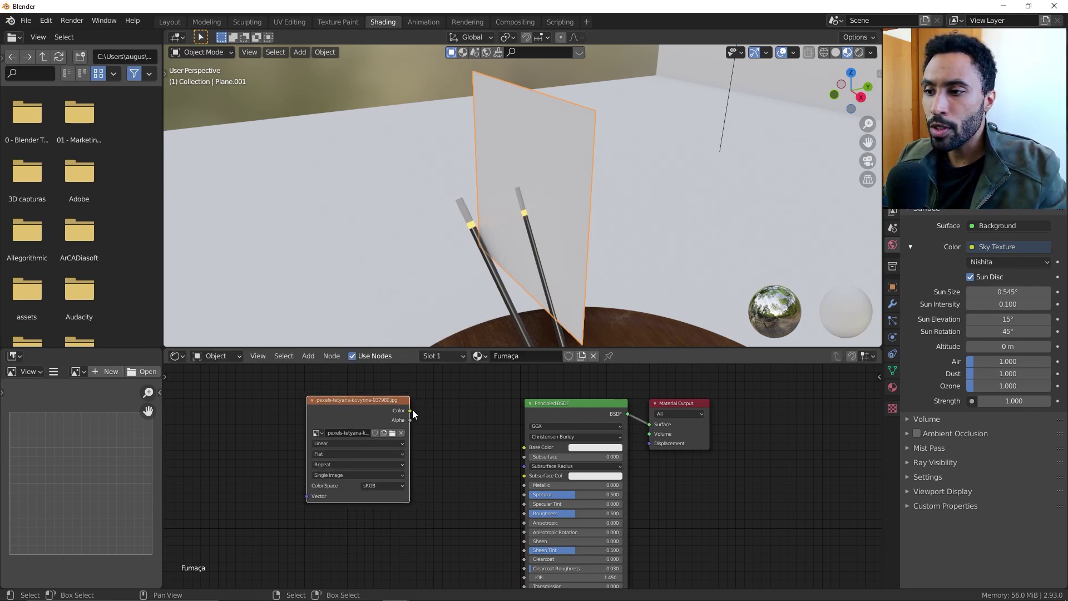
left_click_drag(410, 410, 525, 447)
mouse_move(589, 234)
middle_mouse_down()
mouse_move(630, 241)
mouse_move(612, 172)
mouse_move(622, 234)
middle_mouse_up()
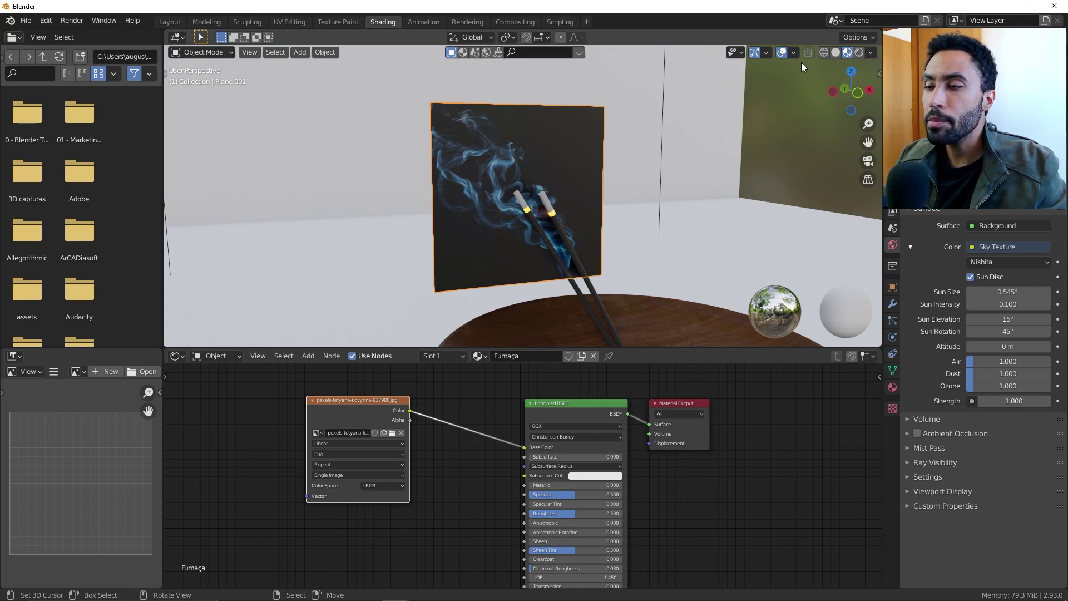
key("KP_1")
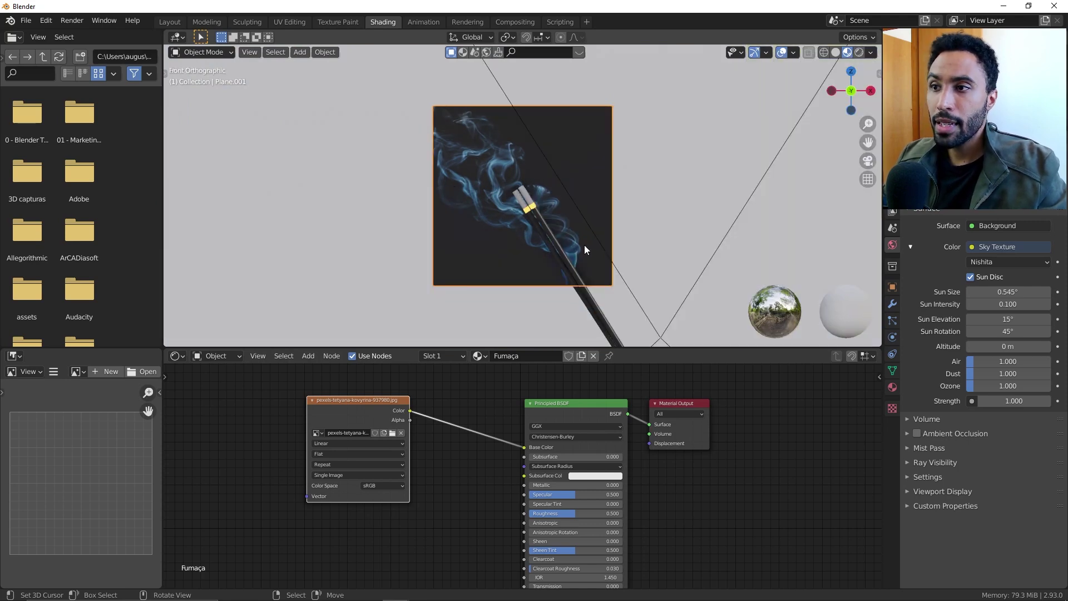
Step: Delete Plane.001, then verify in Preferences that the Import Images as Planes add-on is enabled
key("x")
left_click(515, 226)
left_click(47, 20)
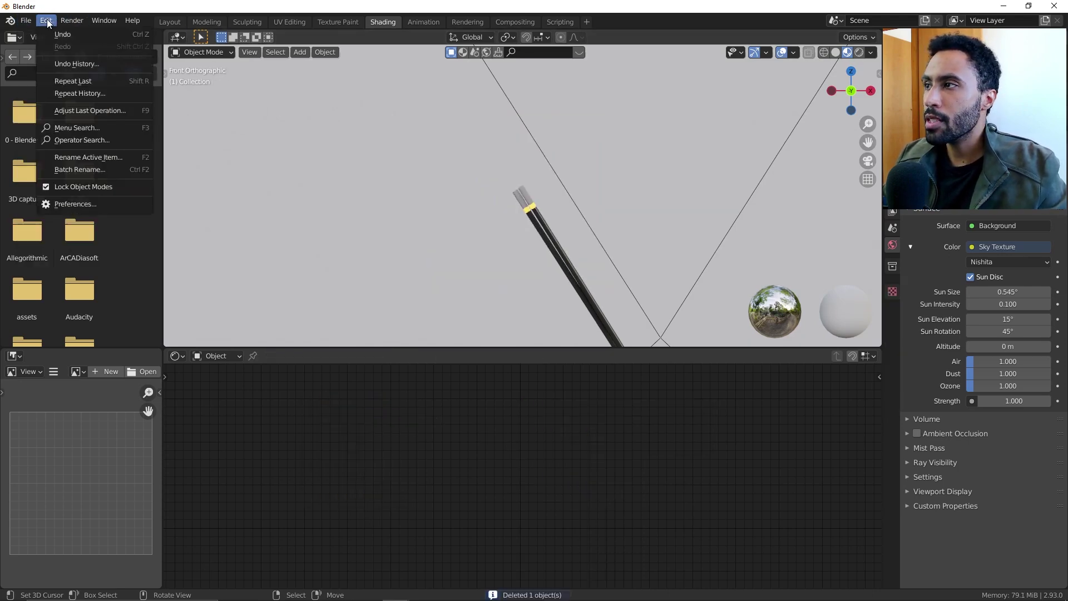
left_click(75, 204)
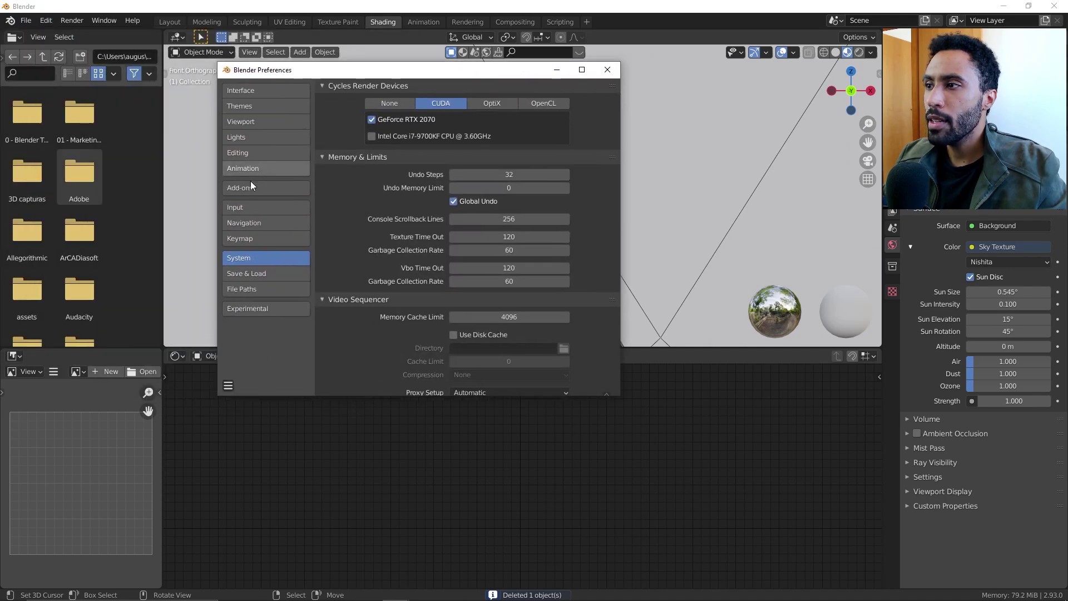
left_click(244, 189)
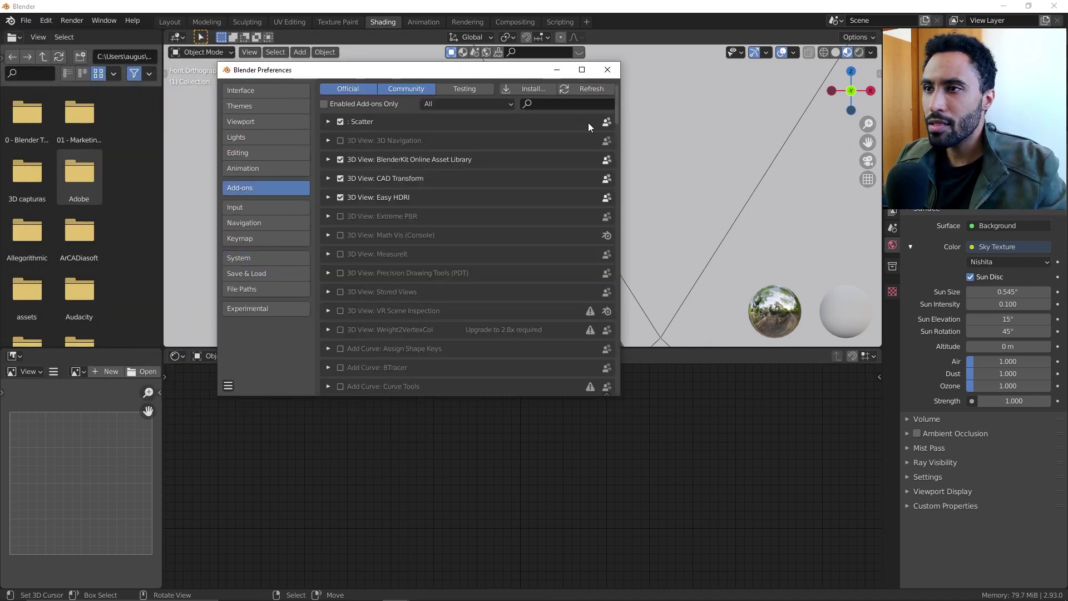
type("image")
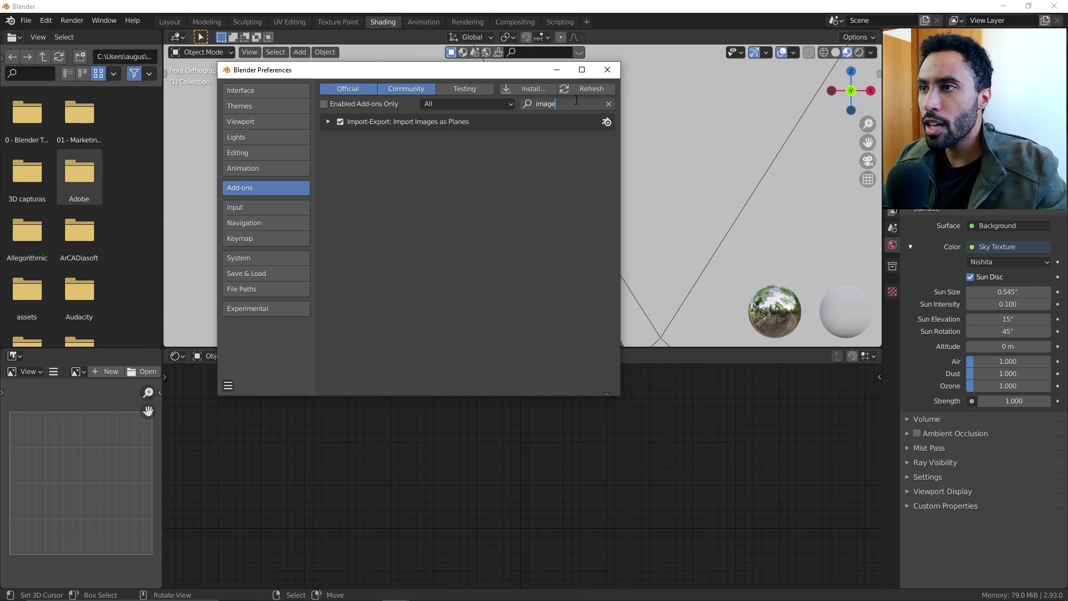
key("Return")
left_click(329, 121)
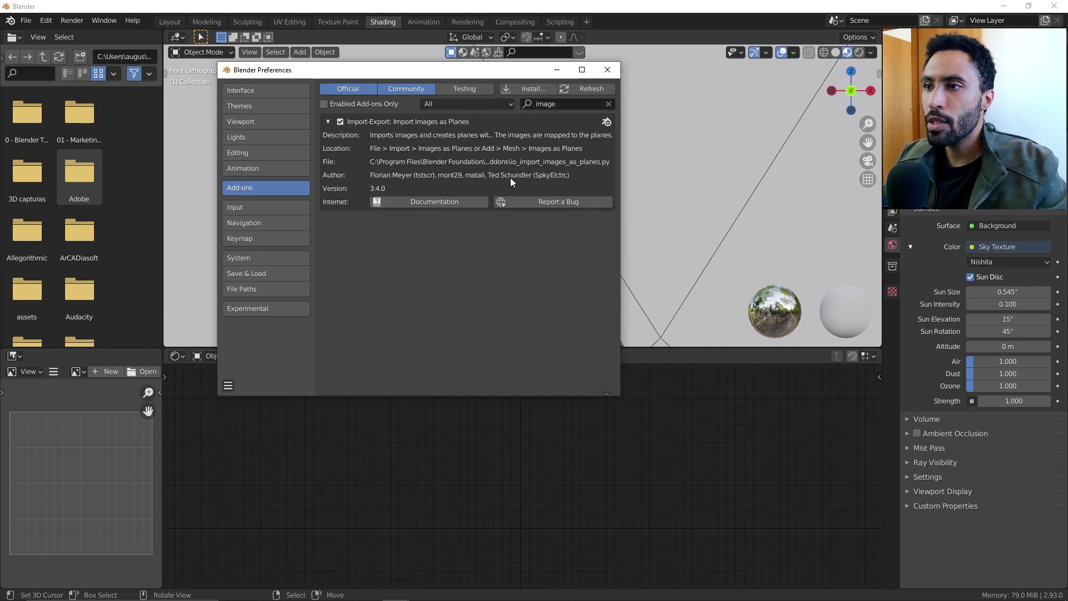
Step: Import the smoke JPG from the texturas folder as an image plane
left_click(608, 70)
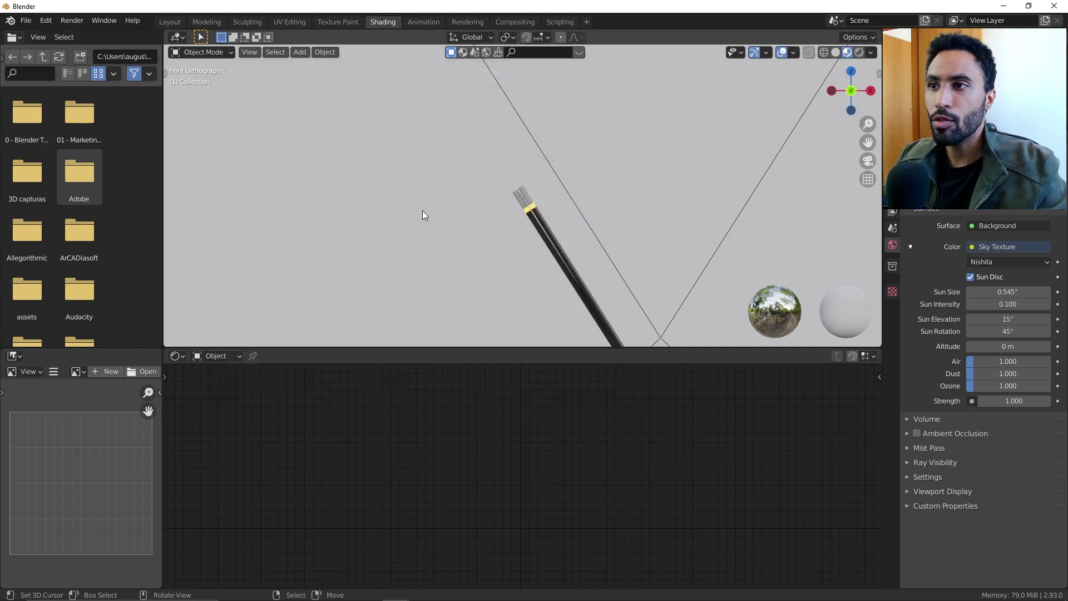
key("shift+a")
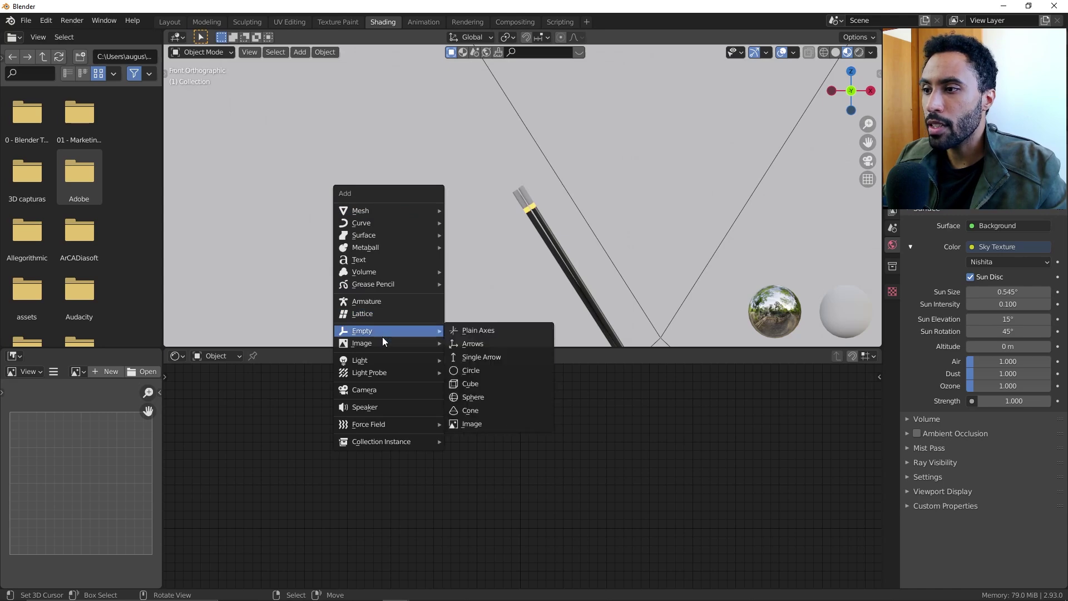
mouse_move(362, 343)
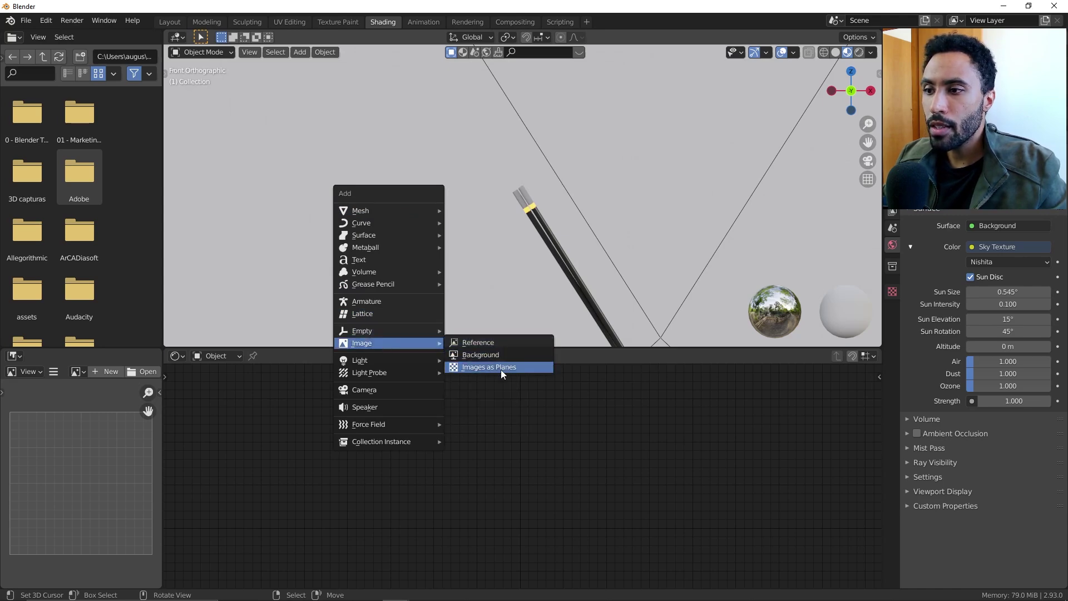
left_click(501, 367)
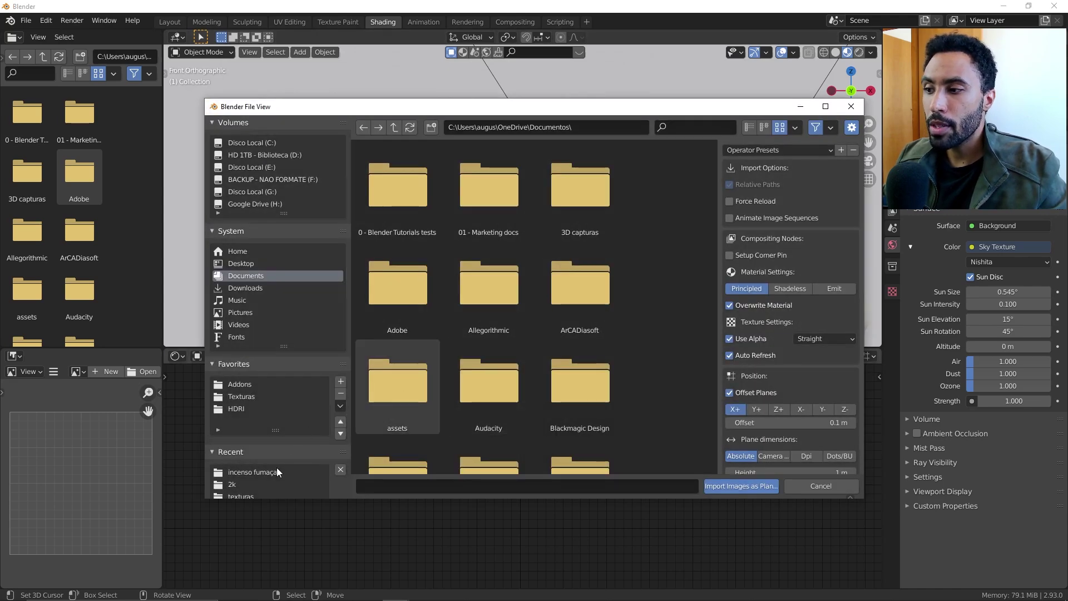
left_click(254, 470)
double_click(397, 187)
left_click(397, 186)
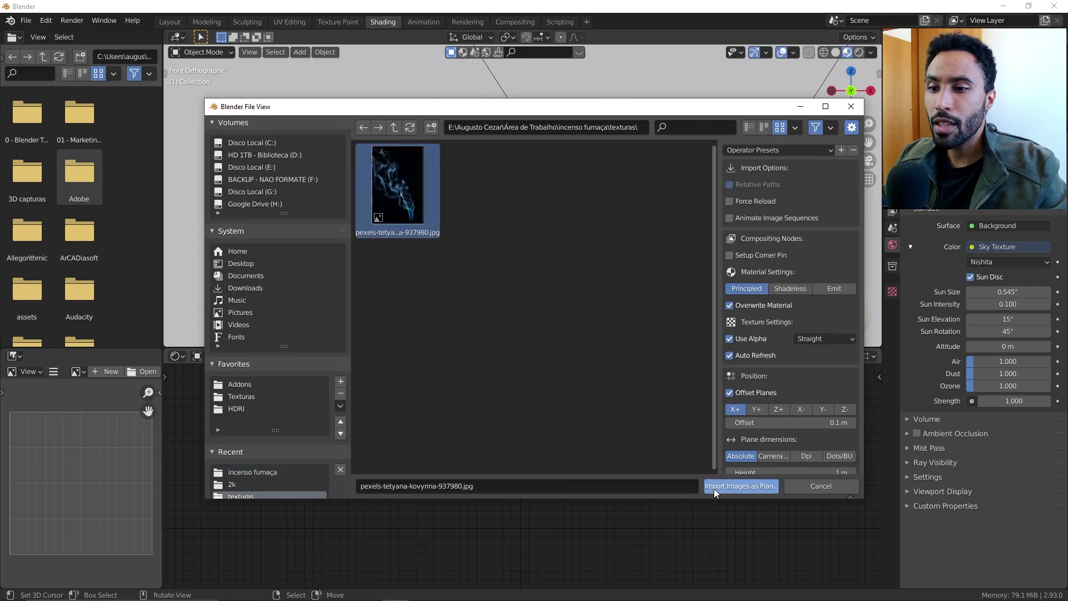
left_click(740, 485)
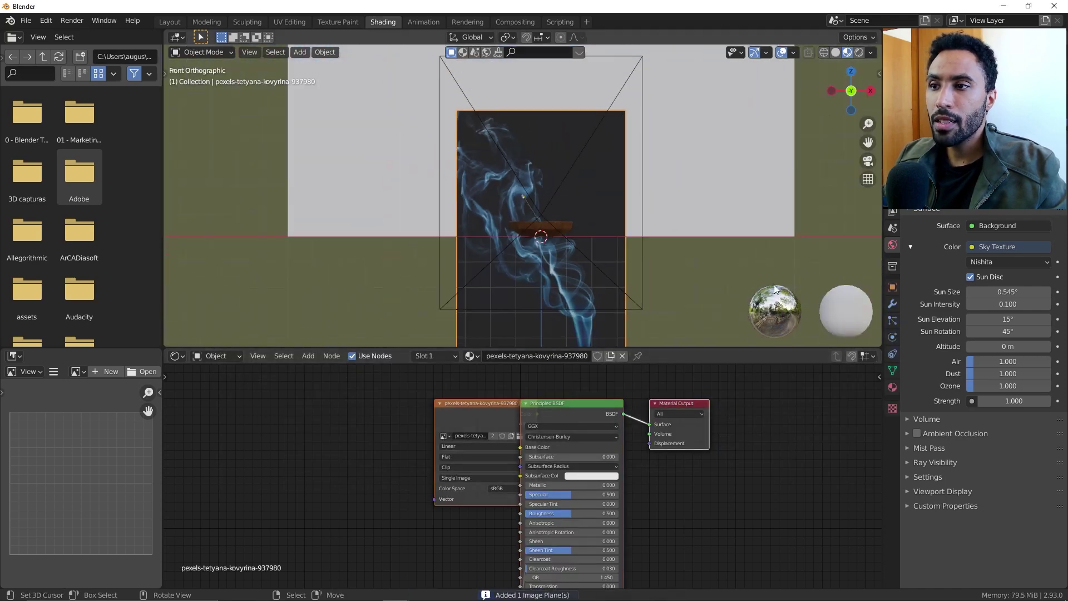
Step: Shrink the smoke image plane and move it above the bowl
key("s")
left_click(620, 257)
left_click_drag(549, 265, 522, 198)
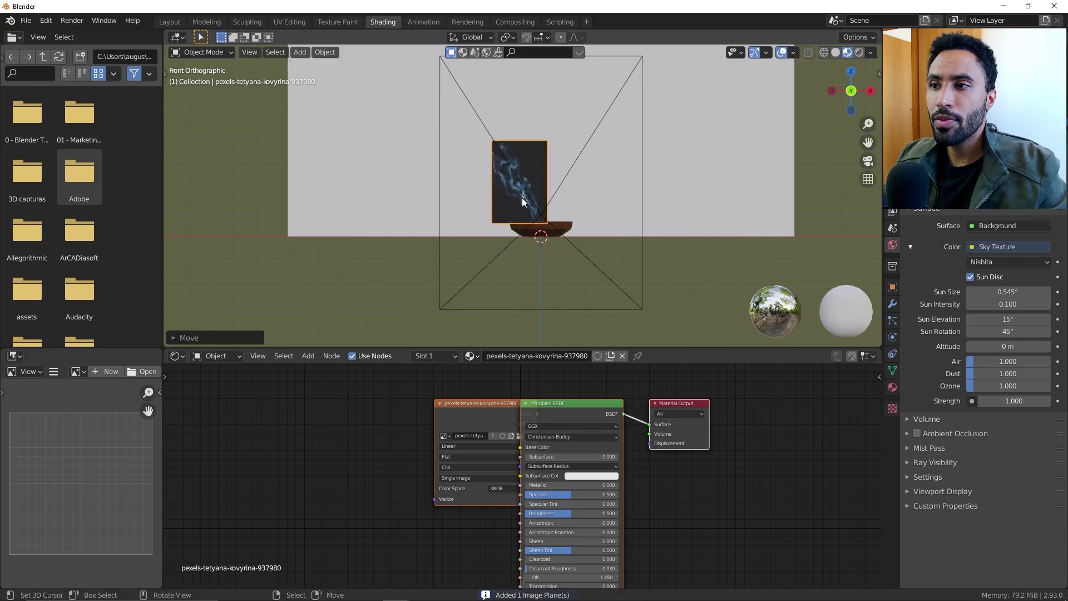
scroll(522, 198, "up", 6)
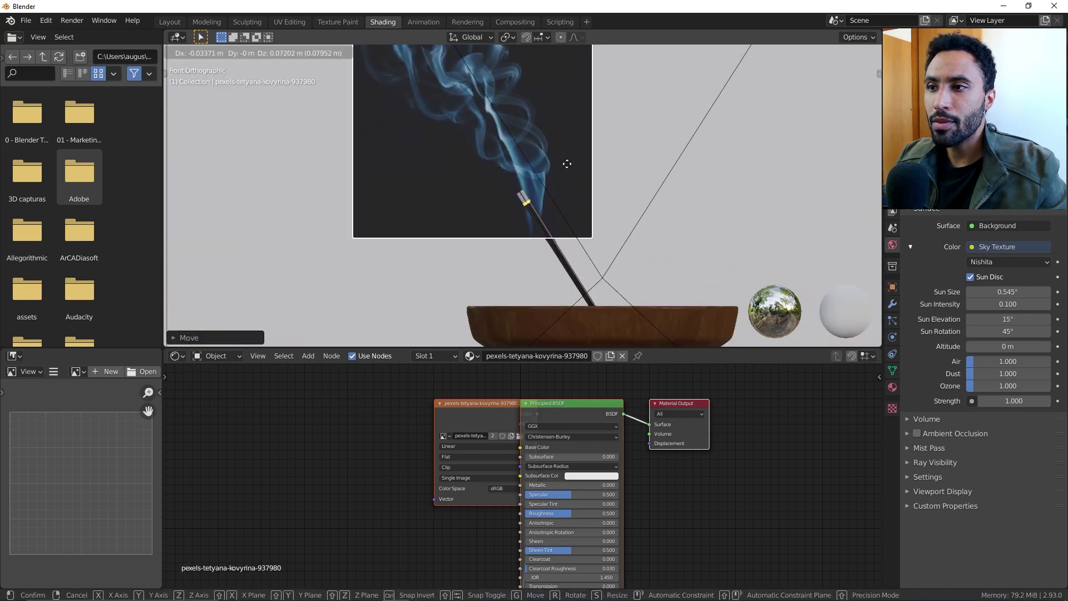
middle_click_drag(596, 233, 567, 162, "shift")
scroll(569, 238, "up", 5)
Step: Resize the smoke plane again and place it at the incense stick's tip
key("s")
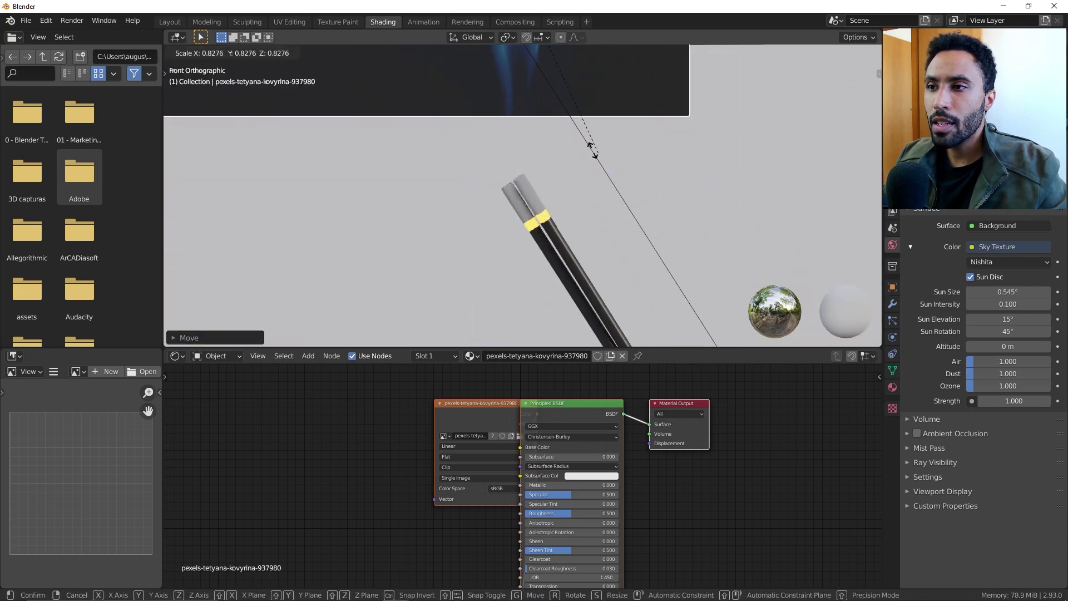
left_click(537, 115)
key("g")
left_click(567, 260)
scroll(563, 263, "down", 2)
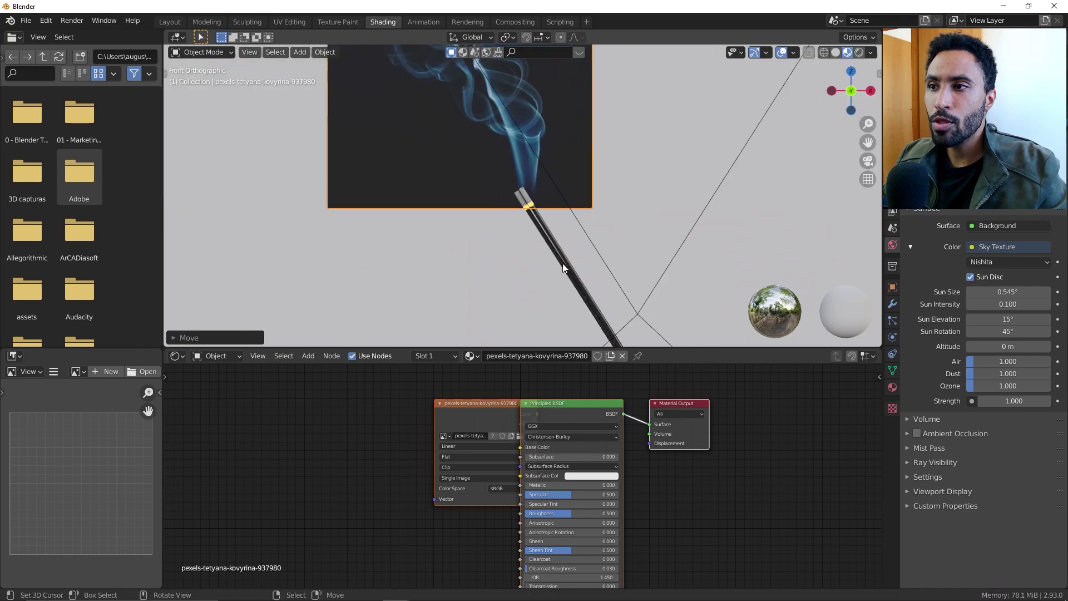
scroll(579, 213, "down", 2)
scroll(571, 275, "down", 1)
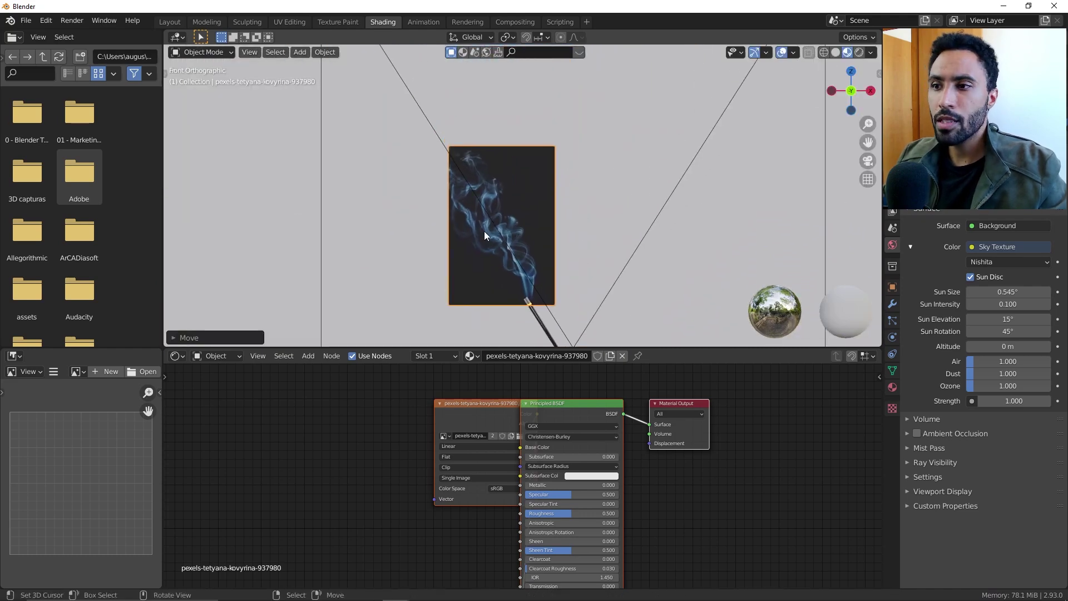
Step: Check the placement through the camera and select the plane's Image Texture node
key("KP_0")
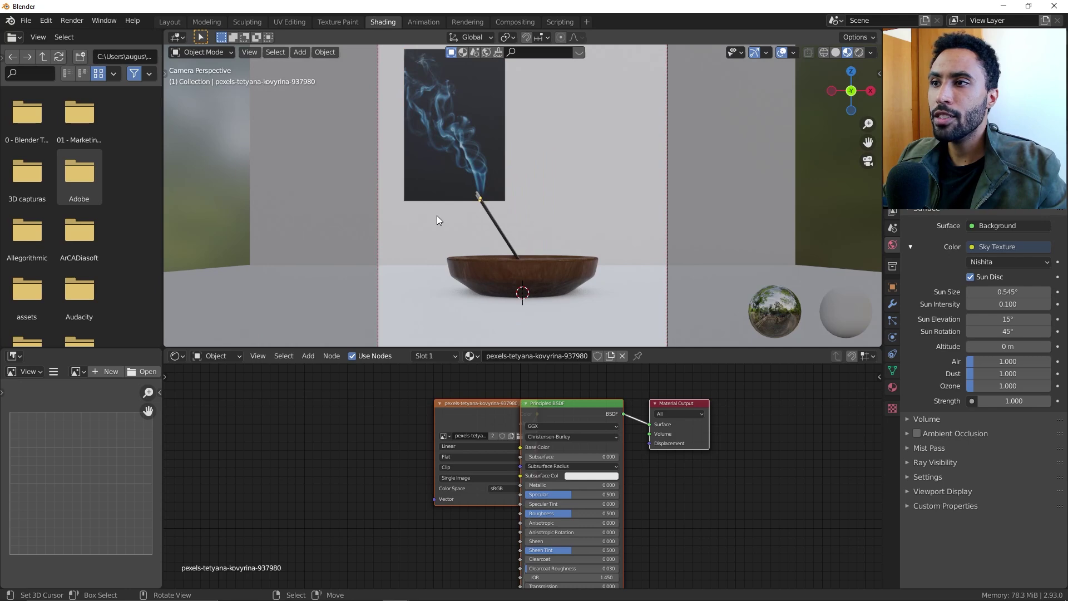
scroll(468, 147, "down", 2)
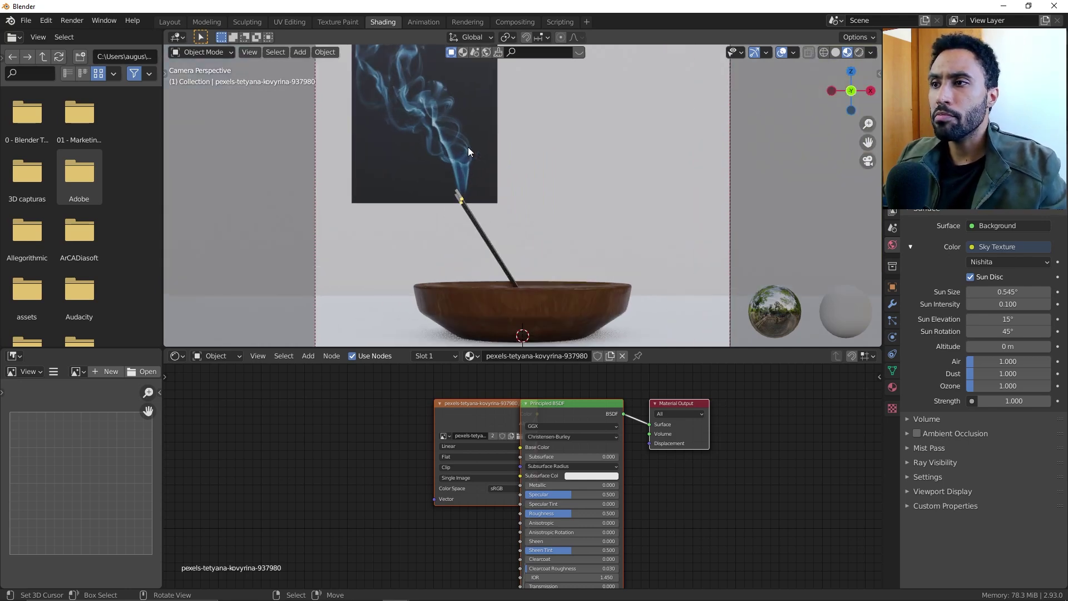
scroll(469, 147, "down", 2)
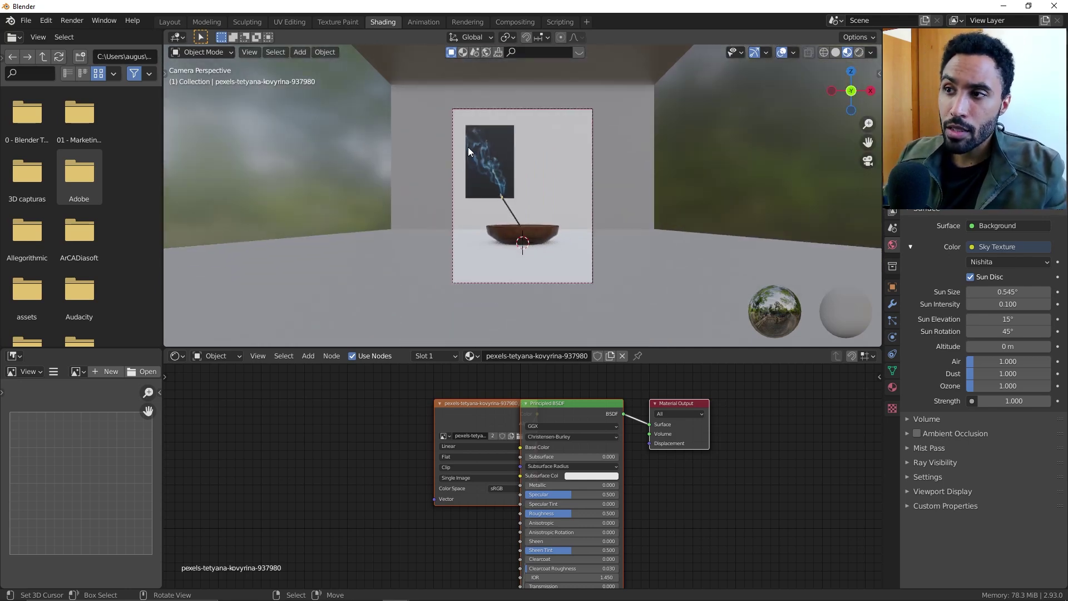
scroll(490, 159, "up", 3)
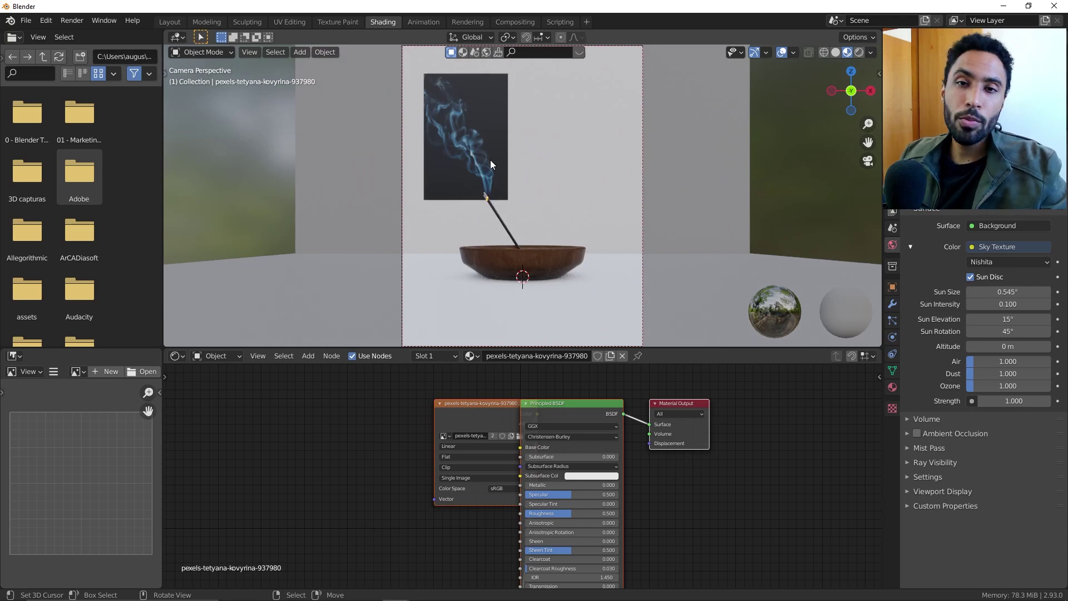
scroll(490, 159, "up", 3)
left_click(512, 174)
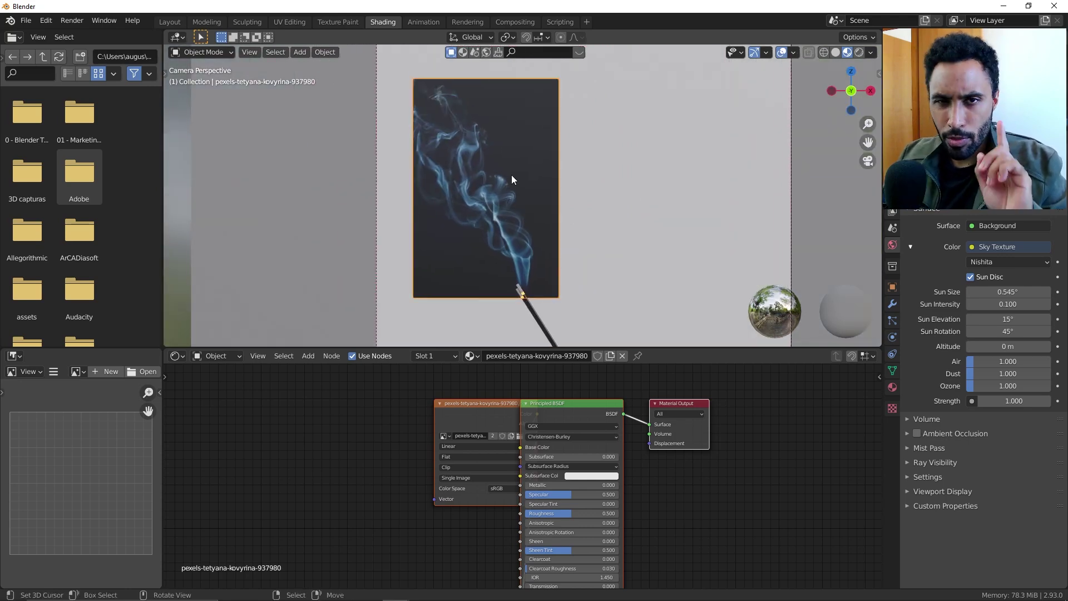
left_click(469, 413)
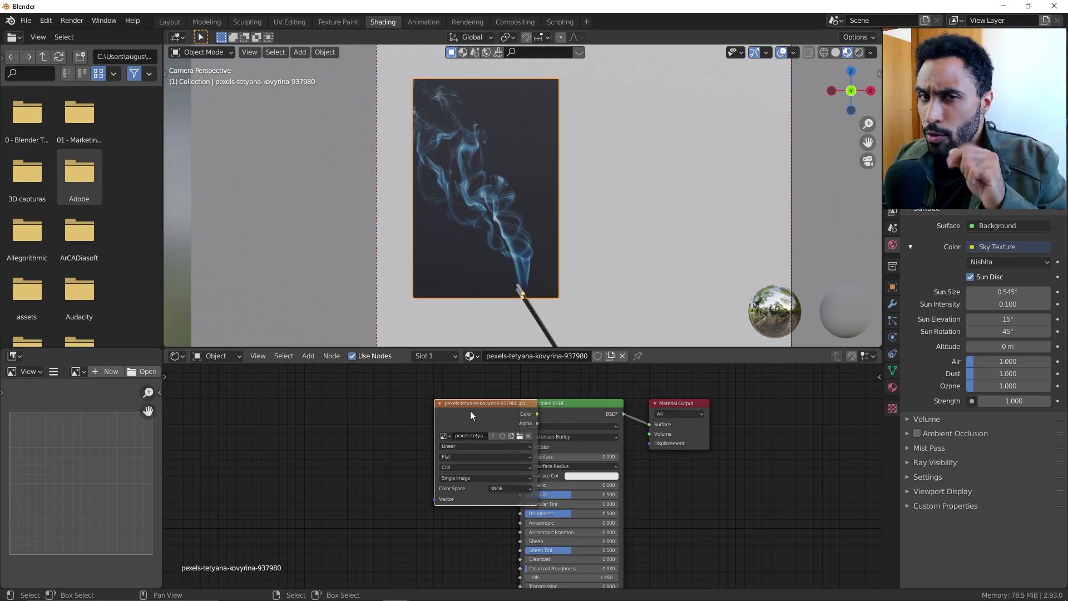
Step: Move the Image Texture node aside and rewire it to drive the Principled BSDF Alpha
key("g")
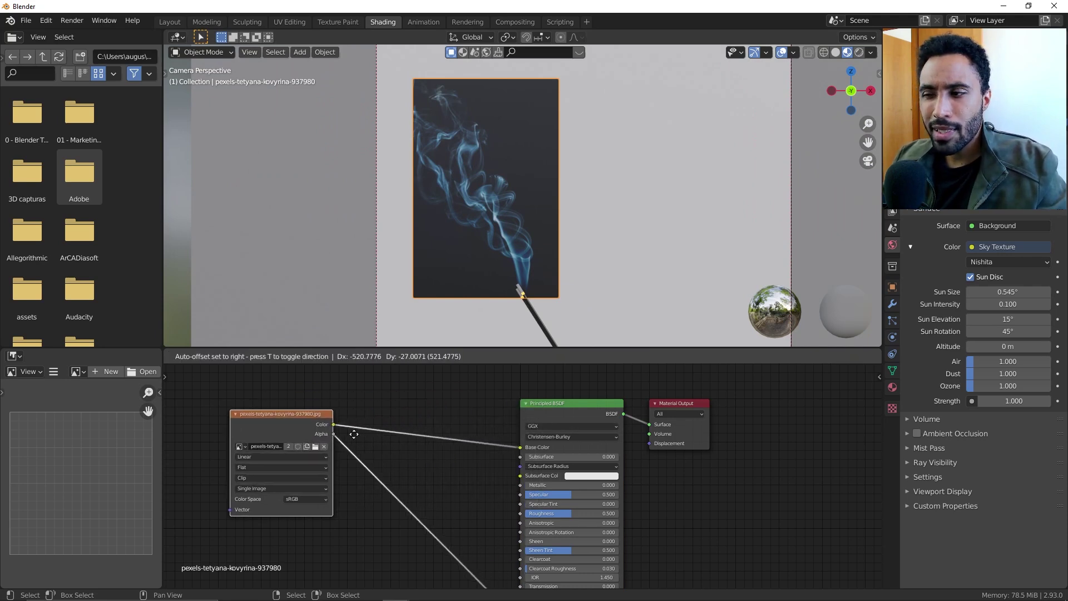
left_click(336, 428)
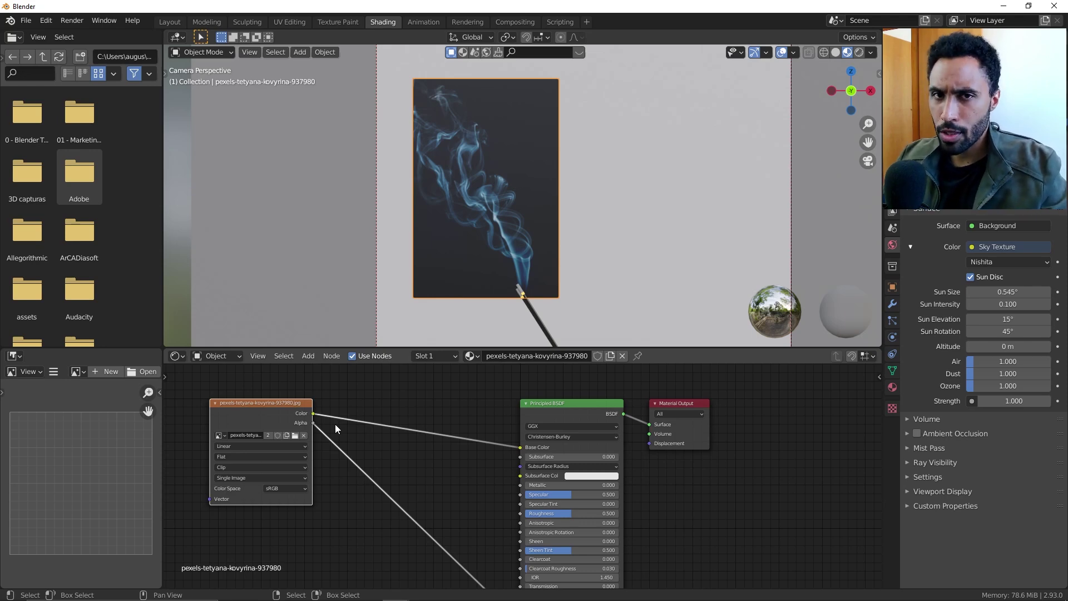
scroll(336, 428, "down", 2)
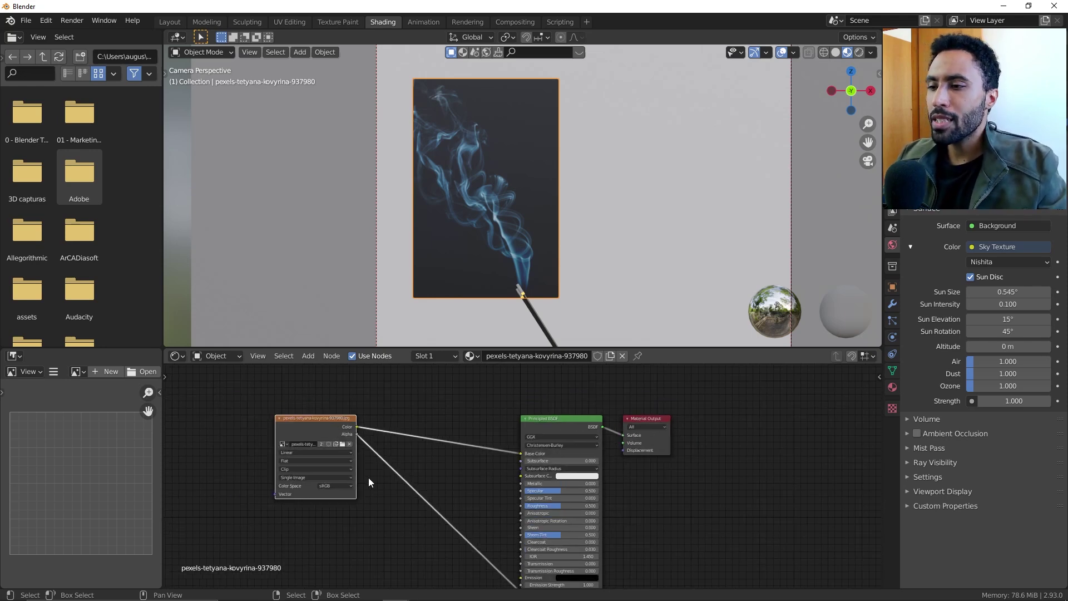
middle_click_drag(369, 478, 519, 453)
left_click_drag(633, 556, 605, 548)
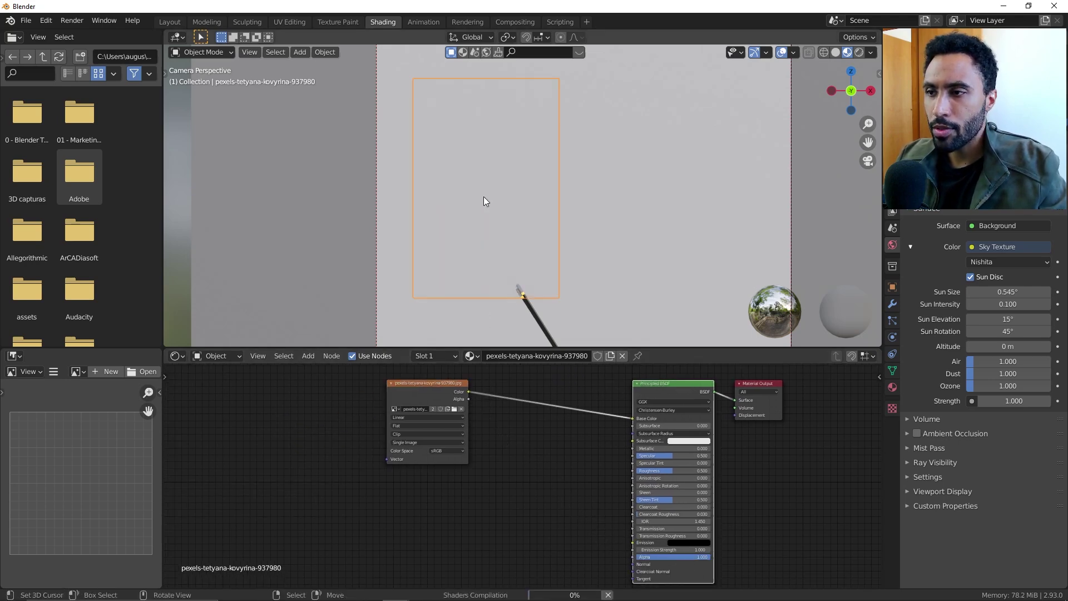
scroll(489, 200, "up", 2)
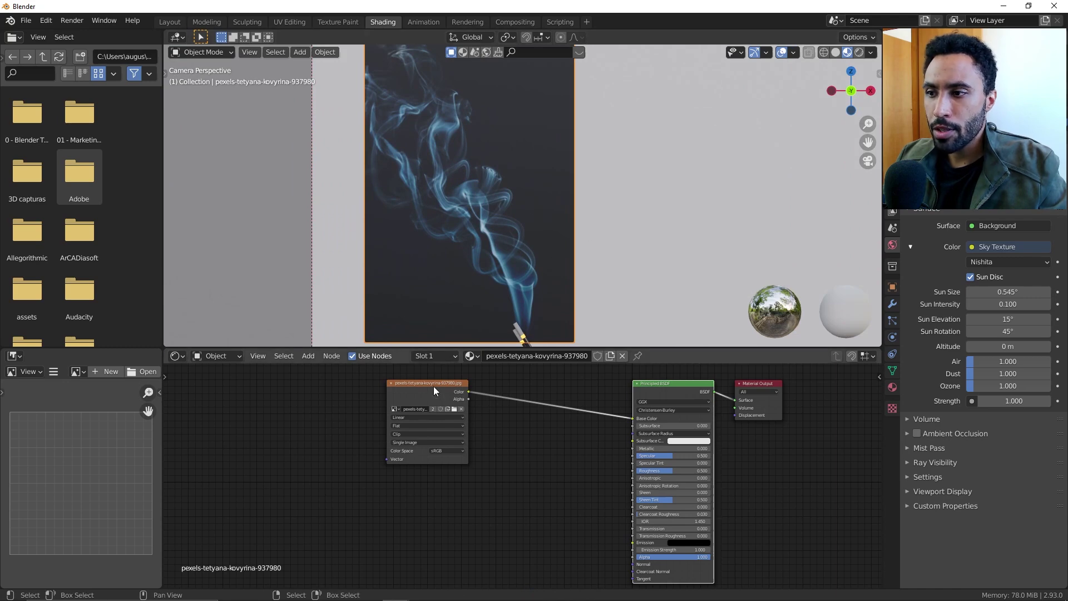
mouse_move(434, 390)
left_mouse_down()
mouse_move(343, 423)
mouse_move(630, 557)
left_mouse_up()
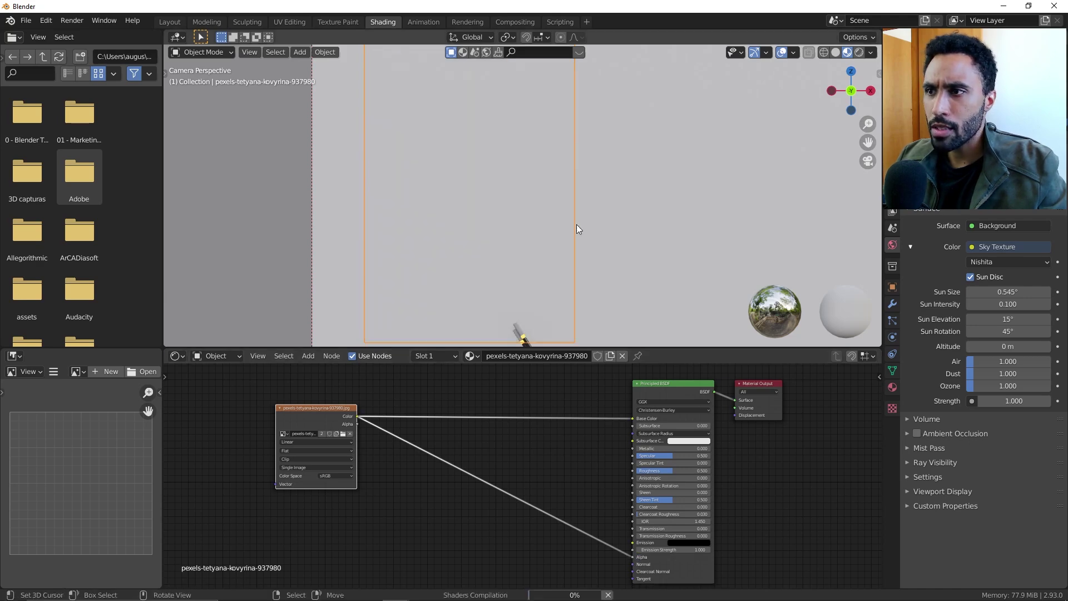
Step: Inspect the faint smoke through the camera view and select the backdrop plane
scroll(576, 225, "down", 2)
mouse_move(543, 252)
middle_mouse_down()
mouse_move(572, 255)
mouse_move(539, 222)
mouse_move(545, 271)
middle_mouse_up()
key("KP_0")
scroll(472, 244, "up", 4)
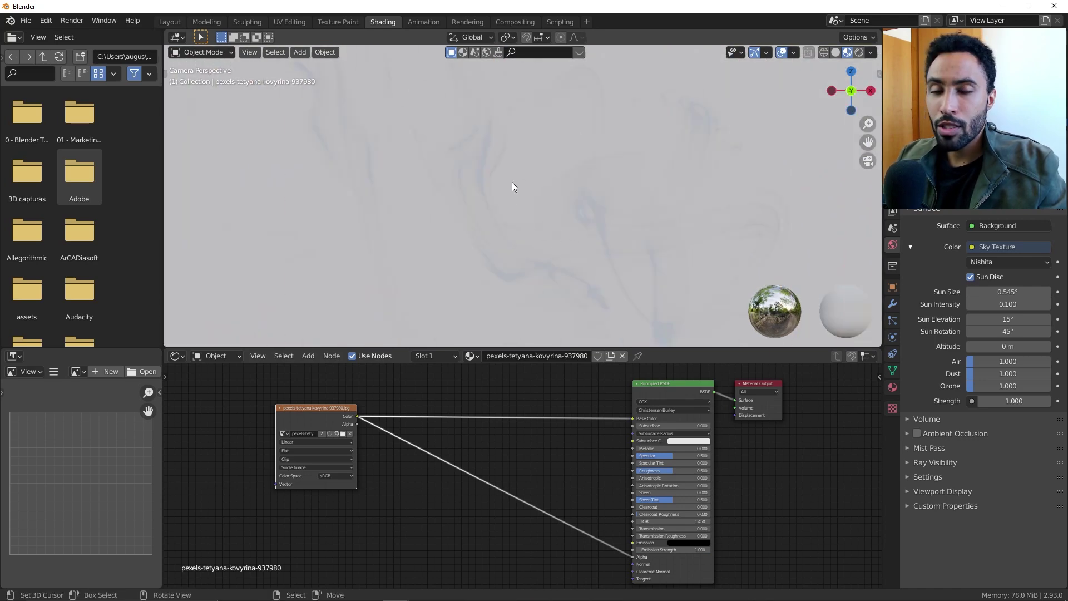
scroll(513, 184, "down", 2)
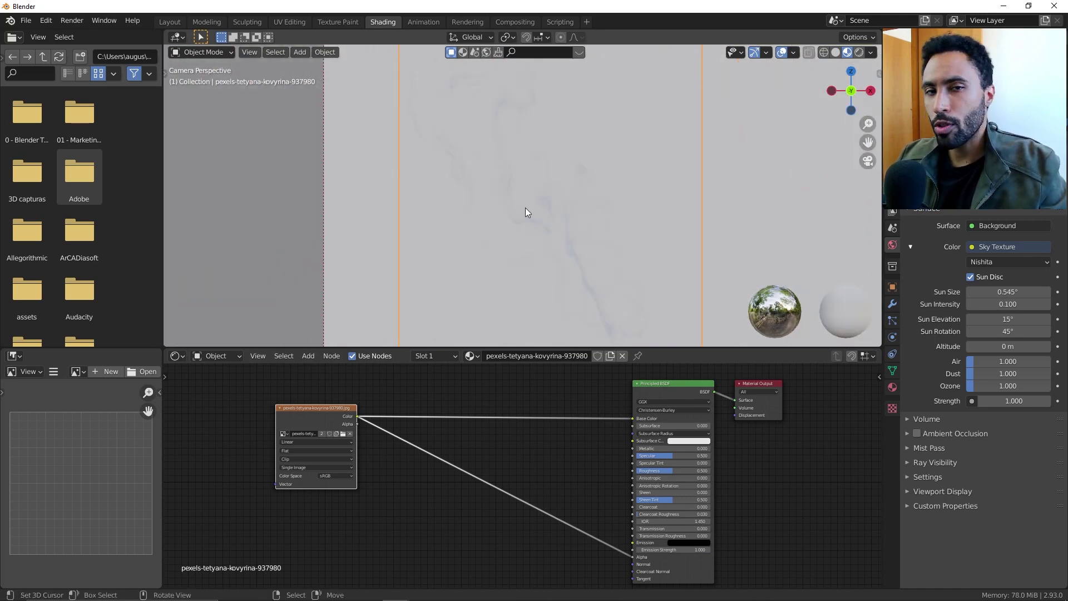
left_click(526, 212)
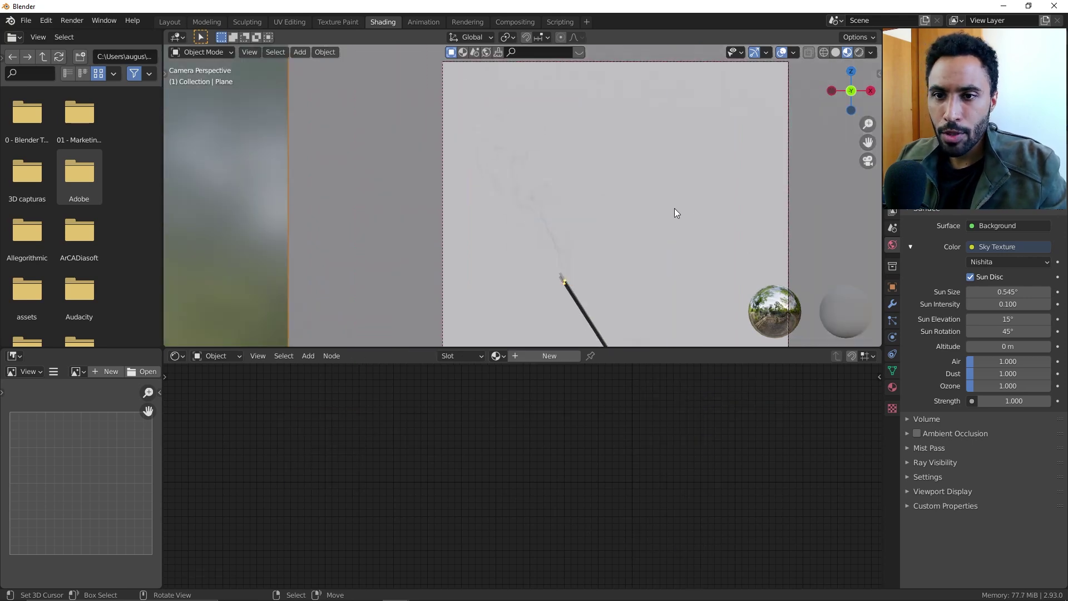
Step: Give the backdrop plane a new material with a salmon-orange base colour
left_click(893, 387)
left_click(1006, 319)
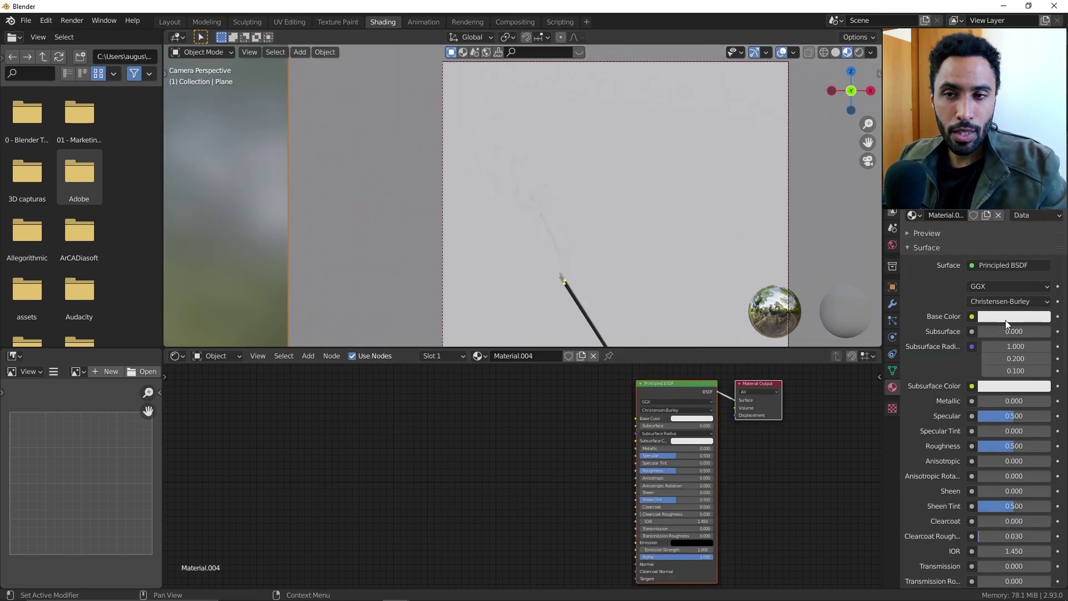
left_click(970, 214)
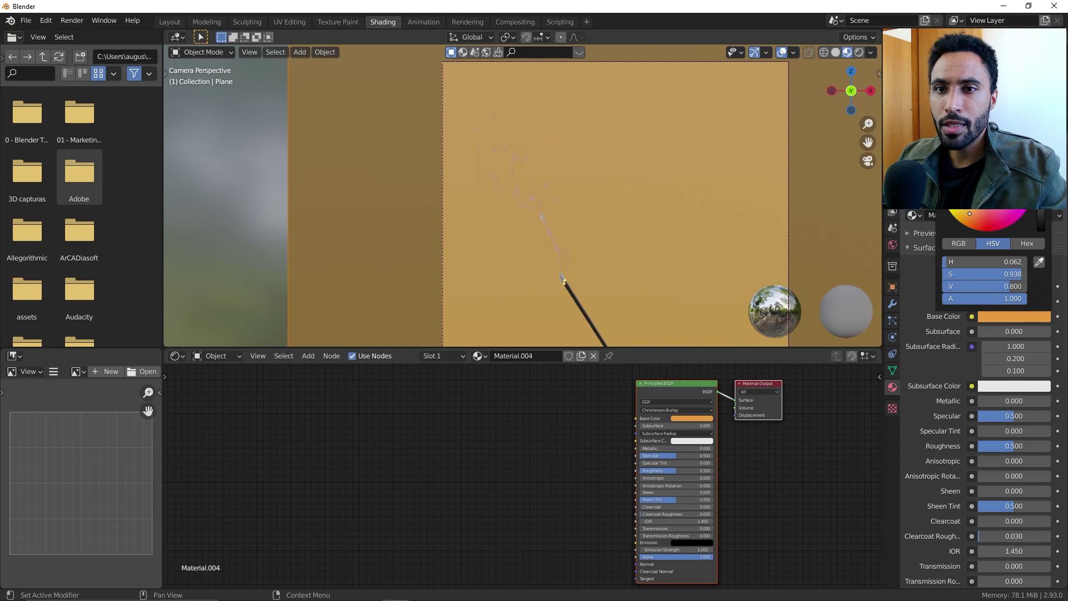
left_click_drag(970, 213, 977, 213)
Step: Reselect the smoke image plane and return to the camera view
scroll(576, 200, "down", 3)
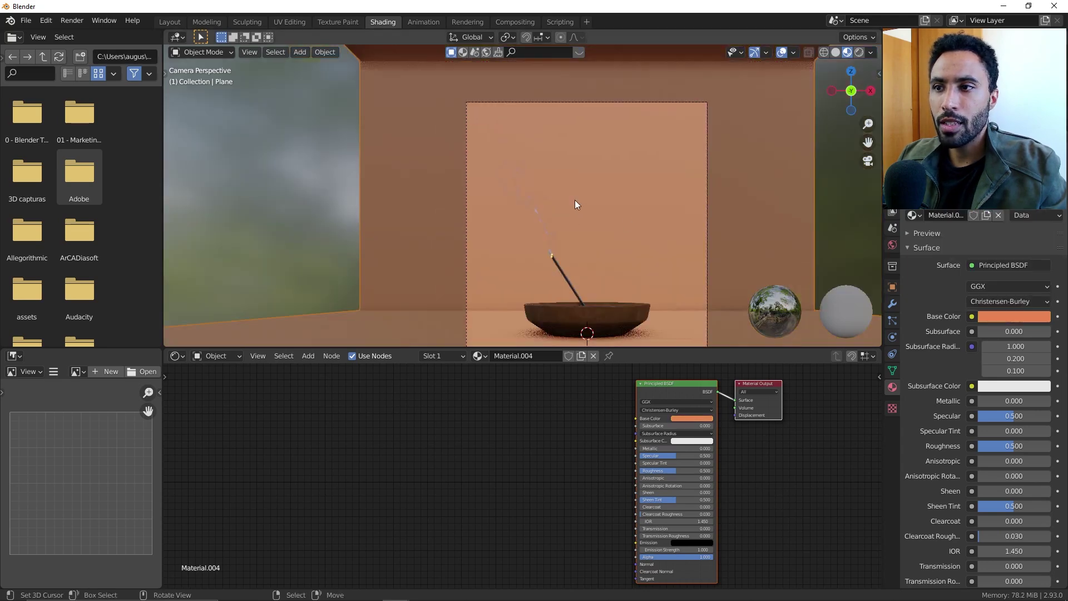
scroll(542, 198, "up", 4)
scroll(588, 291, "up", 5)
scroll(587, 291, "down", 3)
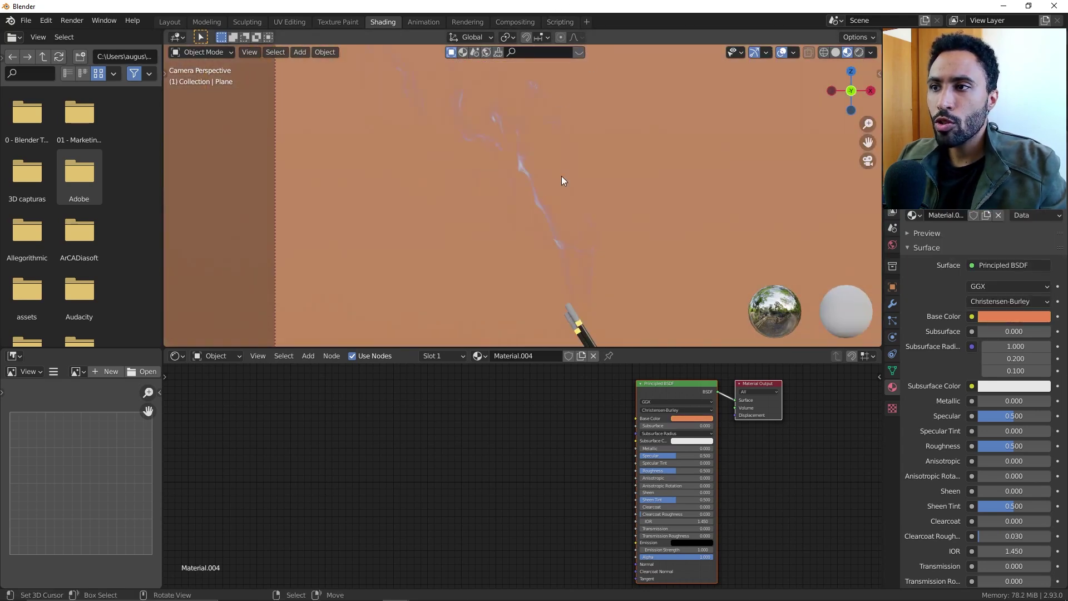
left_click(524, 189)
mouse_move(556, 214)
middle_mouse_down()
mouse_move(598, 216)
mouse_move(579, 271)
mouse_move(689, 278)
mouse_move(634, 257)
middle_mouse_up()
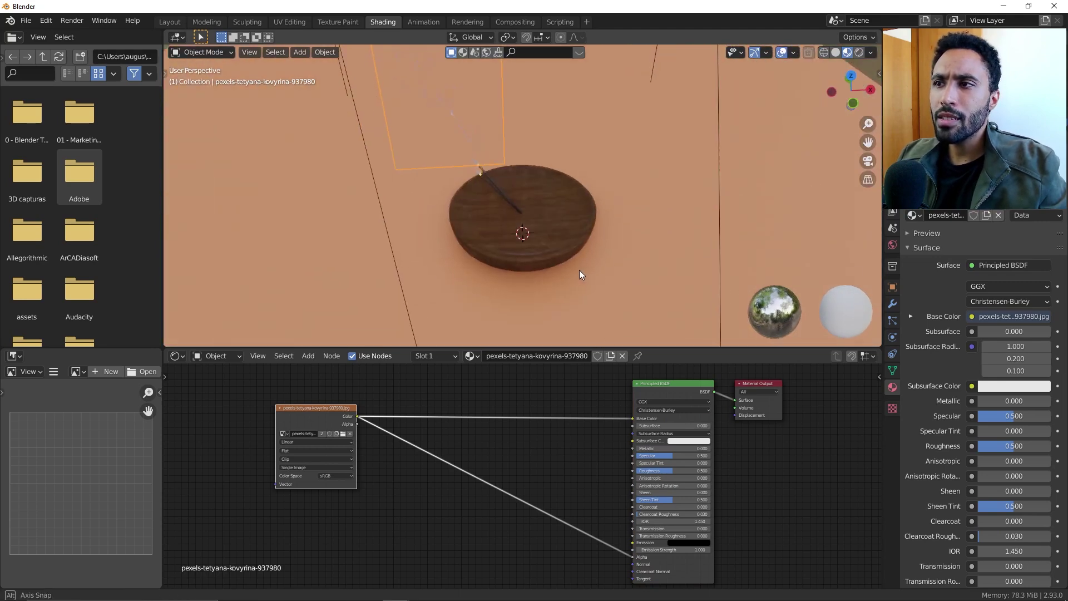
key("KP_0")
Step: Recentre the smoke plane's node graph and bring up the Shift+A node menu for Converter nodes
scroll(597, 220, "up", 3)
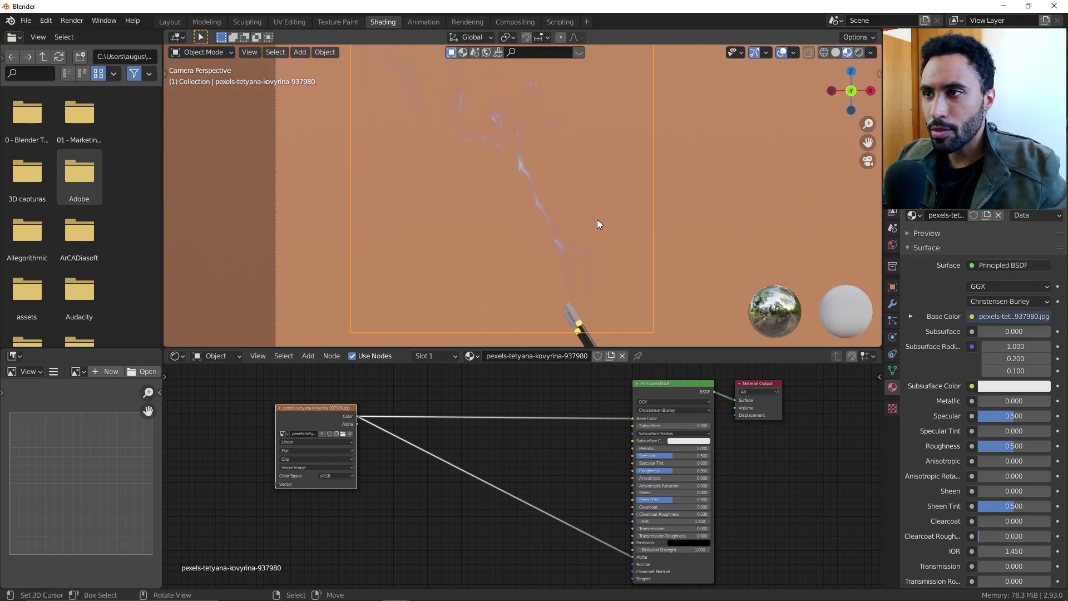
middle_click_drag(450, 508, 460, 496)
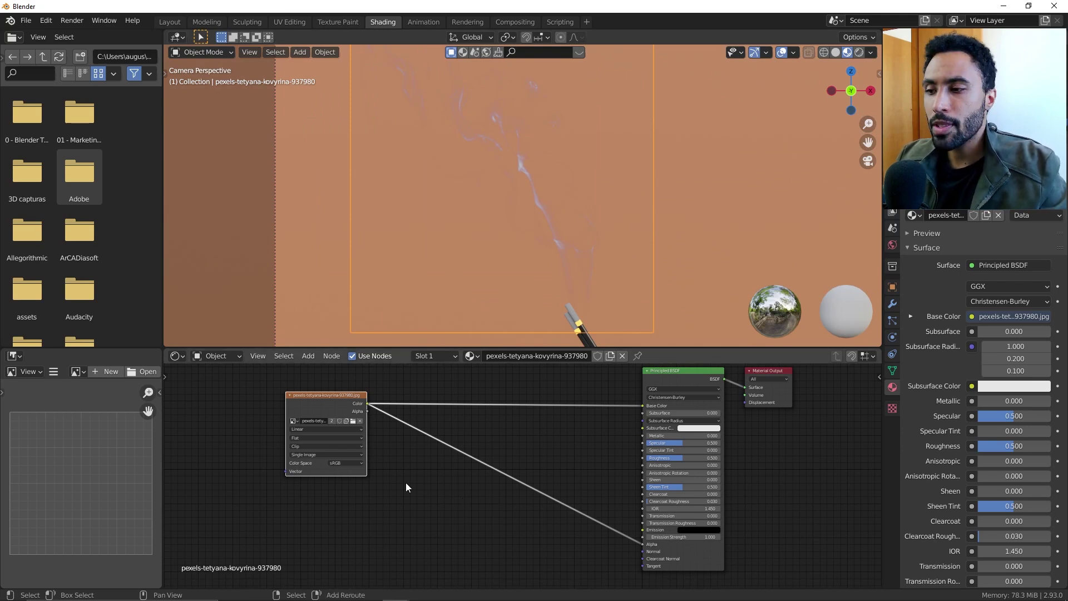
key("shift+a")
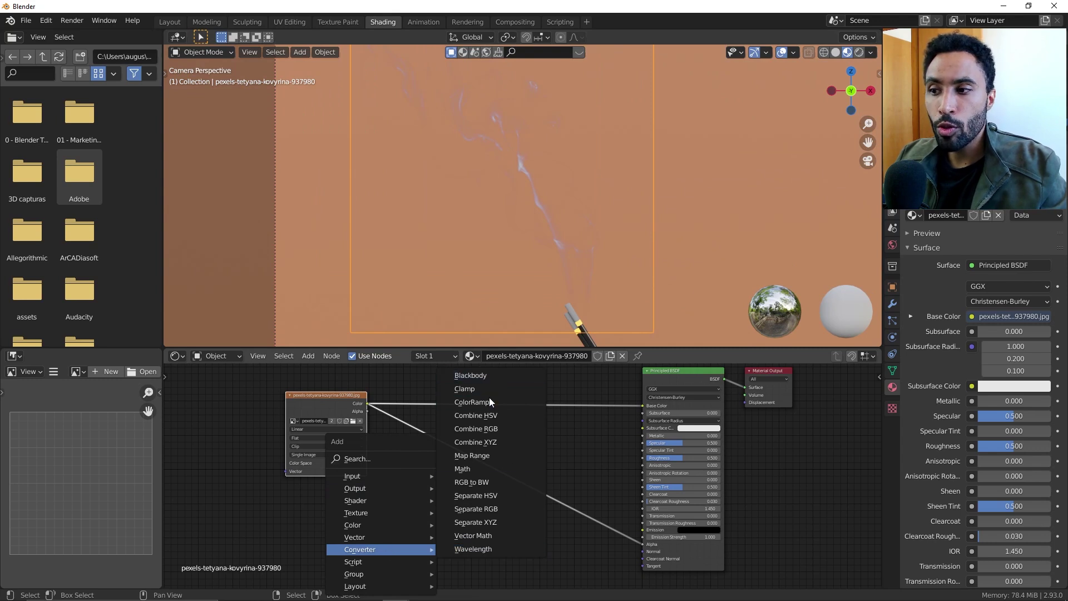
Step: Insert a ColorRamp node on the link between the smoke image and the shader
left_click(487, 402)
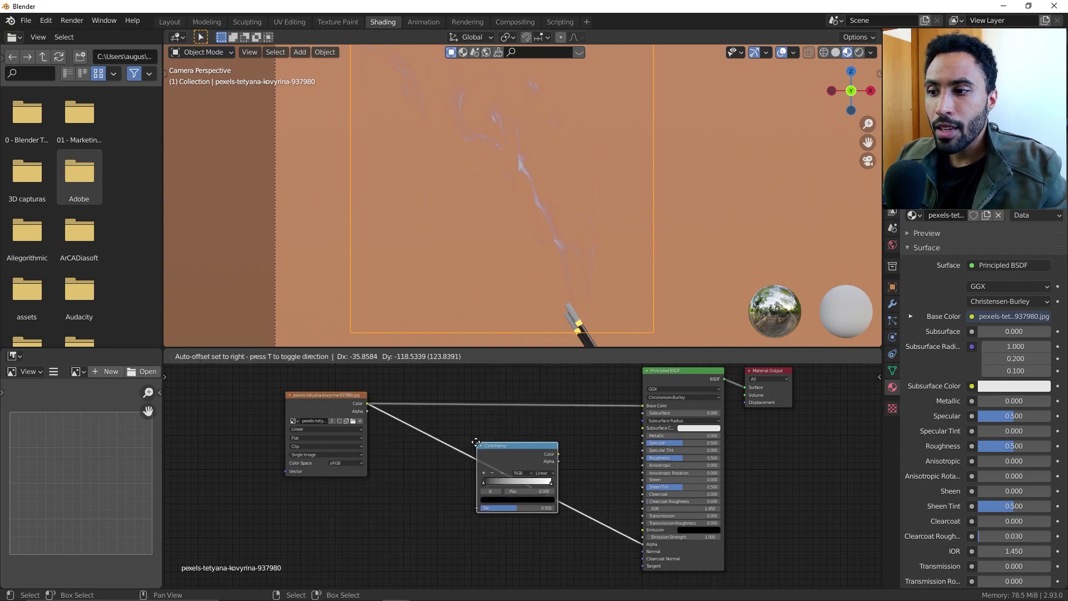
left_click(473, 442)
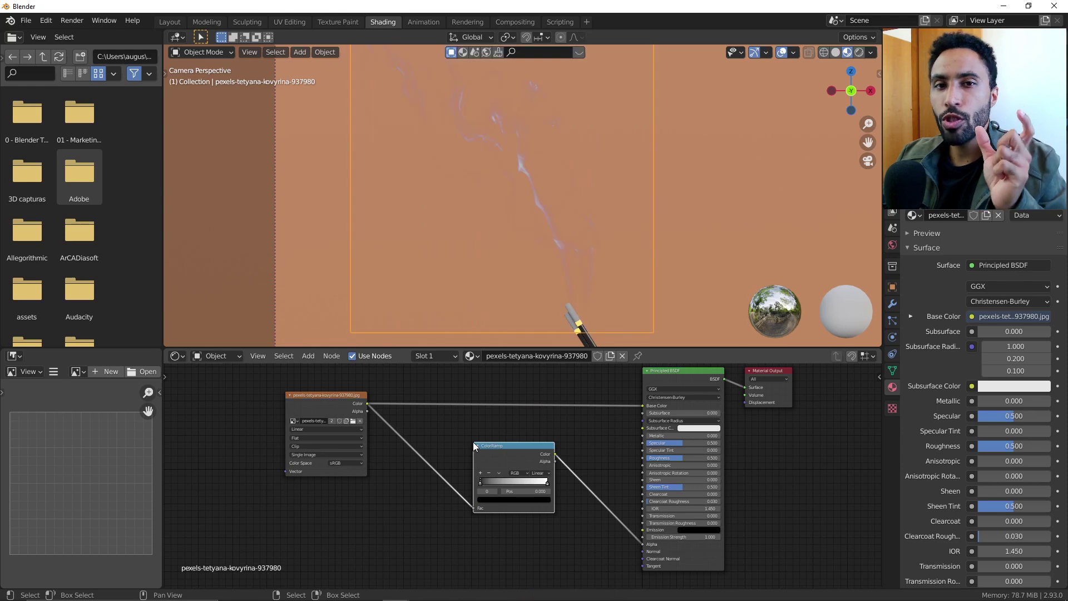
scroll(501, 484, "up", 3)
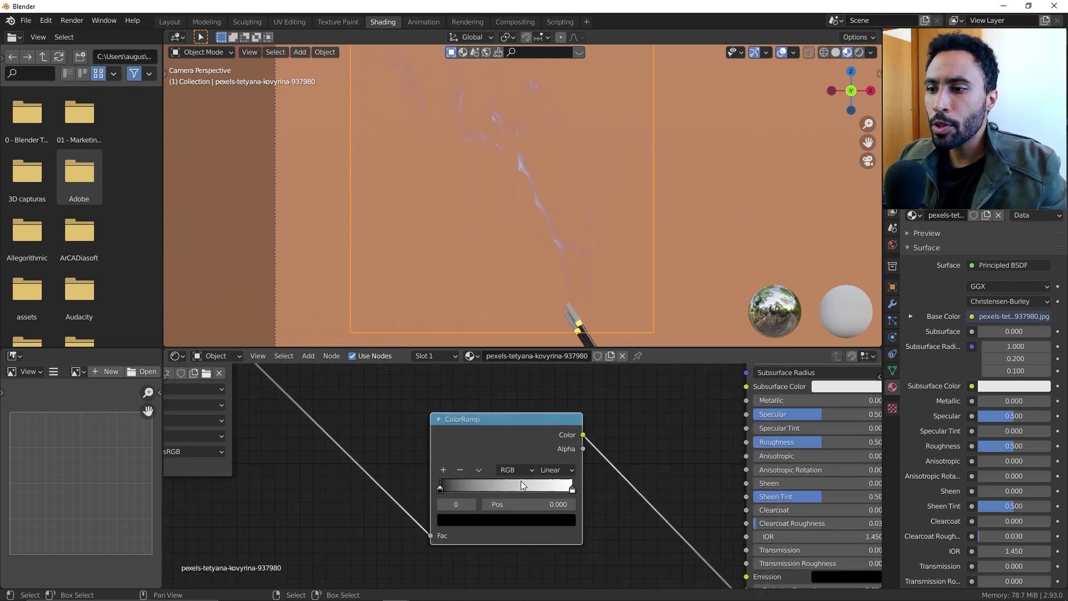
scroll(521, 480, "up", 1)
scroll(526, 498, "up", 1)
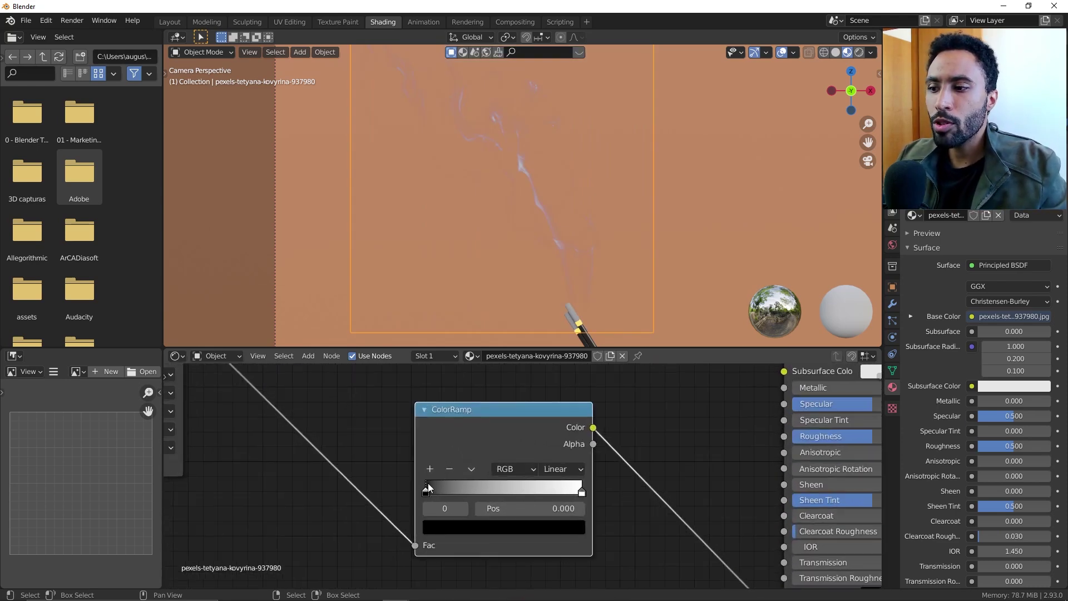
Step: Drag the ColorRamp black and white stops closer together to boost smoke contrast
mouse_move(429, 483)
left_mouse_down()
mouse_move(506, 491)
mouse_move(410, 490)
left_mouse_up()
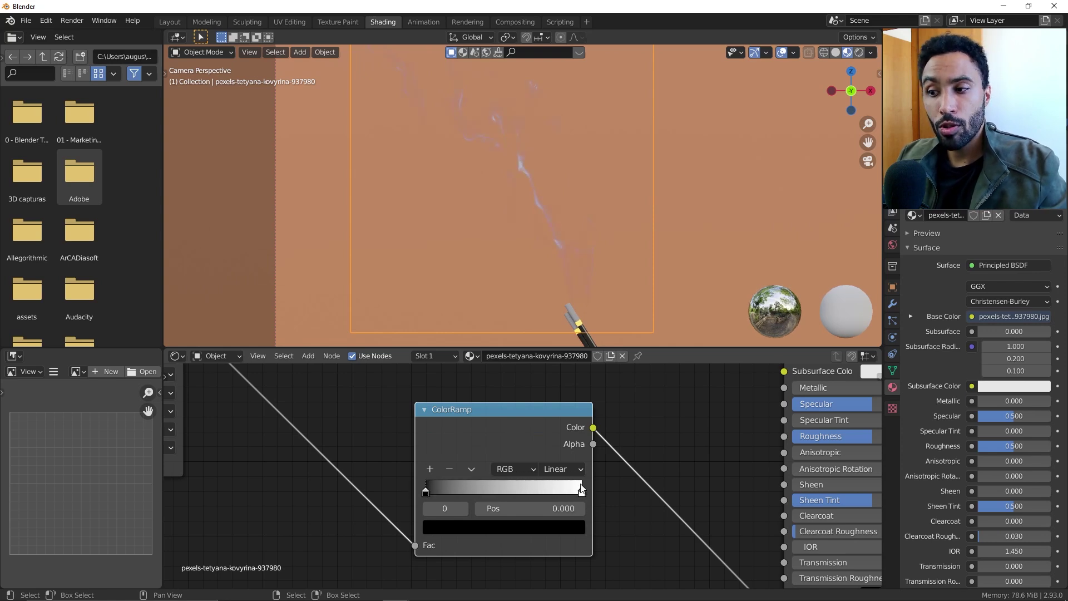
mouse_move(582, 490)
left_mouse_down()
mouse_move(439, 483)
mouse_move(450, 483)
left_mouse_up()
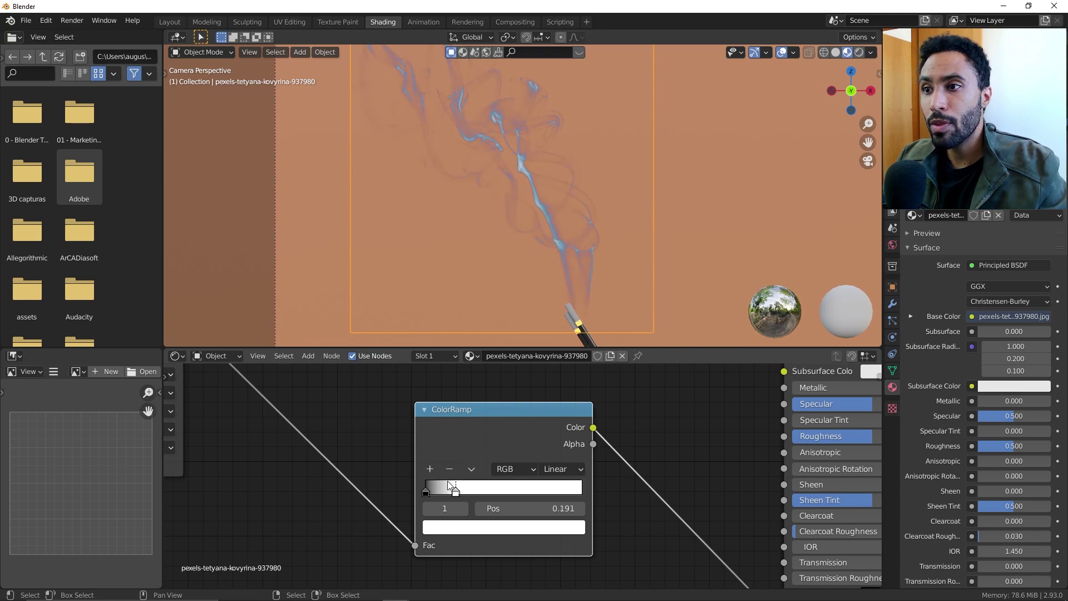
scroll(572, 226, "up", 3)
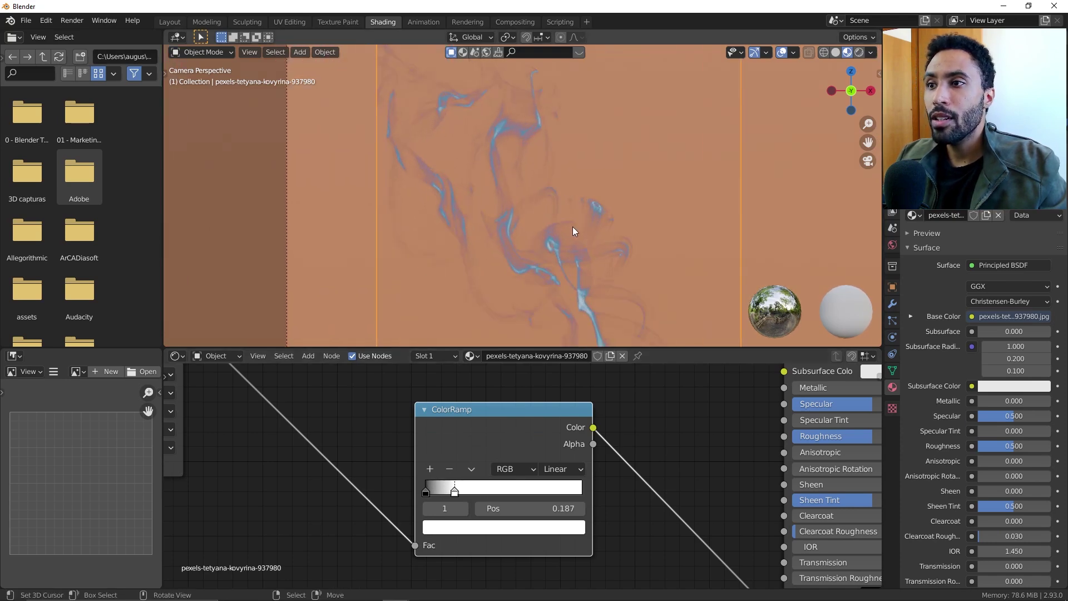
scroll(497, 215, "up", 3)
scroll(606, 310, "down", 4)
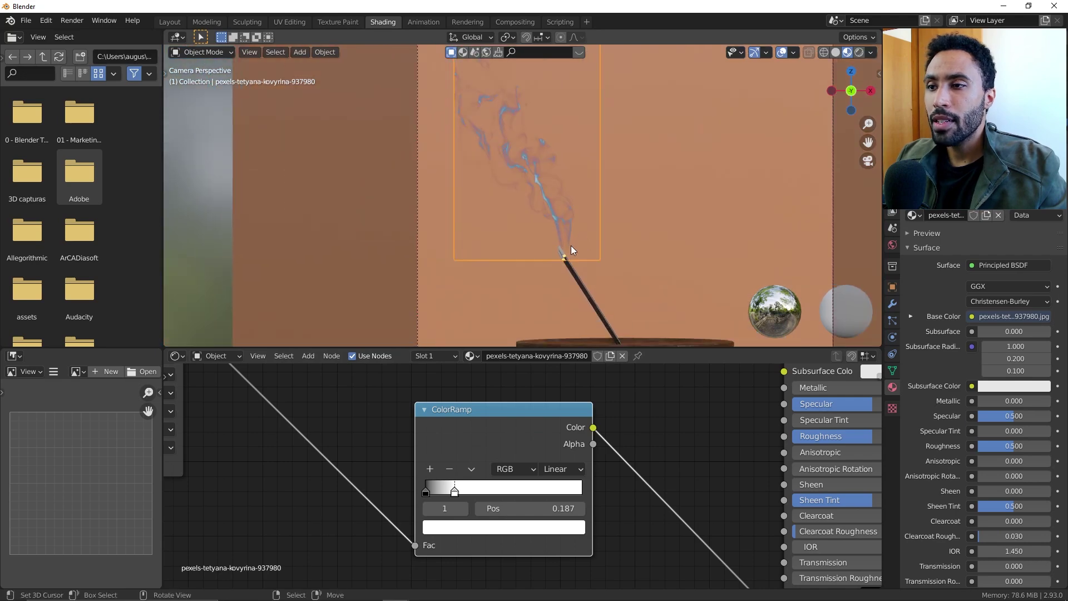
scroll(570, 245, "up", 4)
scroll(568, 172, "down", 4)
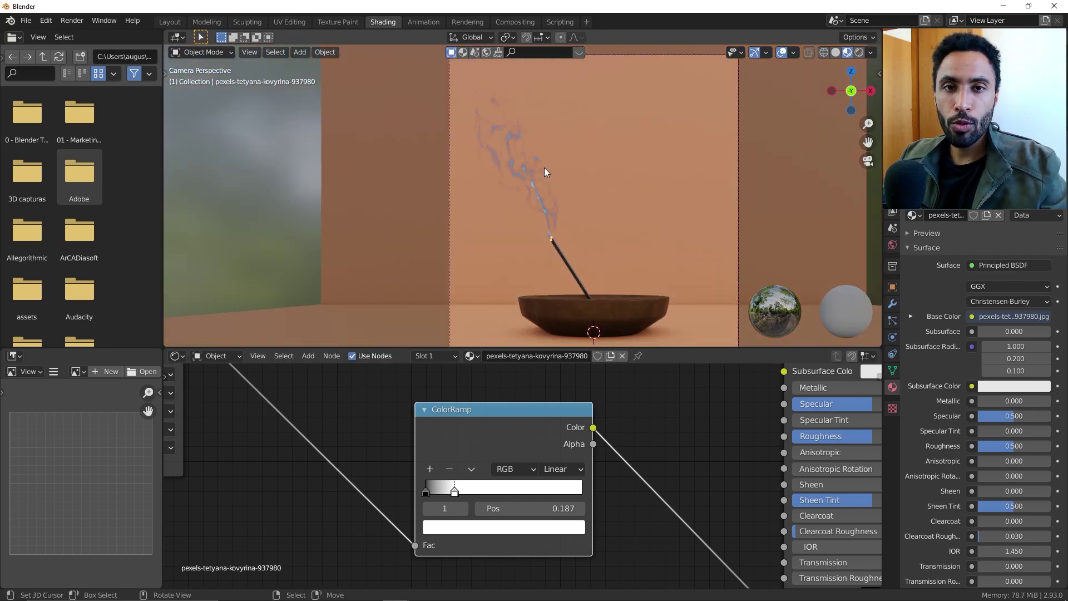
scroll(518, 184, "up", 4)
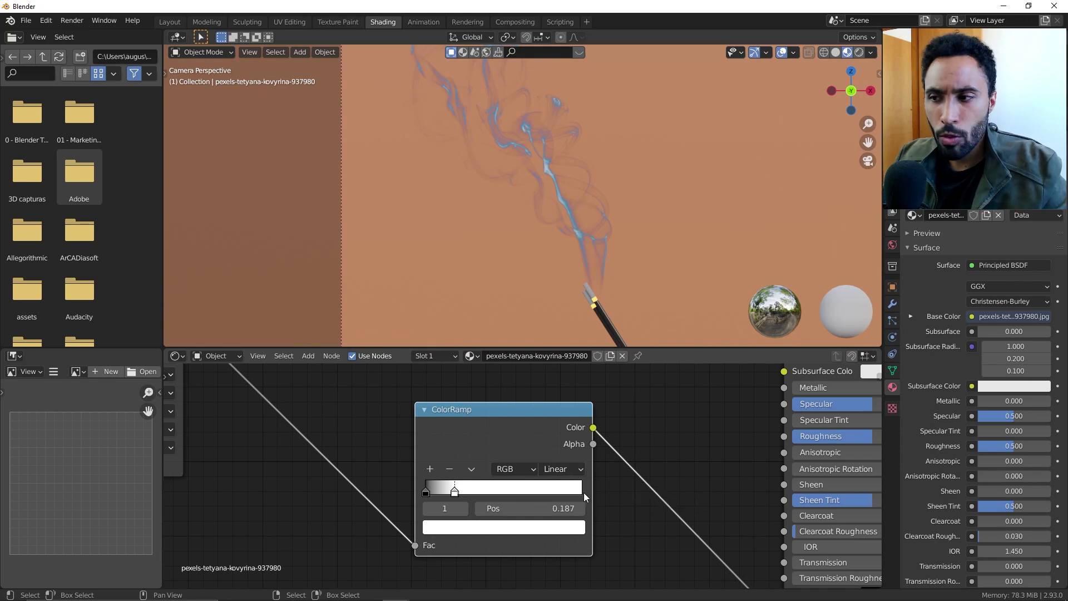
Step: Push the white stop almost onto the black one, near 0.029, for bold smoke
mouse_move(471, 489)
left_mouse_down()
mouse_move(515, 491)
mouse_move(435, 496)
left_mouse_up()
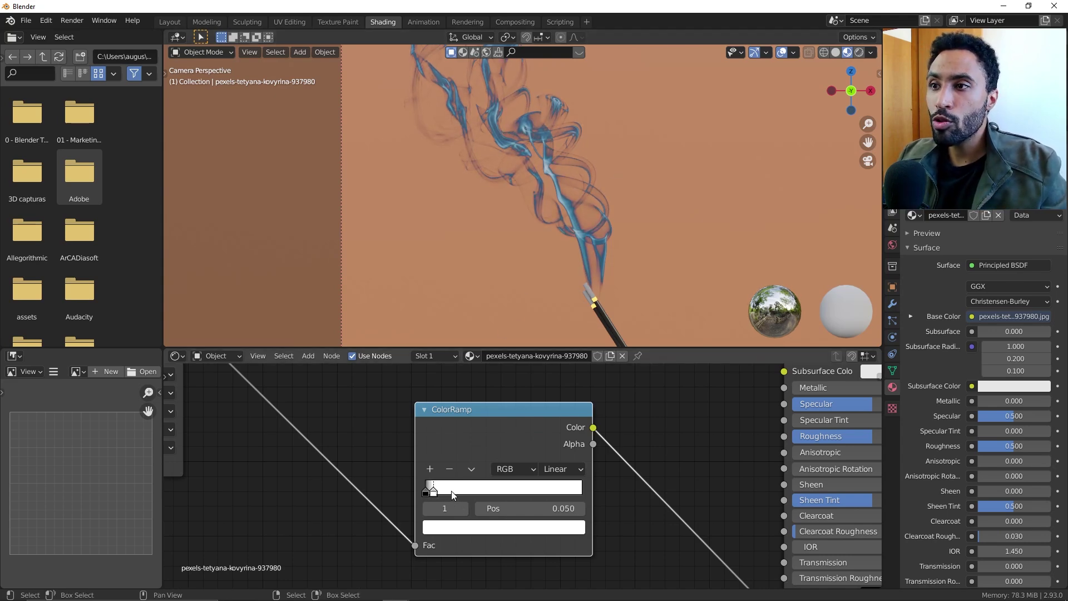
left_click_drag(452, 491, 456, 486)
scroll(572, 203, "down", 5)
scroll(563, 208, "up", 4)
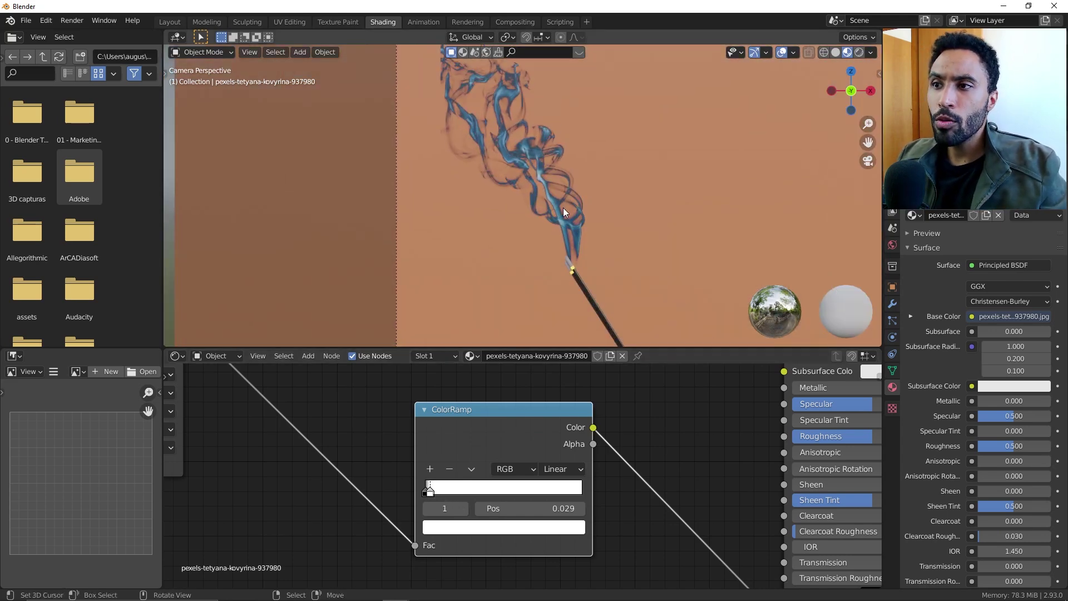
scroll(647, 464, "down", 2)
scroll(647, 459, "down", 1)
scroll(517, 482, "up", 4)
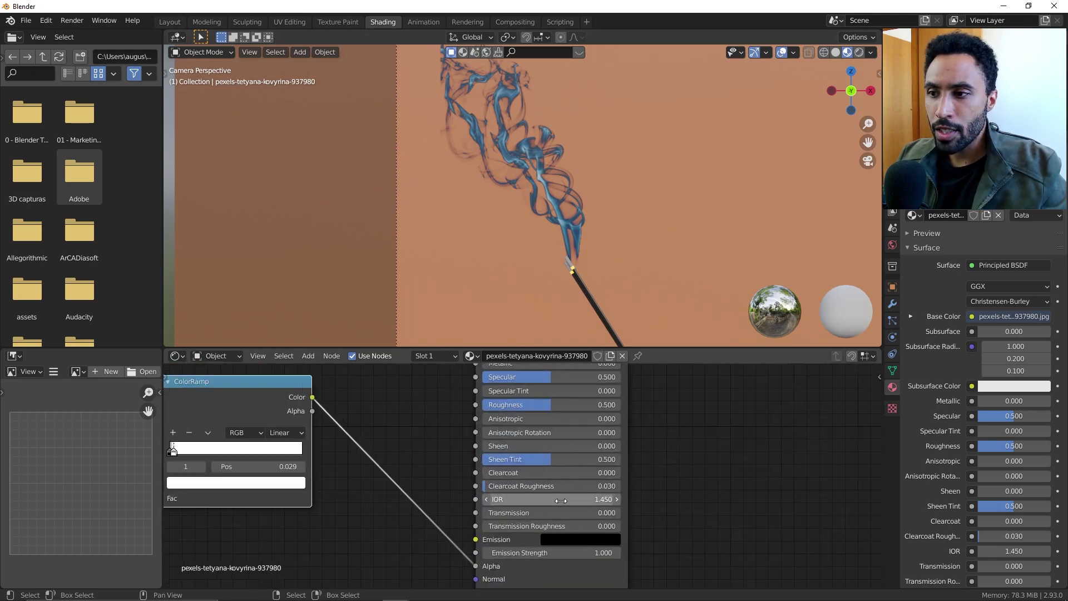
Step: Set the Principled BSDF Emission colour to white, at strength 1.000
scroll(610, 530, "up", 2)
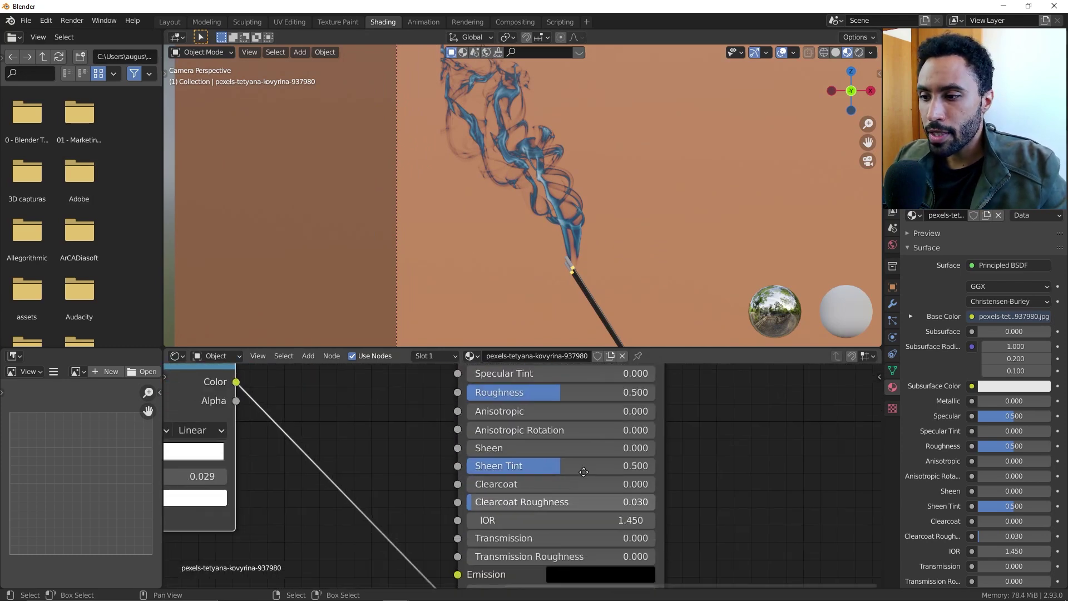
scroll(492, 497, "up", 2)
left_click(579, 515)
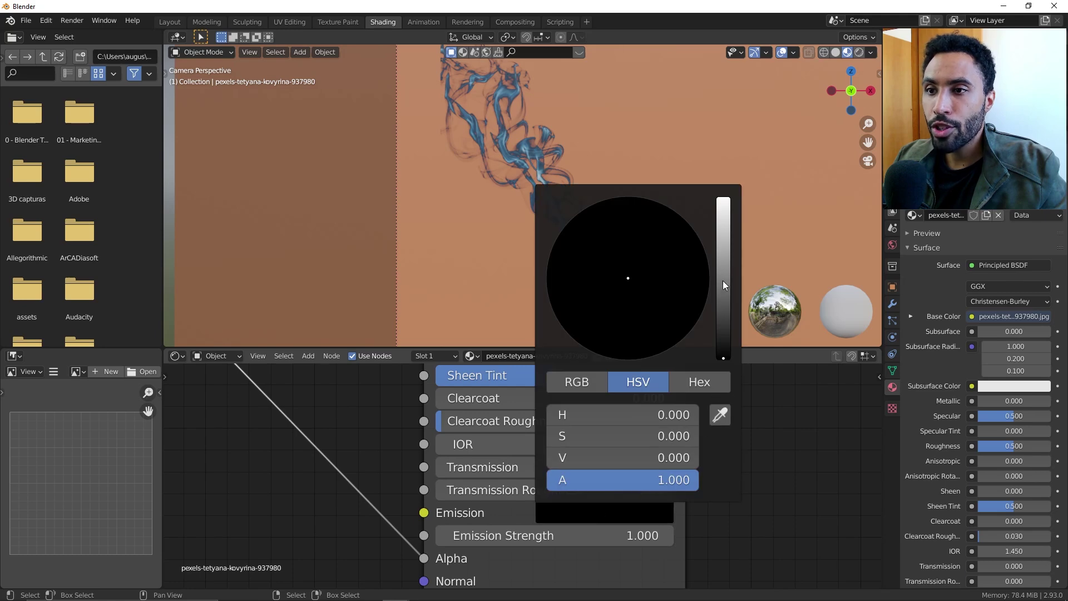
left_click_drag(723, 281, 723, 198)
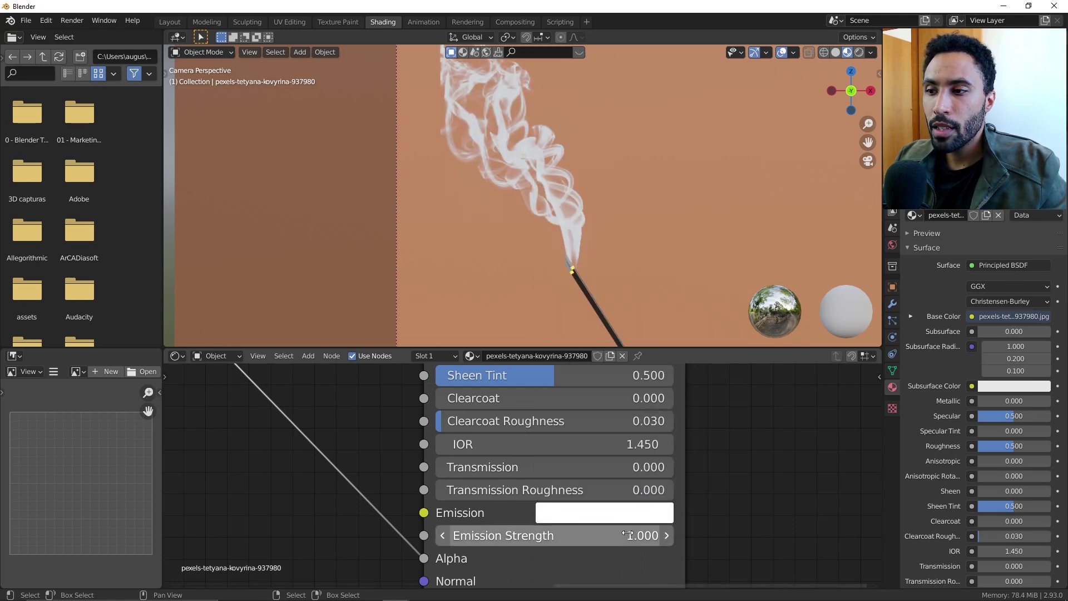
scroll(396, 453, "down", 2)
scroll(549, 176, "down", 2)
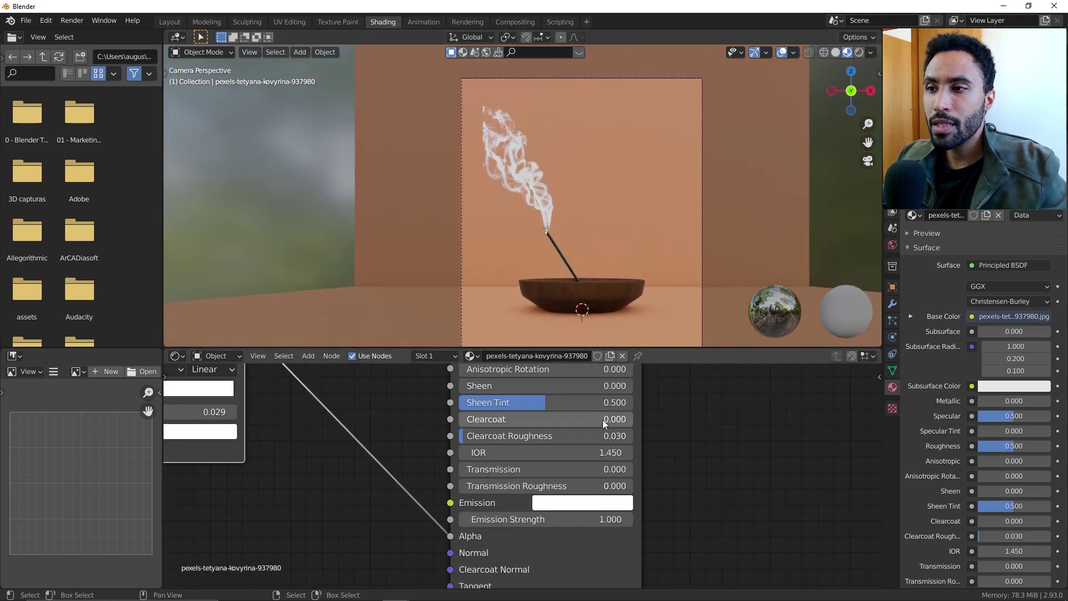
Step: Spread the ColorRamp stops: black at position 0, white at 1.000
middle_click_drag(310, 460, 609, 538)
scroll(345, 464, "up", 2)
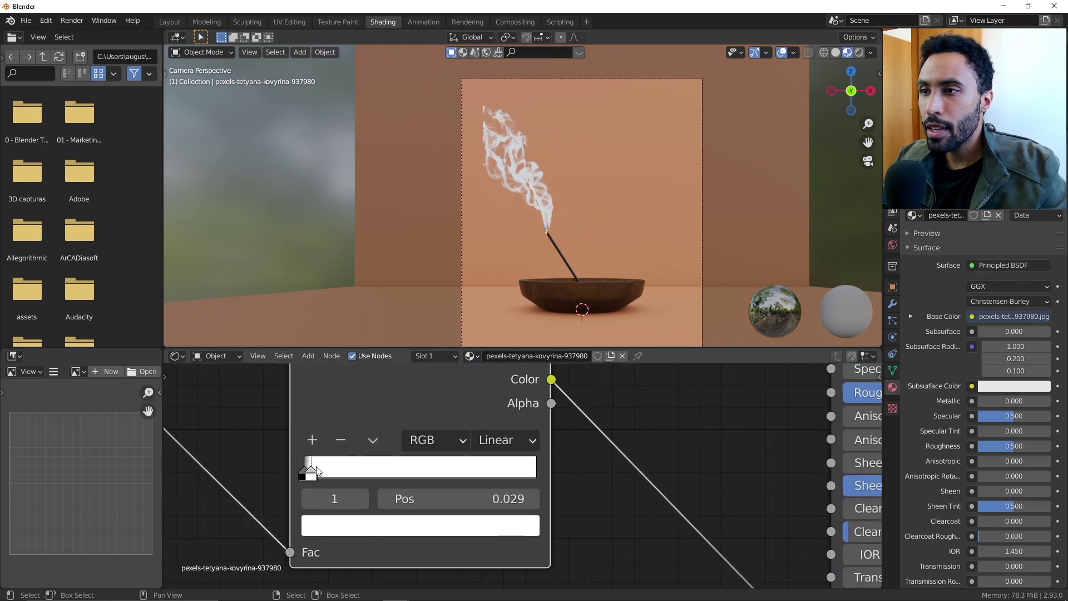
left_click_drag(317, 470, 358, 466)
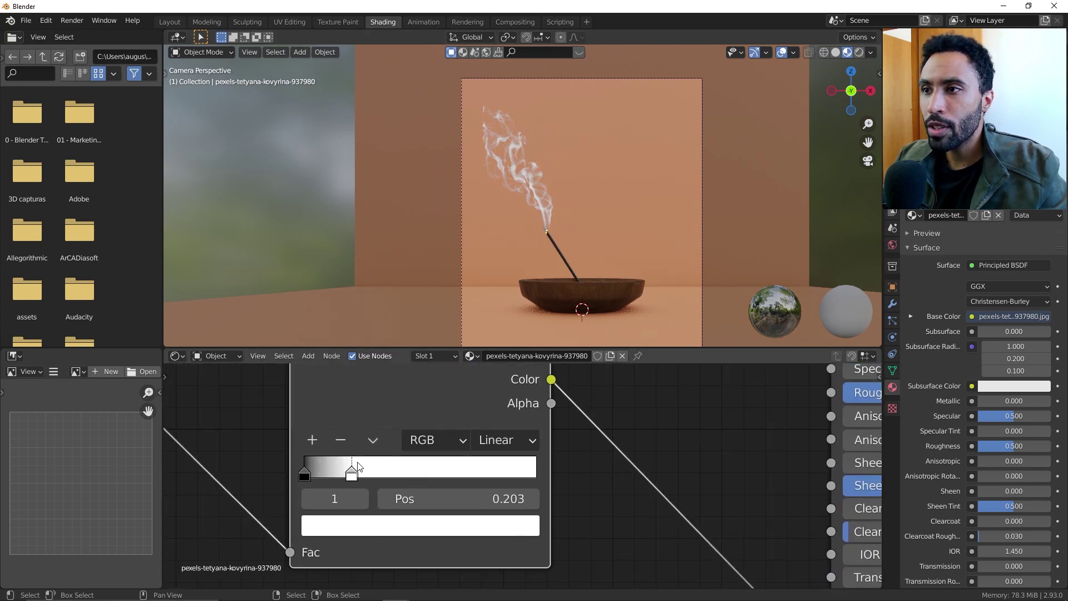
mouse_move(358, 458)
left_mouse_down()
mouse_move(493, 472)
mouse_move(445, 471)
mouse_move(463, 472)
mouse_move(563, 462)
left_mouse_up()
scroll(575, 205, "up", 3)
scroll(576, 206, "up", 3)
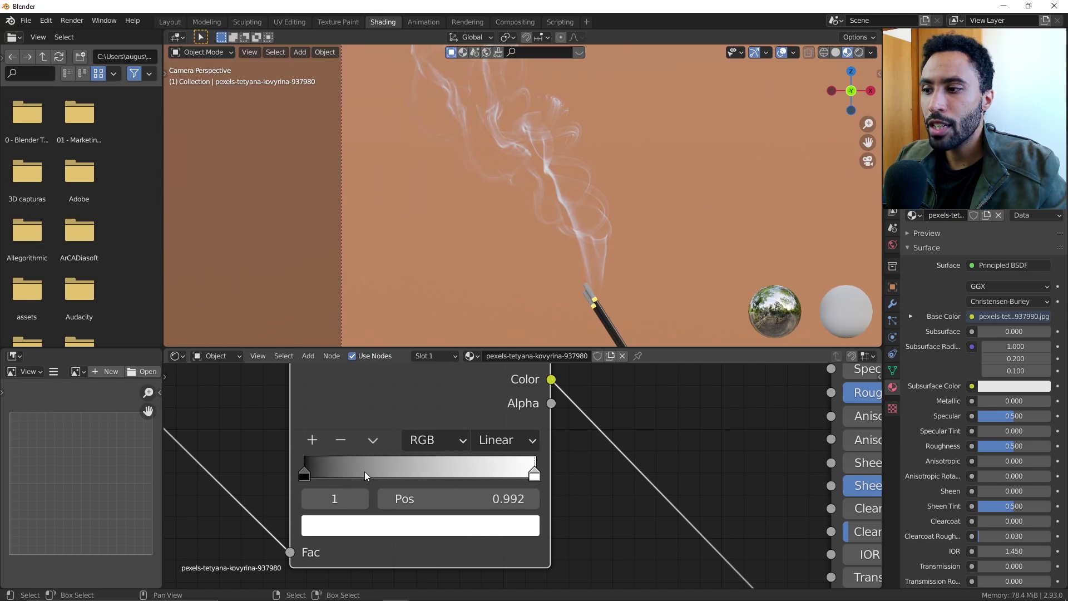
mouse_move(366, 476)
left_mouse_down()
mouse_move(413, 470)
mouse_move(242, 470)
left_mouse_up()
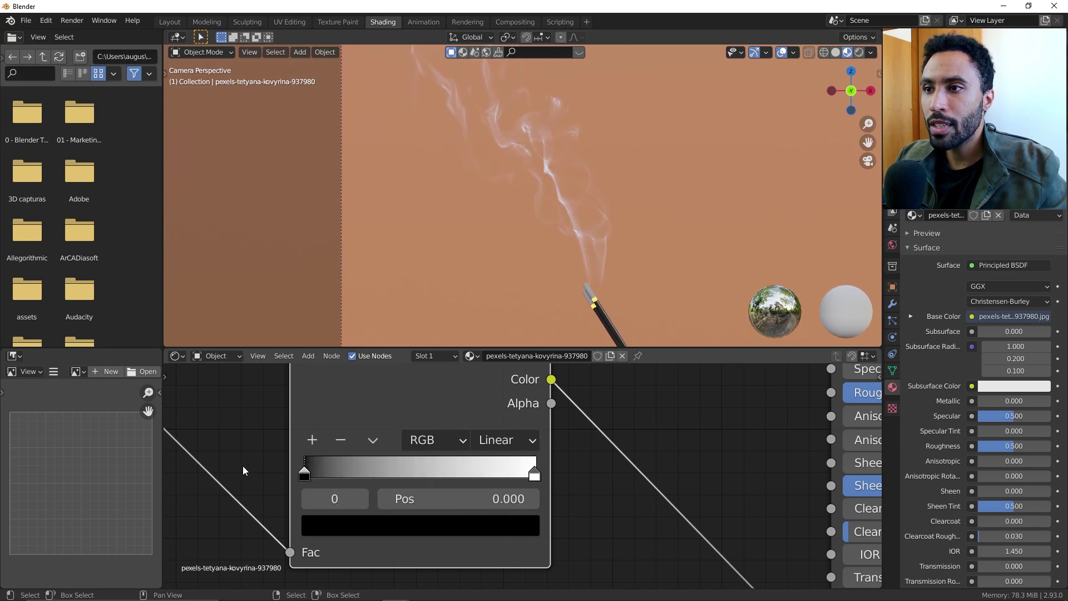
mouse_move(535, 473)
left_mouse_down()
mouse_move(499, 468)
mouse_move(668, 477)
left_mouse_up()
scroll(692, 441, "down", 3)
scroll(632, 525, "up", 2)
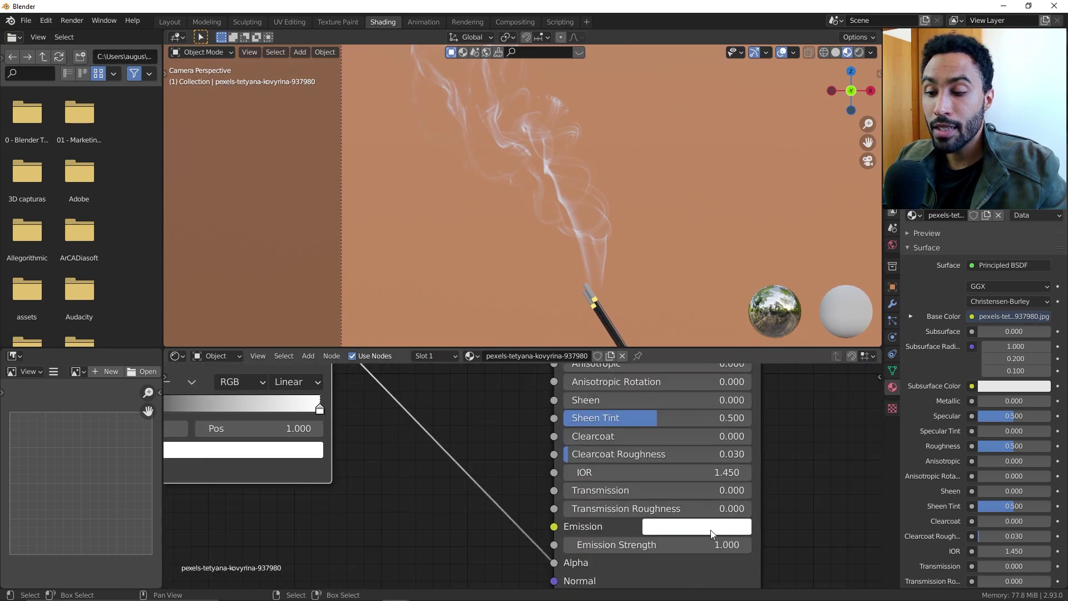
Step: Try different emission strengths, then frame the view on the smoke plane
left_click_drag(707, 545, 661, 543)
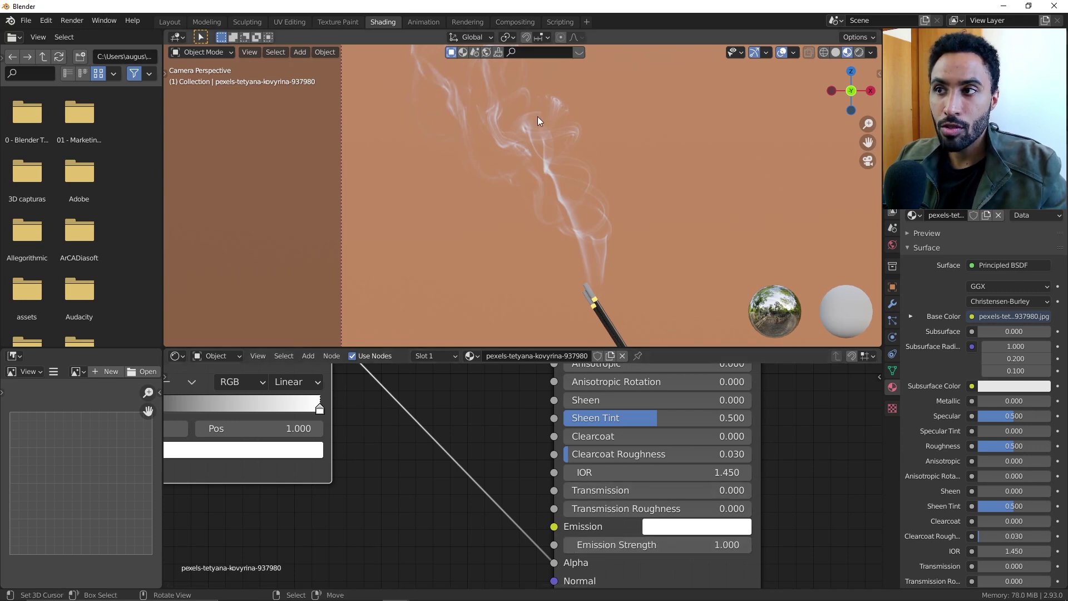
key("Home")
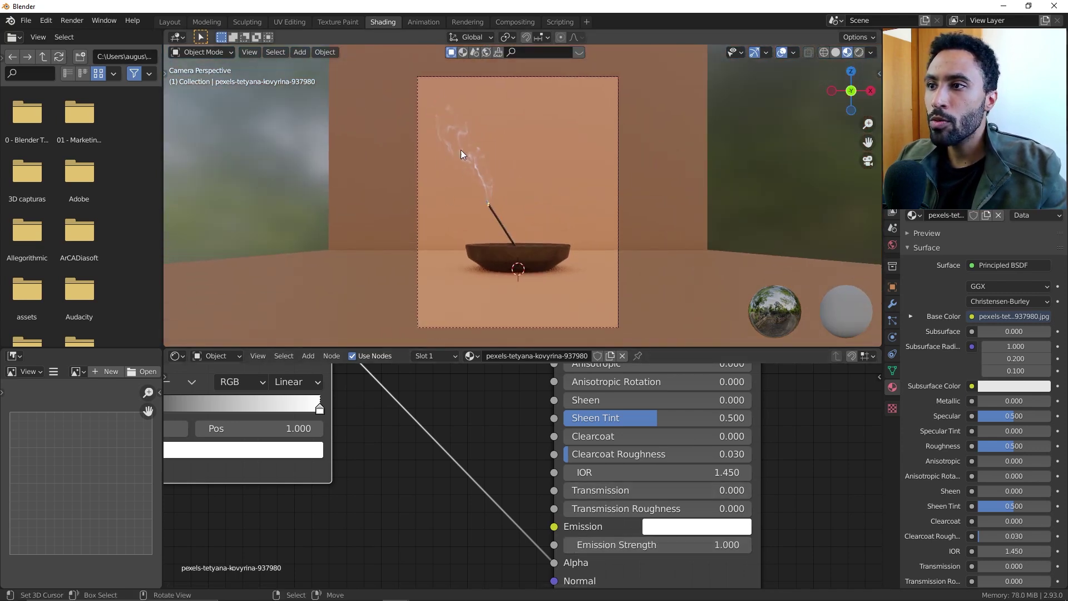
left_click(492, 157)
key("KP_Decimal")
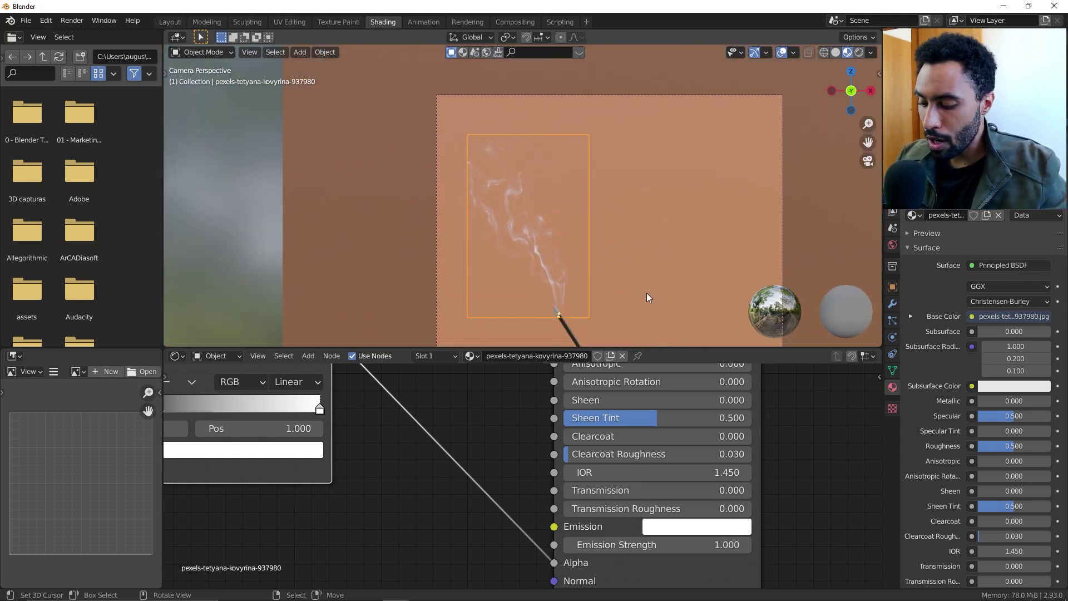
Step: Make a linked duplicate of the smoke plane, then move and enlarge it
key("alt+d")
right_click(669, 264)
key("g")
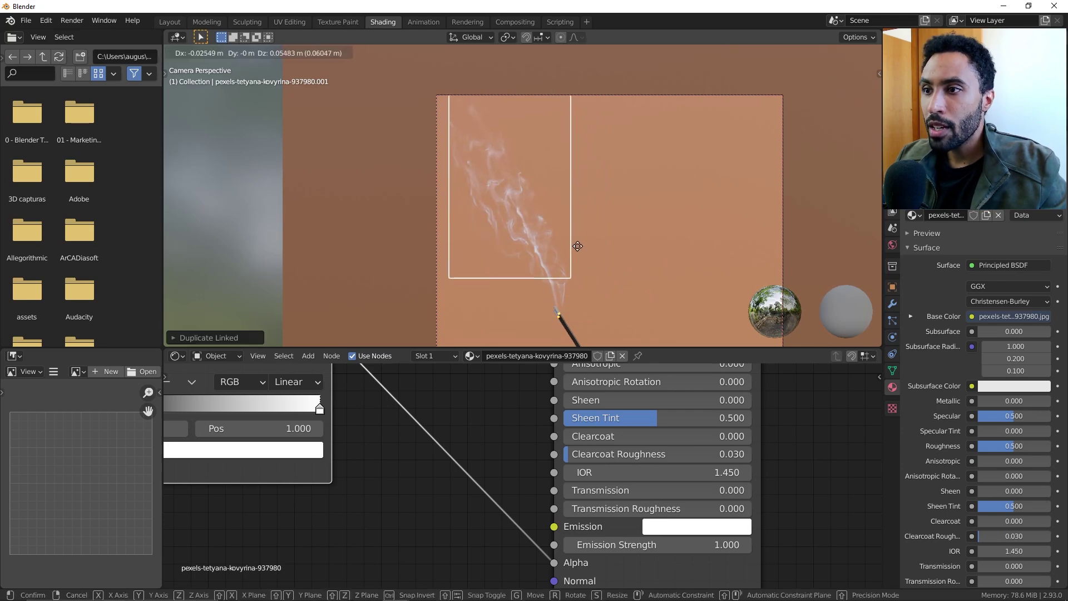
left_click(566, 232)
key("s")
left_click(693, 285)
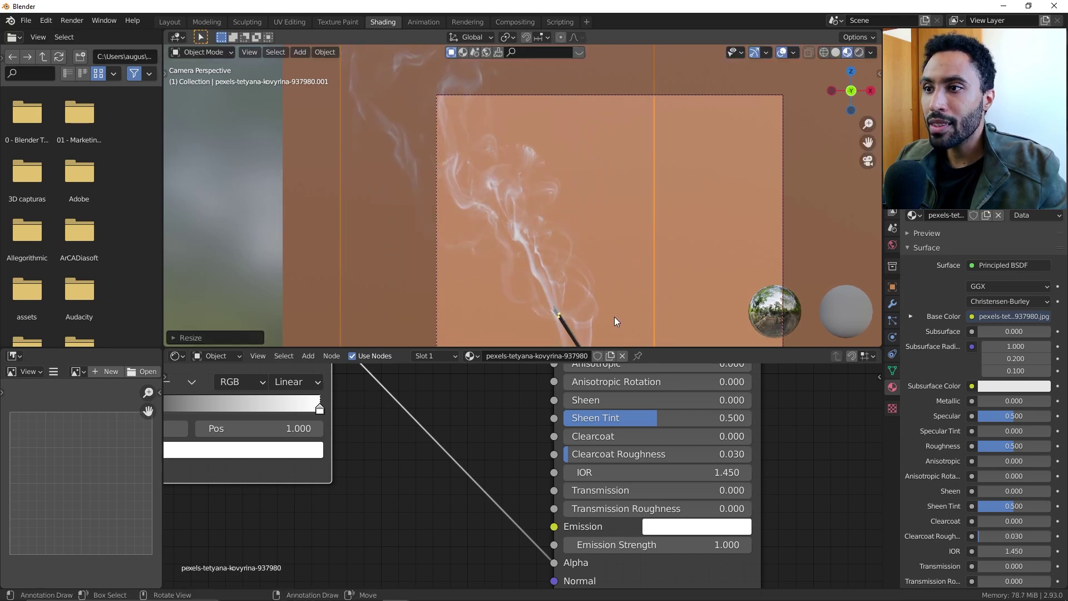
Step: Rotate, rescale and reposition the duplicate smoke plane above the bowl
key("g")
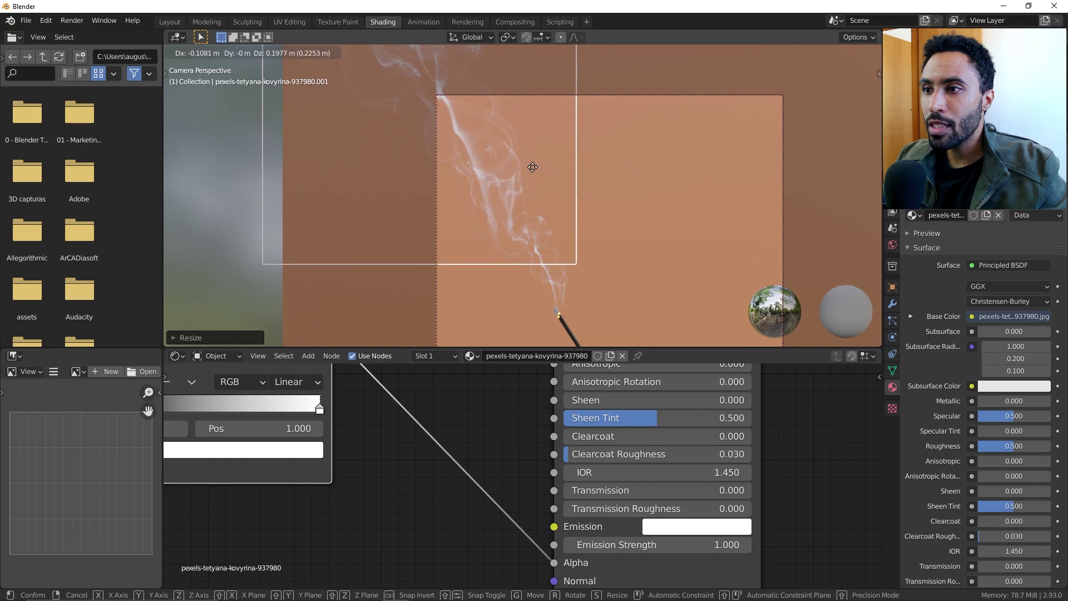
key("r")
left_click(579, 161)
key("g")
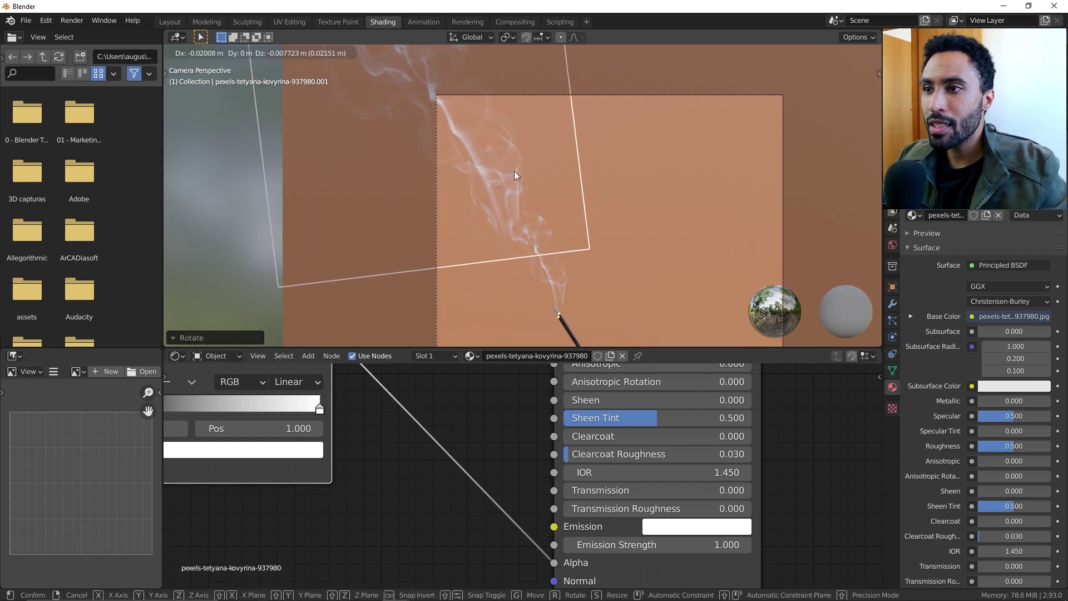
key("s")
left_click(606, 239)
key("g")
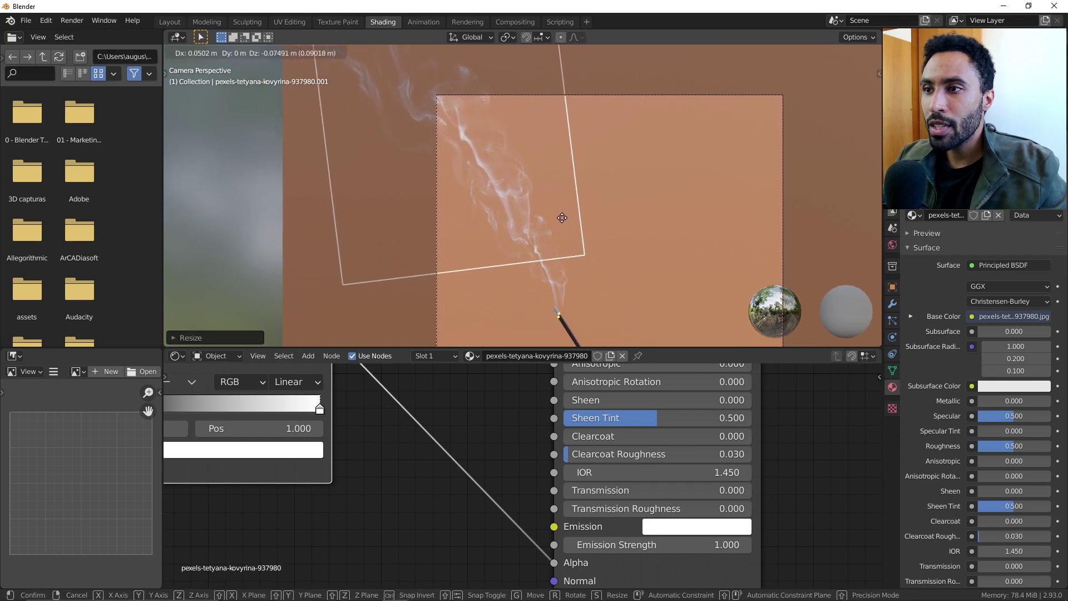
left_click(567, 210)
Step: Tilt the duplicate plane and move it toward the incense stick's tip
scroll(566, 210, "down", 2)
scroll(566, 252, "down", 2)
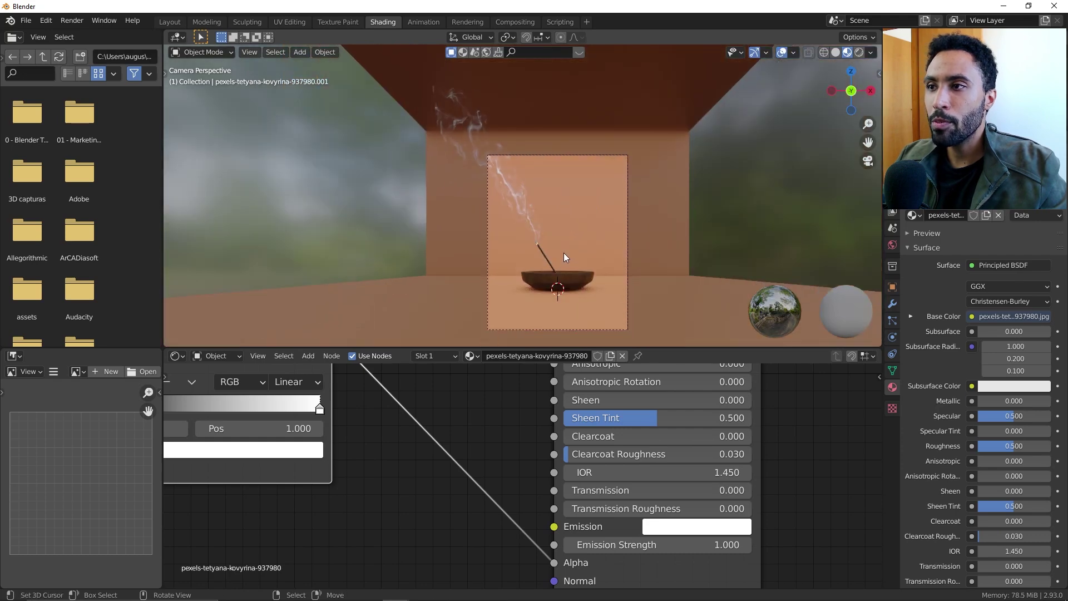
scroll(563, 252, "down", 2)
scroll(526, 210, "up", 2)
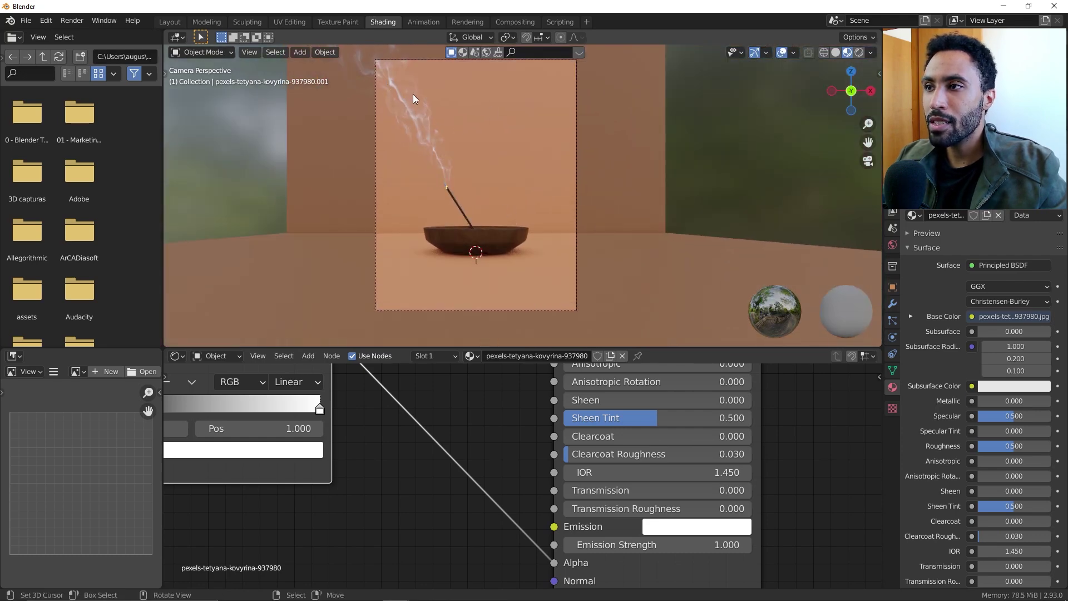
middle_click_drag(412, 98, 468, 210, "shift")
key("r")
left_click(565, 249)
key("g")
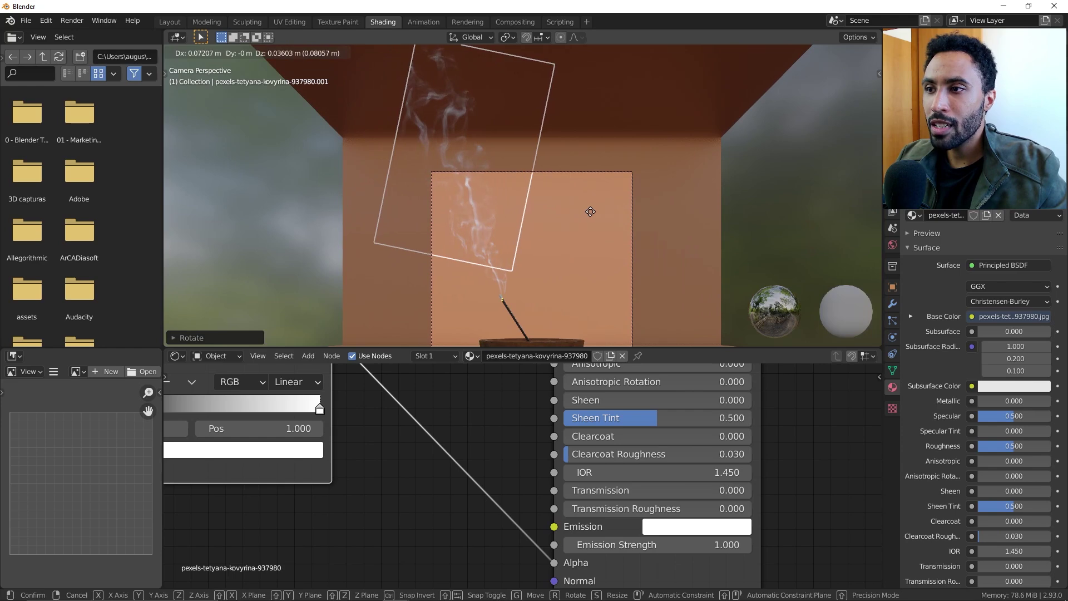
left_click(593, 231)
middle_click_drag(569, 251, 612, 228, "shift")
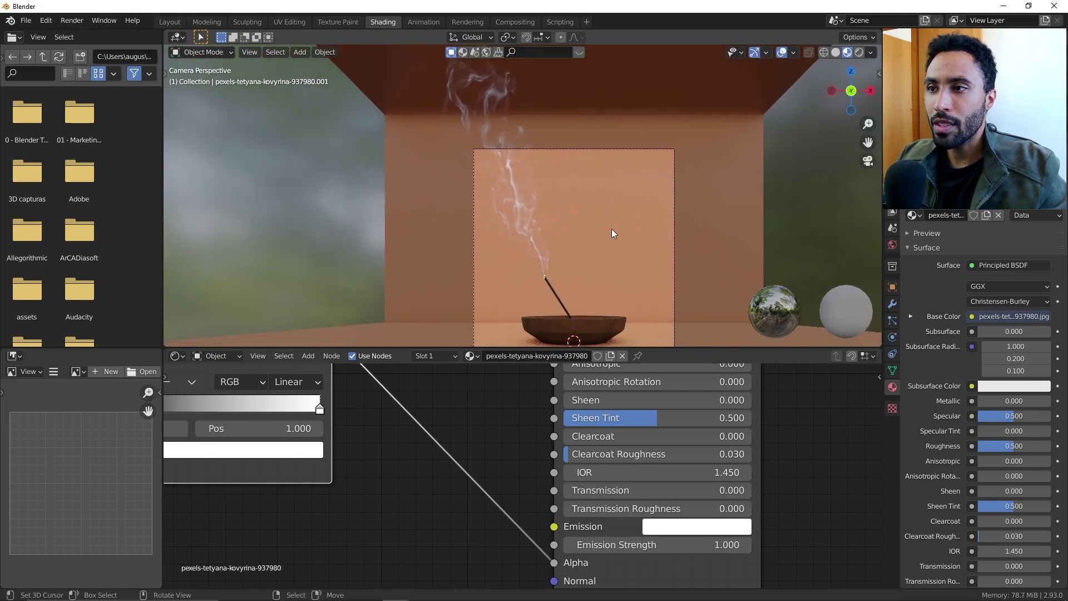
left_click(512, 168)
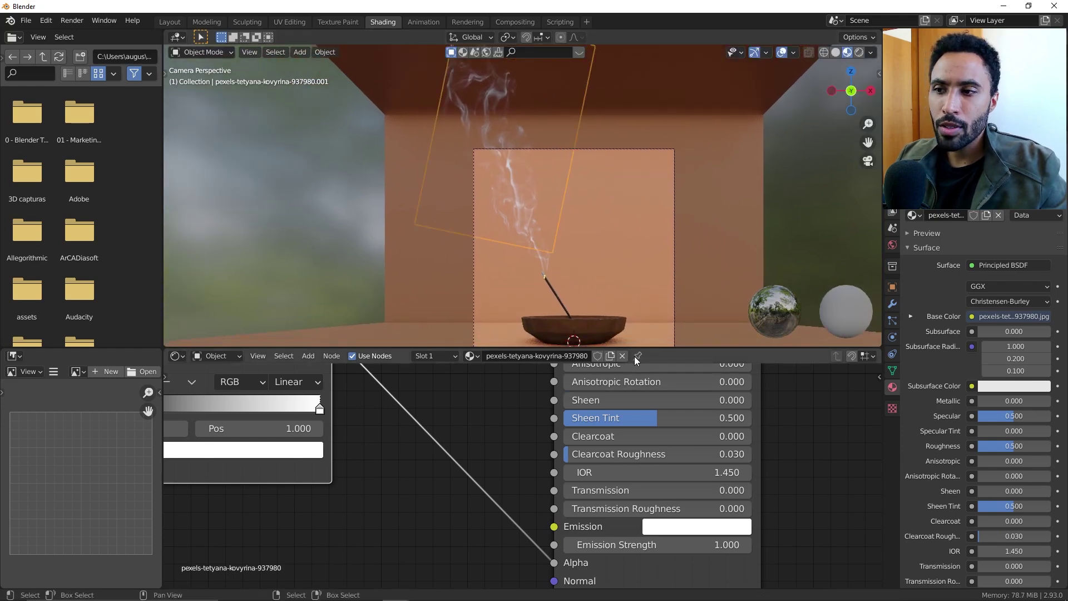
Step: Mirror the plane with S X -1, tilt it, and set its final position at the stick tip
scroll(575, 192, "up", 3)
type("s")
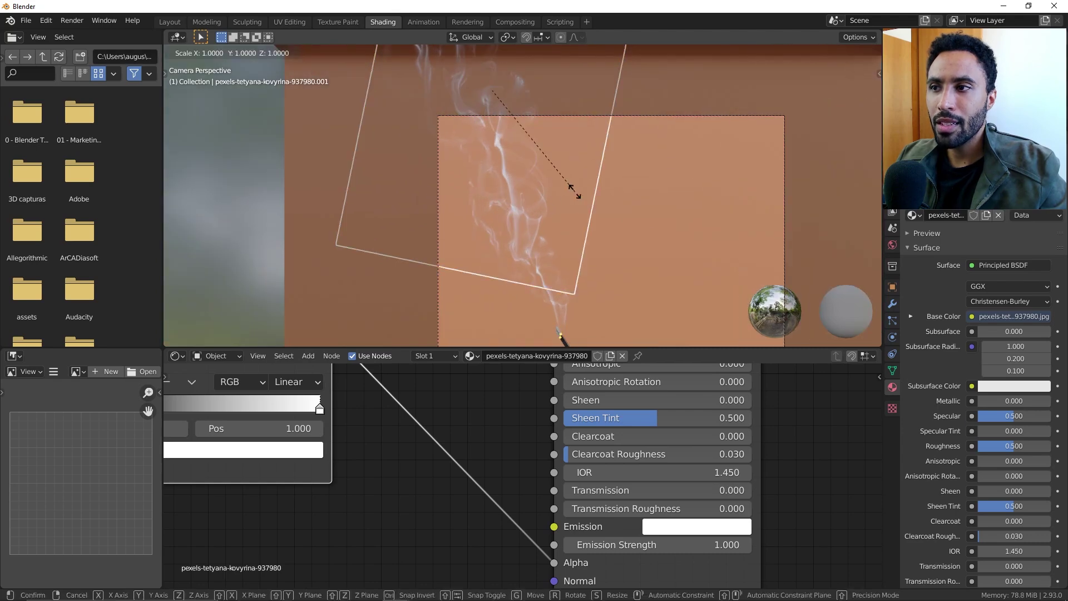
type("x-1")
key("Return")
key("r")
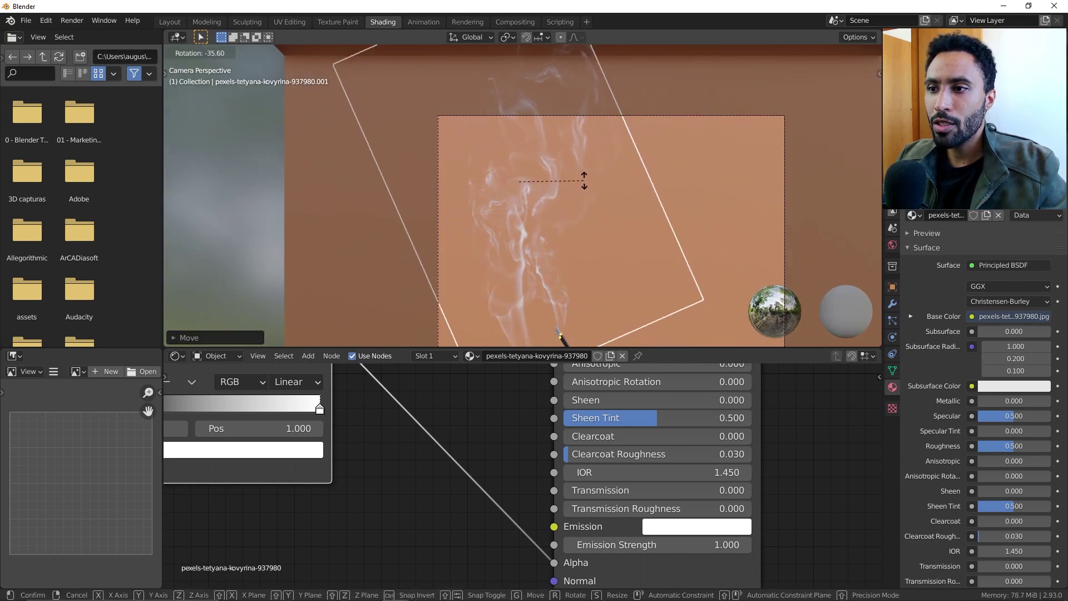
left_click(489, 291)
key("g")
key("Escape")
scroll(554, 229, "down", 2)
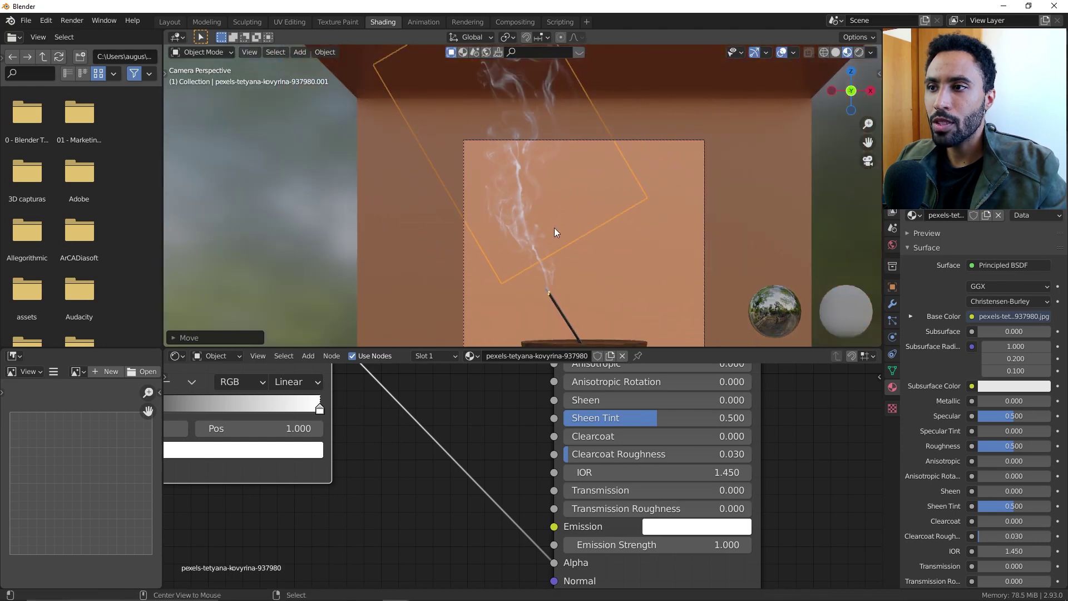
key("ctrl+z")
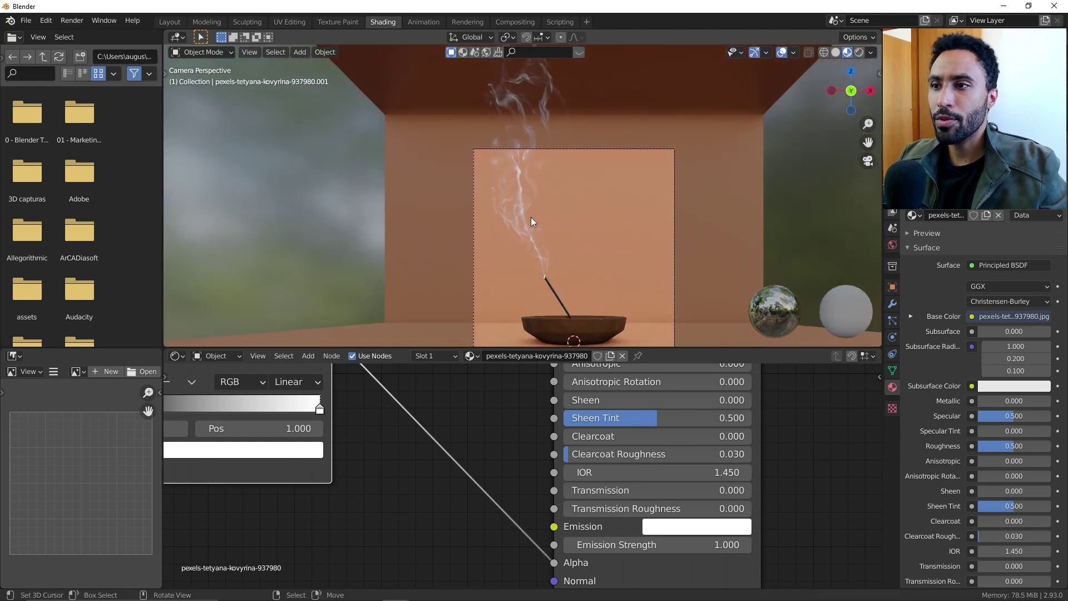
left_click(529, 102)
key("g")
left_click(539, 118)
Step: Undo the deselection and experiment with sliding the Color Ramp's white stop
key("ctrl+z")
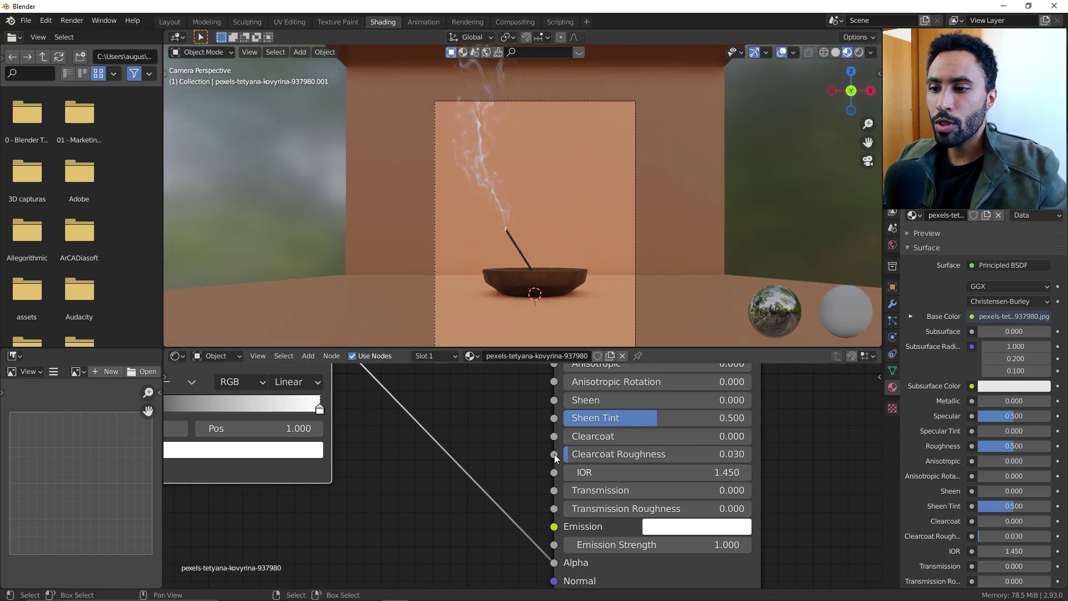
middle_click_drag(503, 496, 622, 481)
left_click_drag(497, 437, 582, 454)
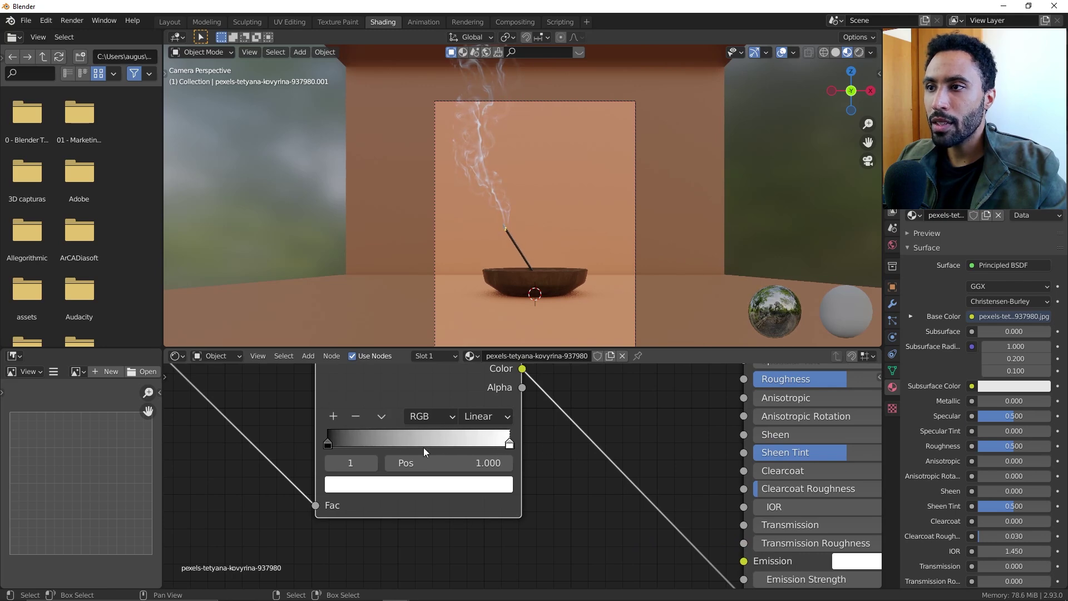
left_click_drag(424, 451, 551, 473)
scroll(555, 479, "down", 1)
scroll(562, 468, "down", 3)
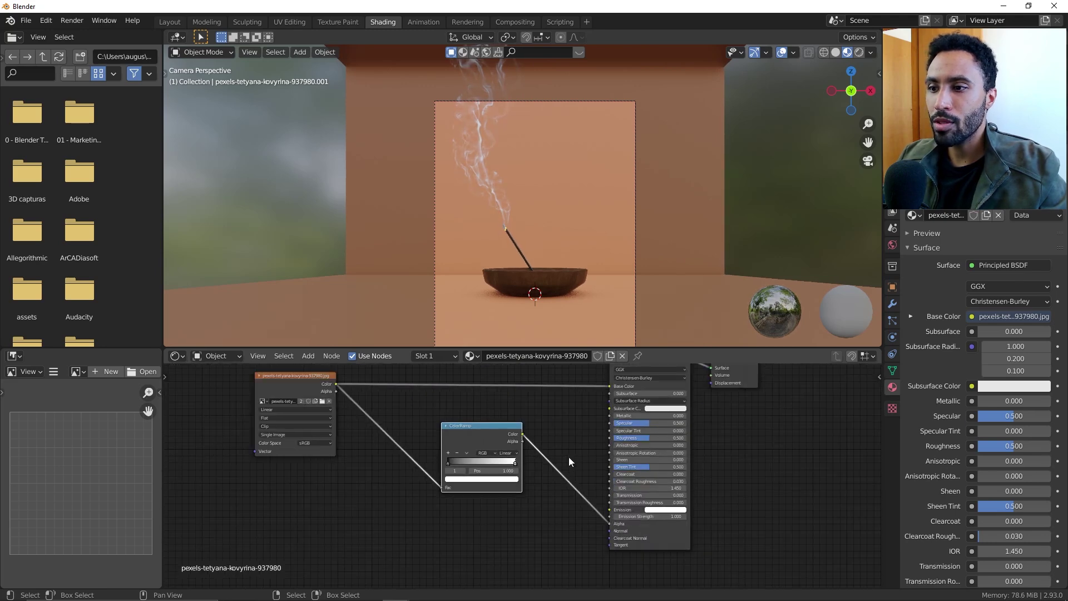
Step: Disconnect the smoke image from the Principled BSDF Base Color input
middle_click_drag(591, 422, 574, 489)
scroll(631, 469, "up", 3)
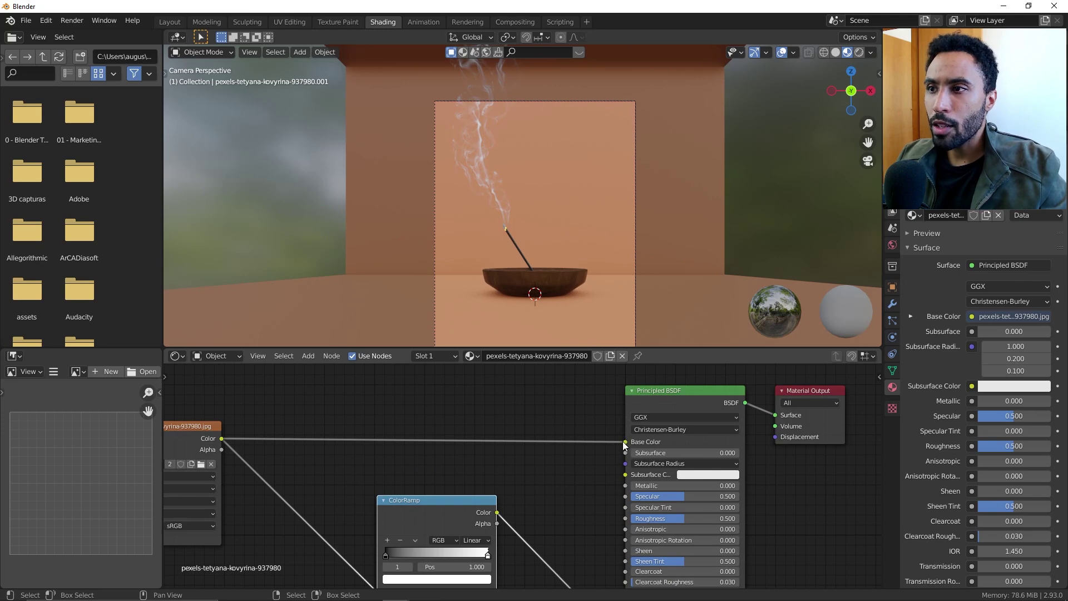
left_click_drag(625, 442, 535, 422)
scroll(535, 449, "down", 1)
scroll(535, 449, "up", 2)
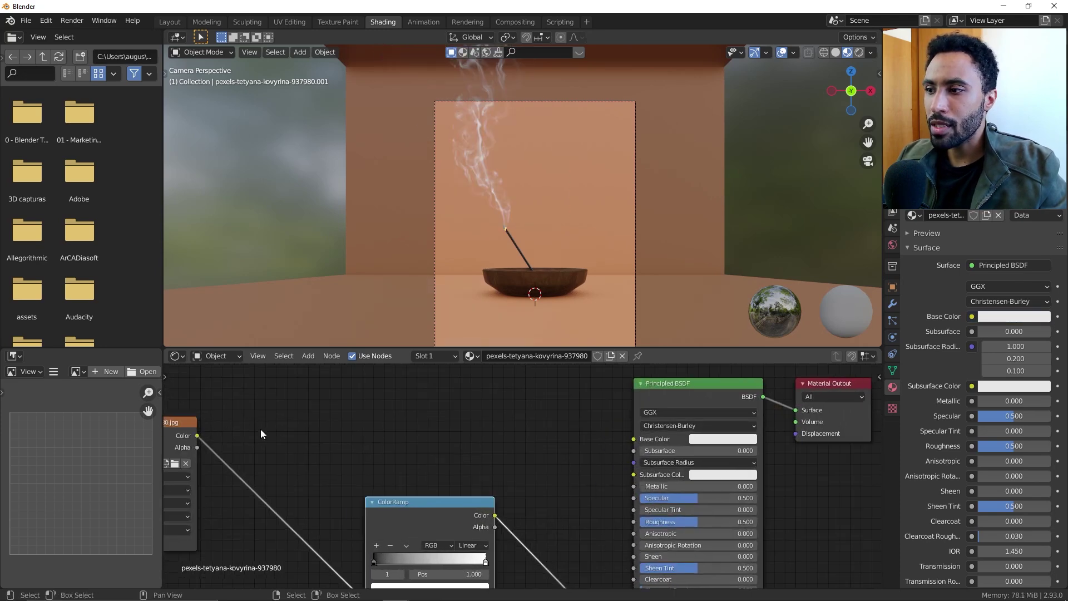
scroll(474, 131, "up", 1)
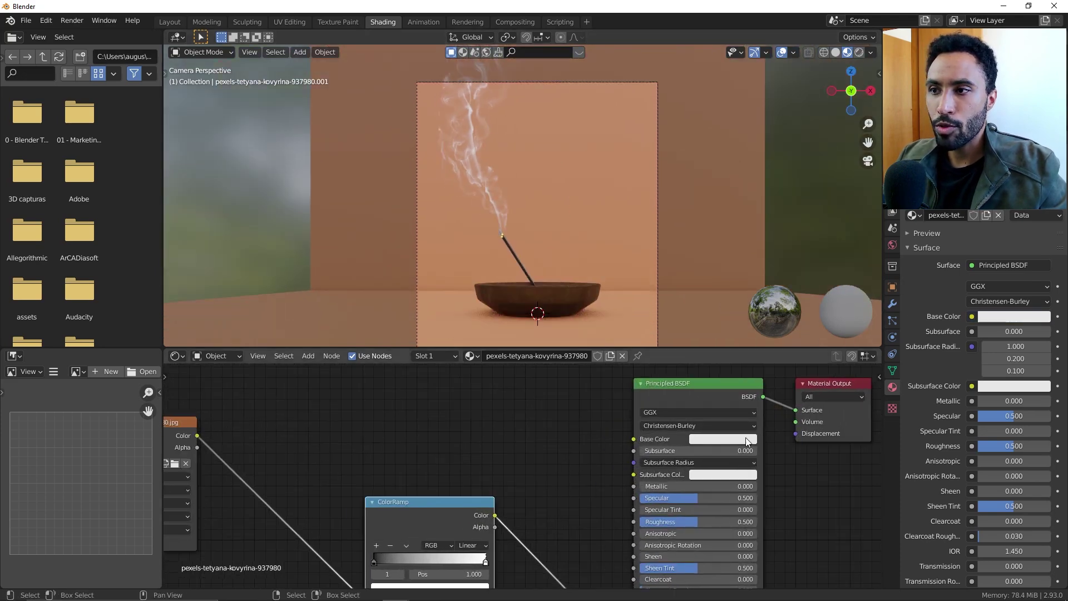
Step: Try green then settle on white for Base Color, and test a blue emission colour
left_click(723, 439)
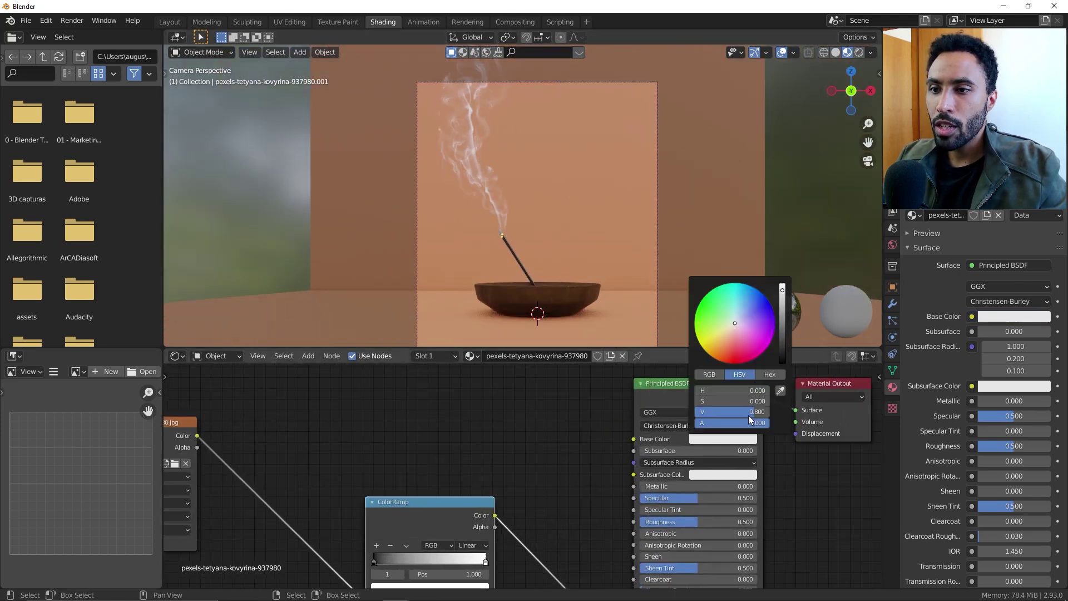
mouse_move(735, 323)
left_mouse_down()
mouse_move(694, 320)
mouse_move(735, 322)
left_mouse_up()
middle_click_drag(731, 467, 614, 378)
scroll(552, 573, "up", 2)
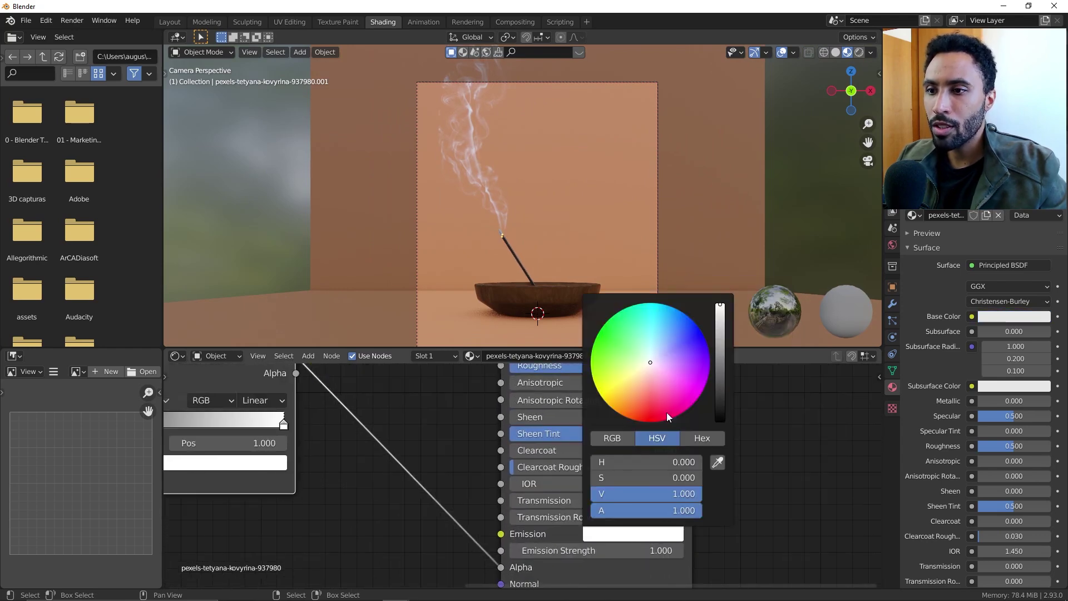
left_click(633, 533)
mouse_move(693, 354)
left_mouse_down()
mouse_move(699, 327)
mouse_move(654, 357)
left_mouse_up()
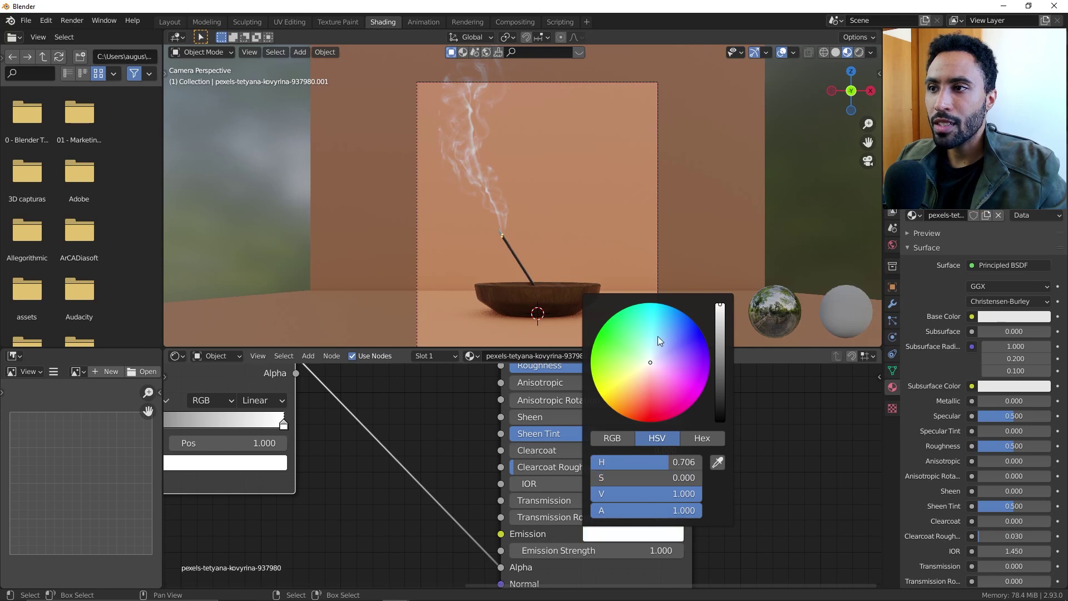
scroll(516, 233, "down", 2)
scroll(525, 246, "up", 1)
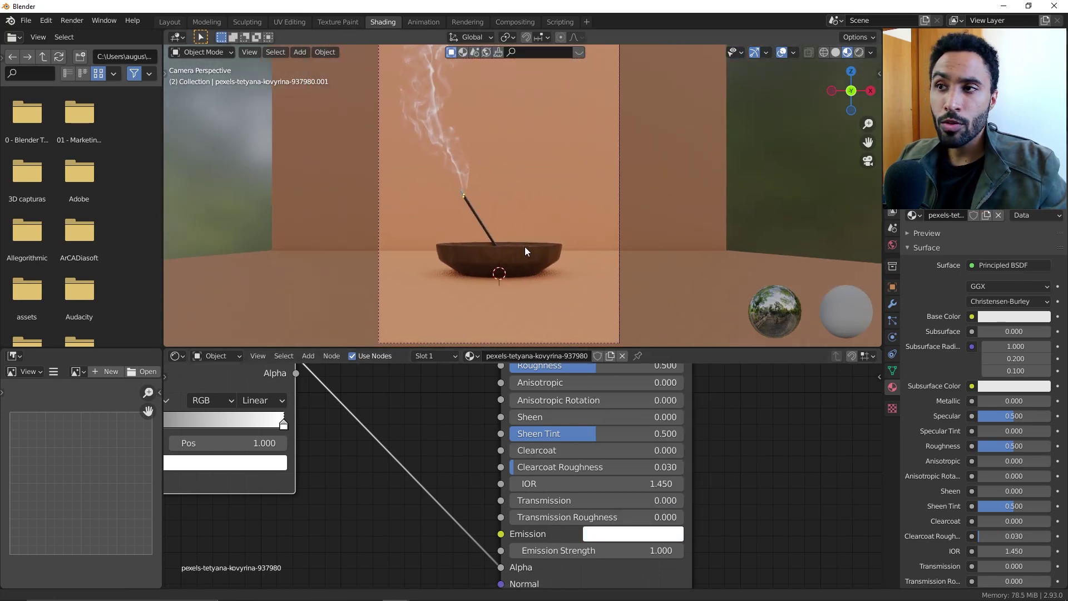
scroll(536, 249, "up", 1)
Step: Maximize the 3D viewport full-window and switch shading to Solid, then back to Rendered
key("ctrl+space")
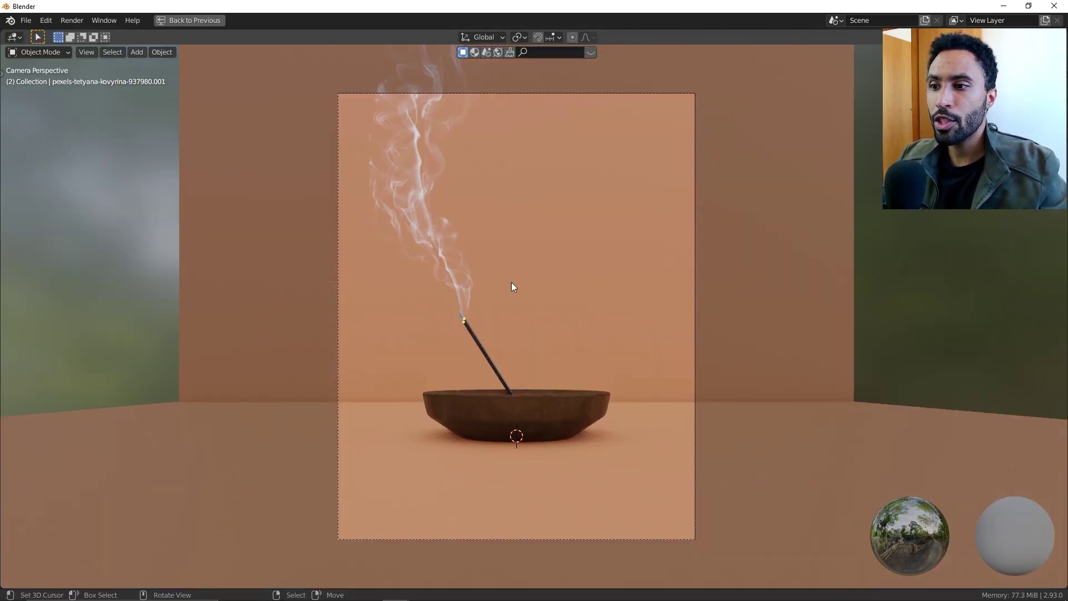
key("z")
left_click(623, 247)
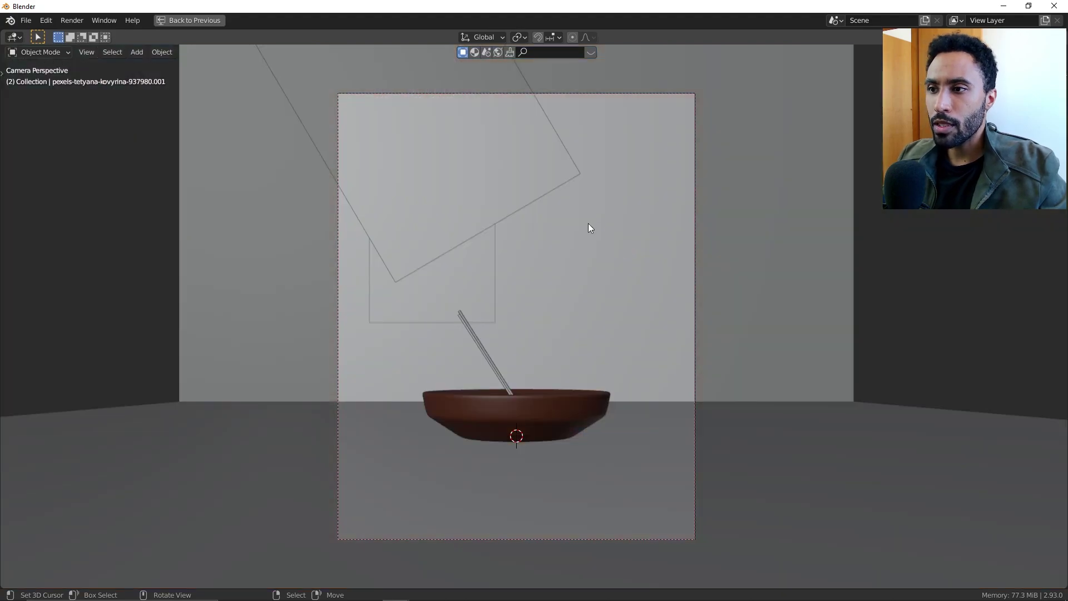
key("z")
left_click(600, 196)
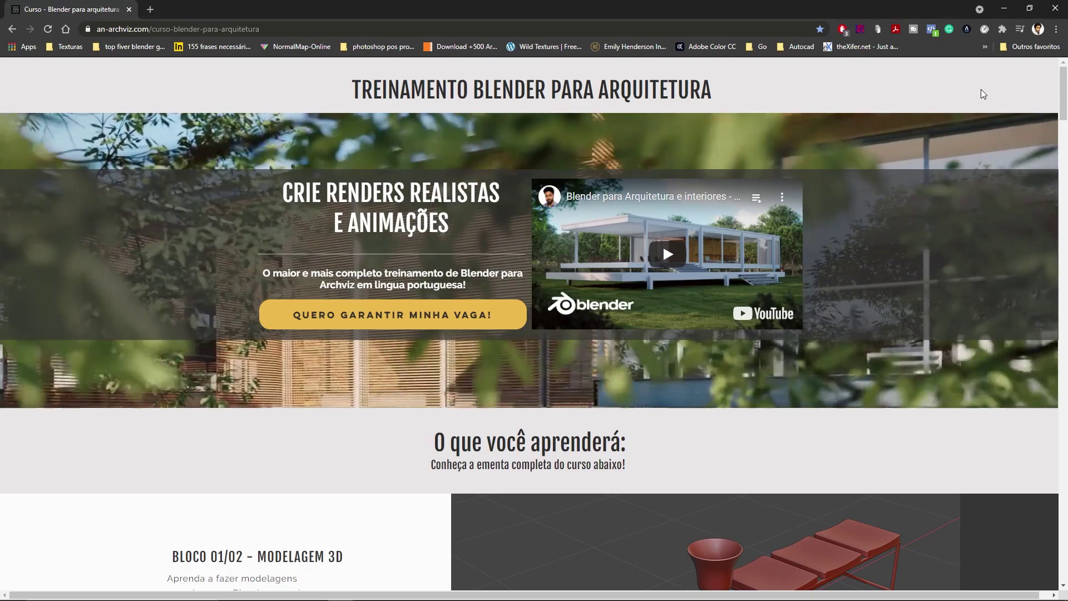
Step: Autoscroll down the an-archviz.com course page through Bloco 10 to the Bônus sections
middle_click(901, 113)
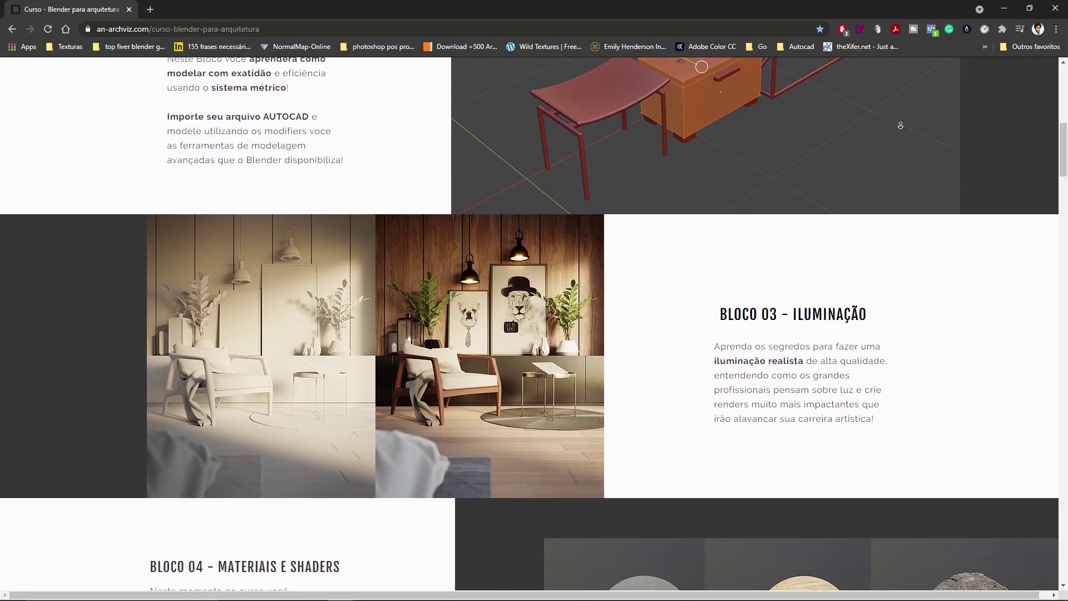
left_click(902, 128)
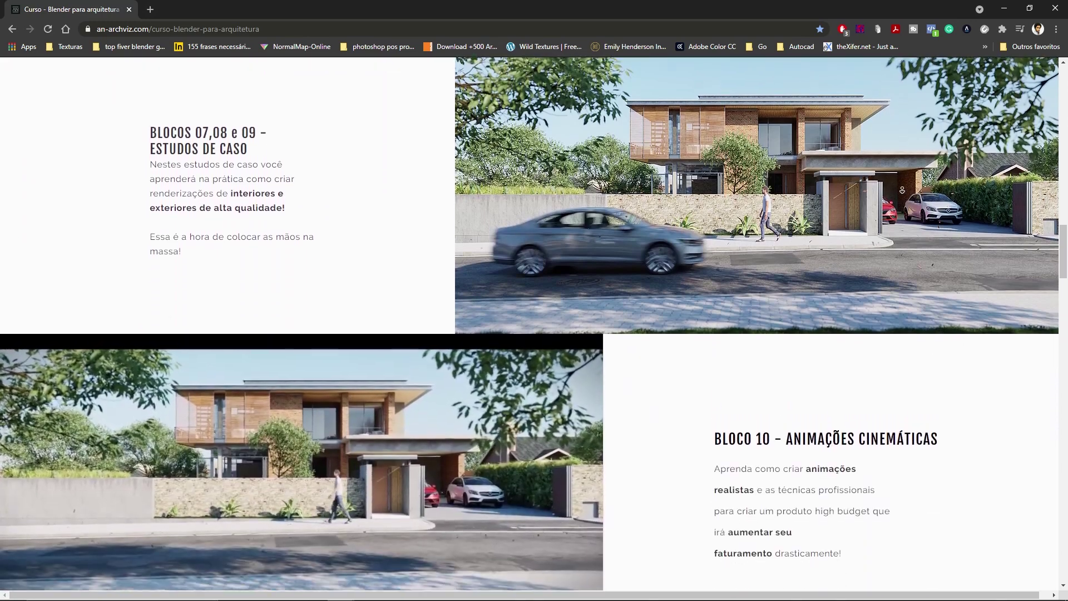
left_click(903, 191)
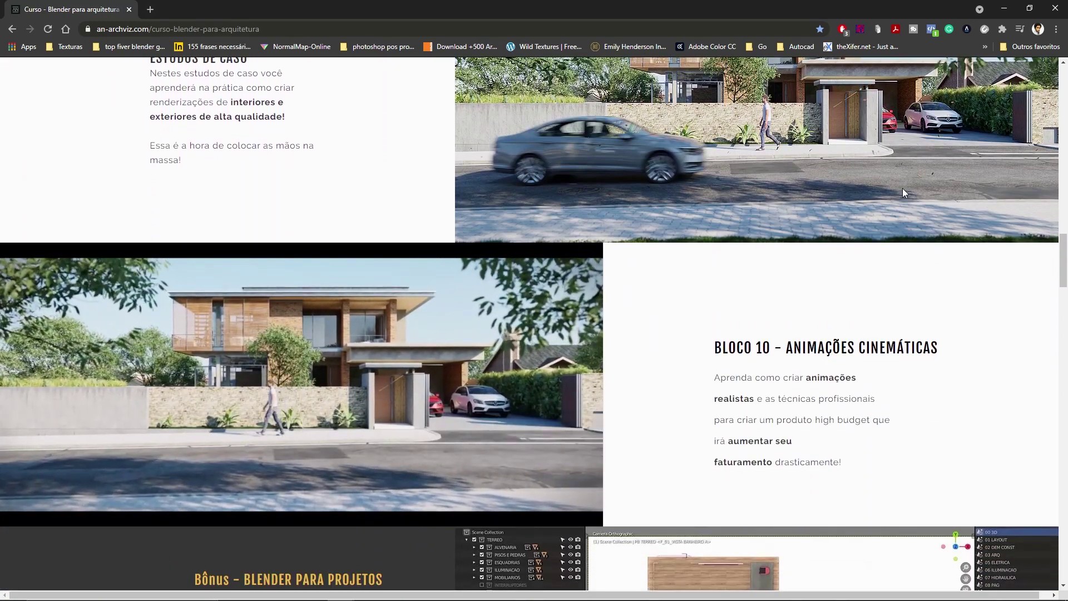
middle_click(903, 188)
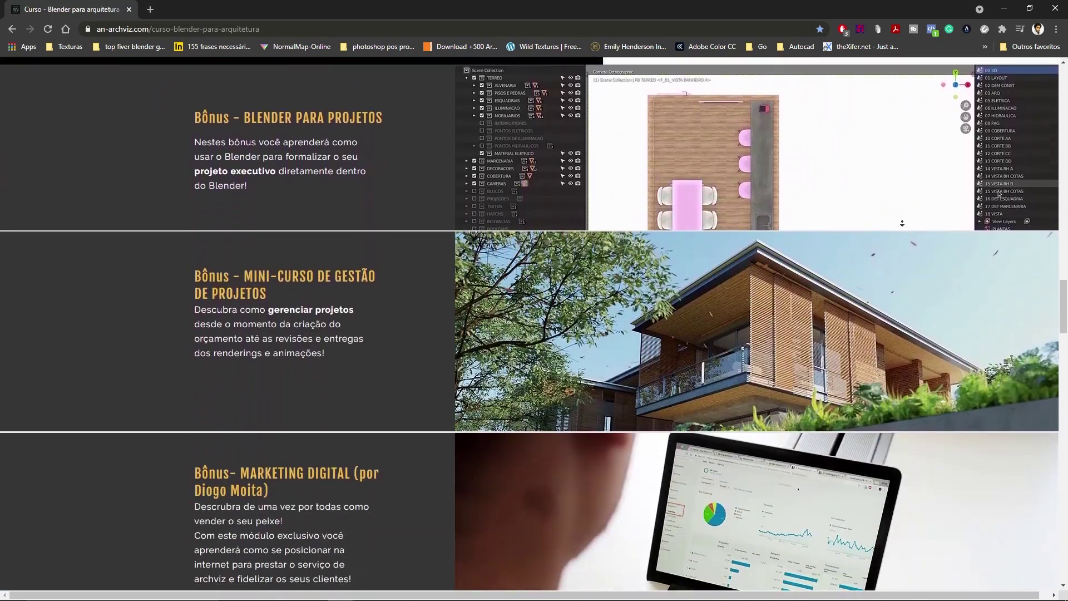
left_click(903, 223)
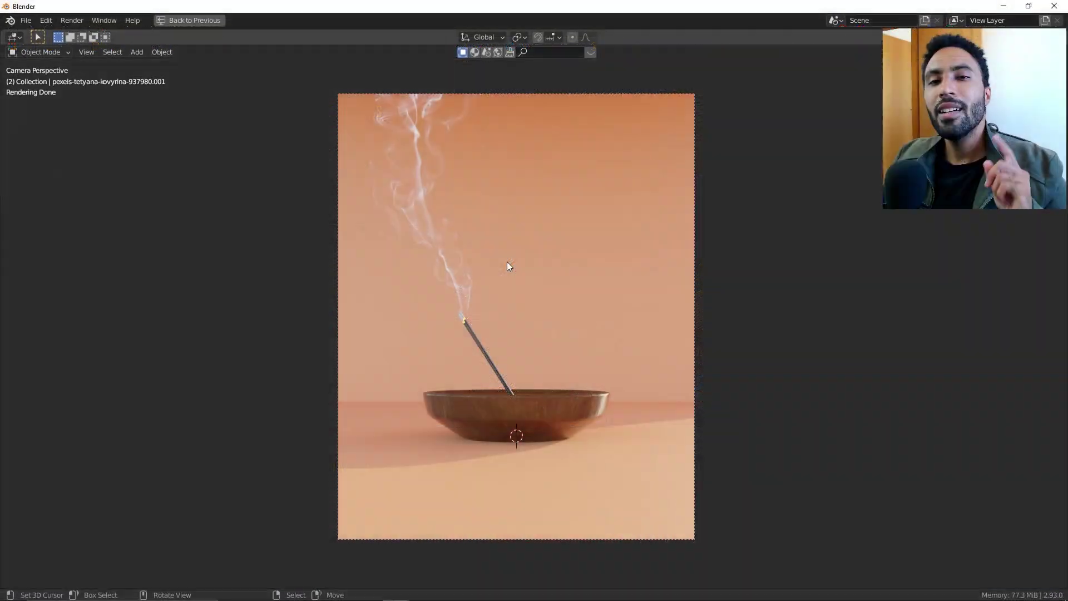